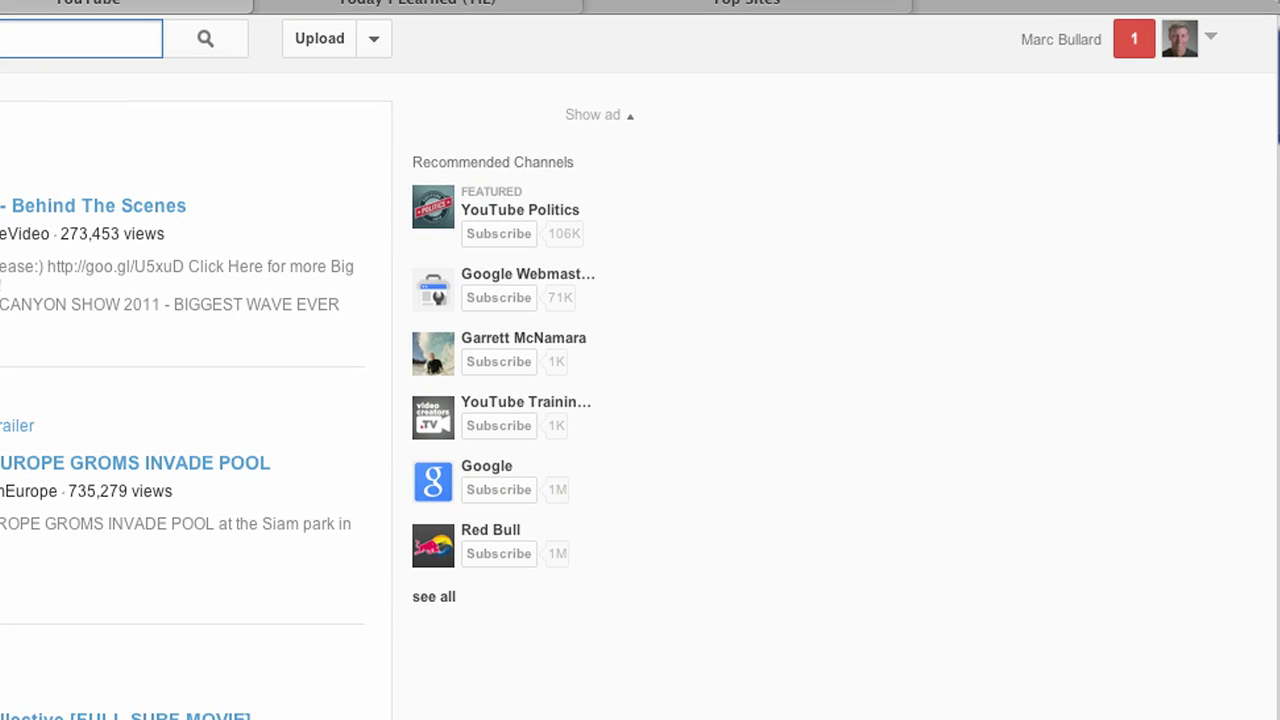
Find the uploaded video "YouTube comments - Have a visible URL to your site show up in YouTube comments" in Video Manager and open it for editing
click(1062, 40)
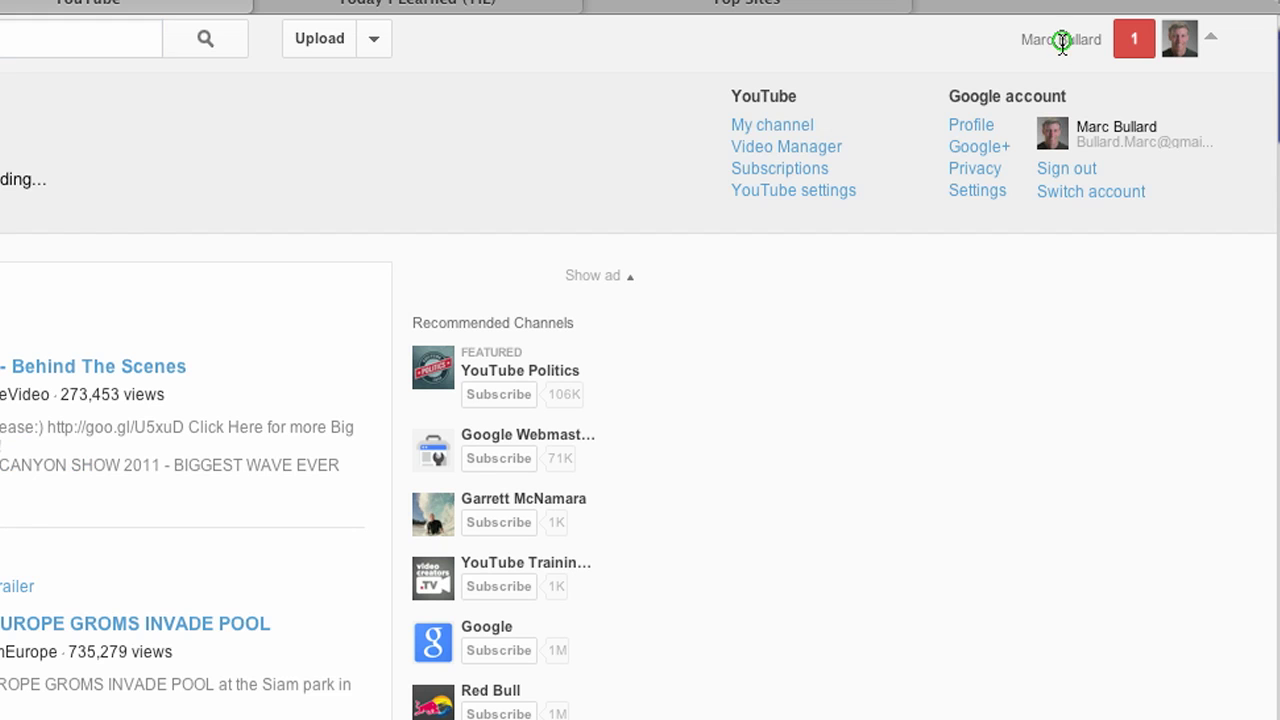
click(777, 145)
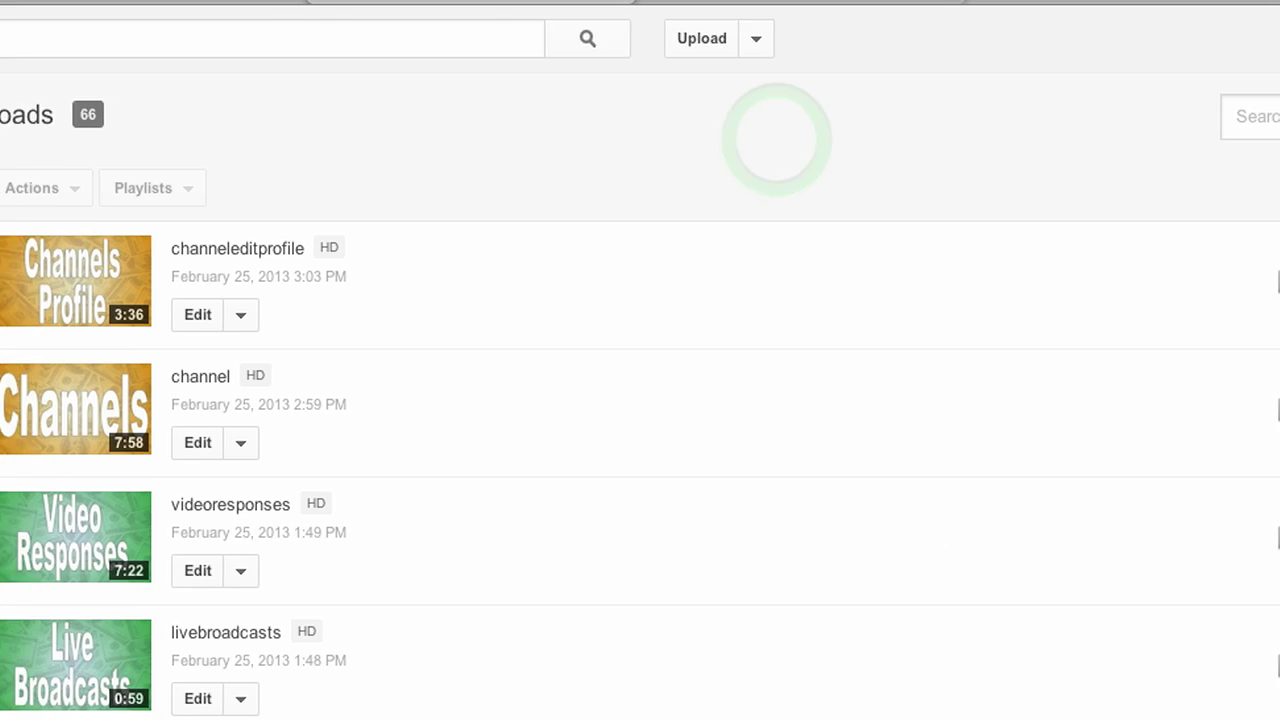
scroll(1125, 100, down, 10)
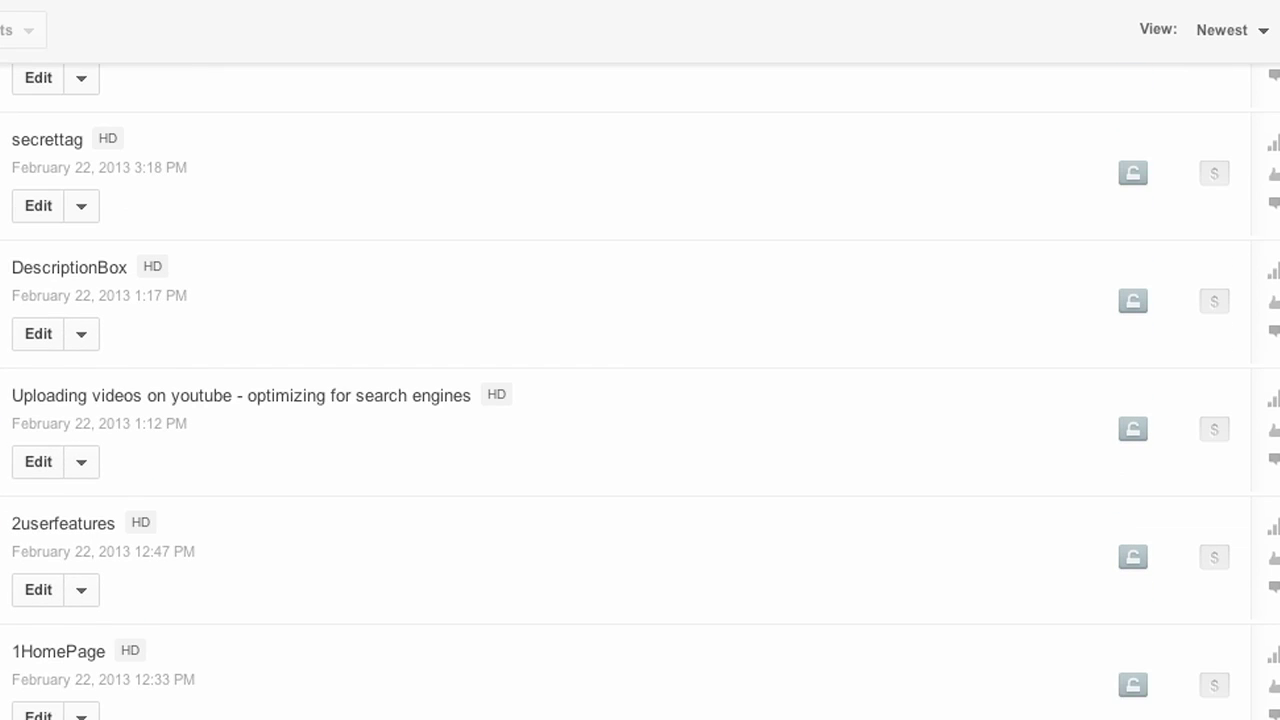
scroll(1254, 567, down, 5)
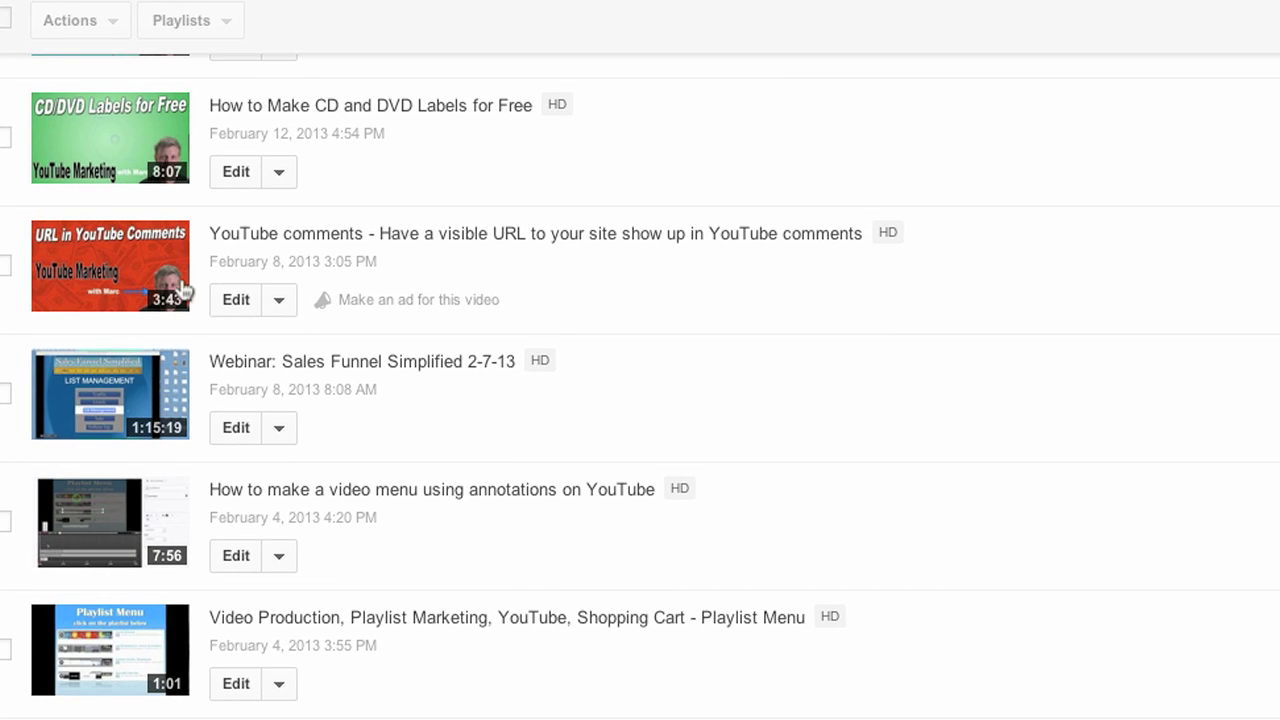
click(238, 300)
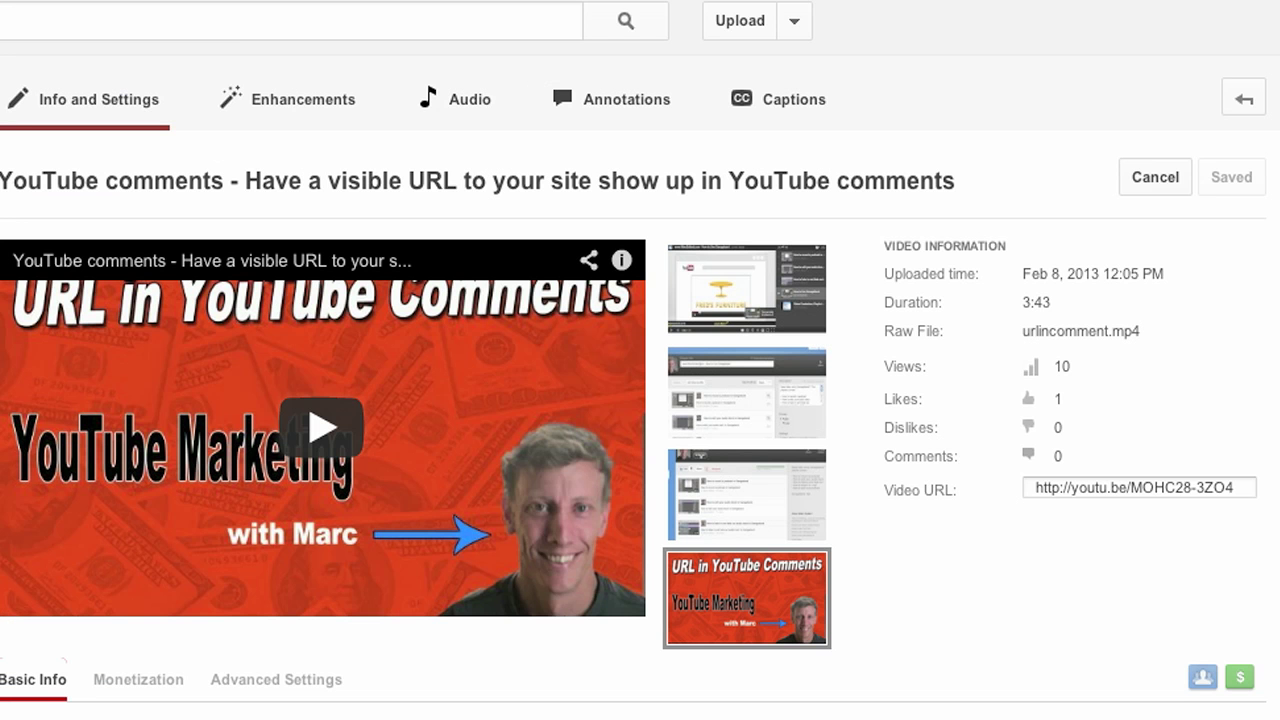
Show the video's Enhancements and open the YouTube Video Editor from there
click(330, 118)
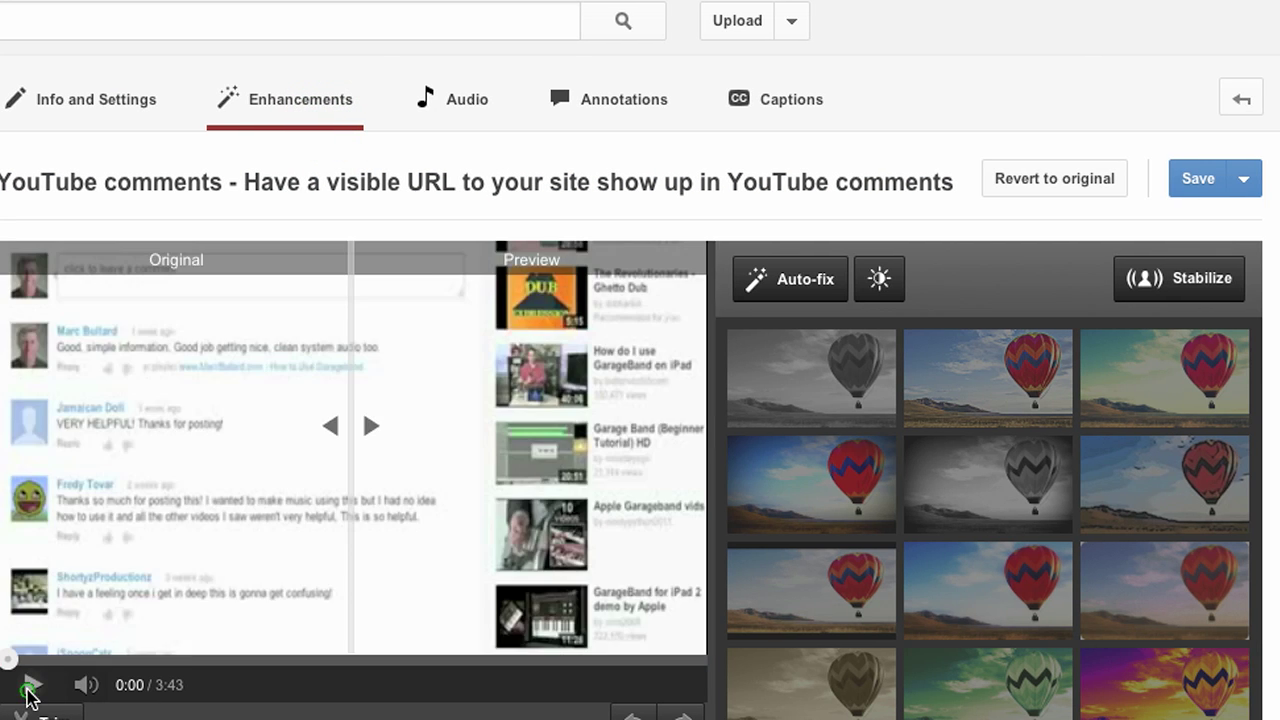
click(36, 688)
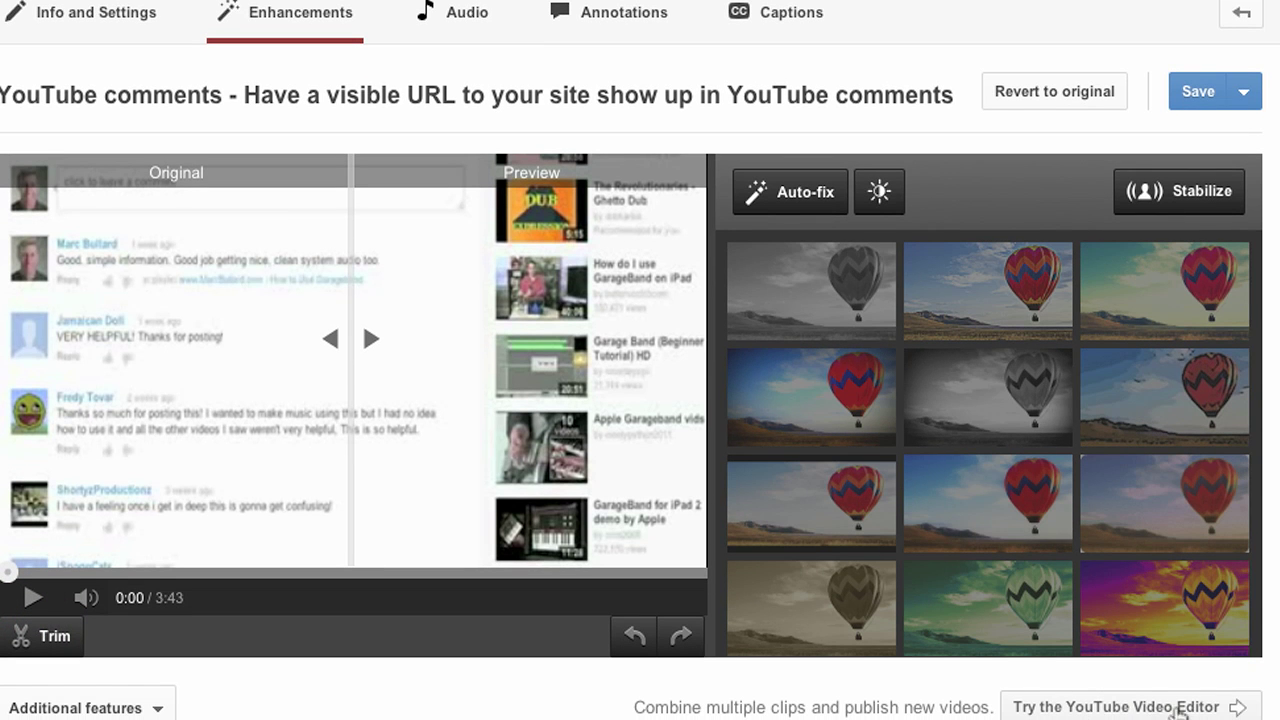
click(1180, 706)
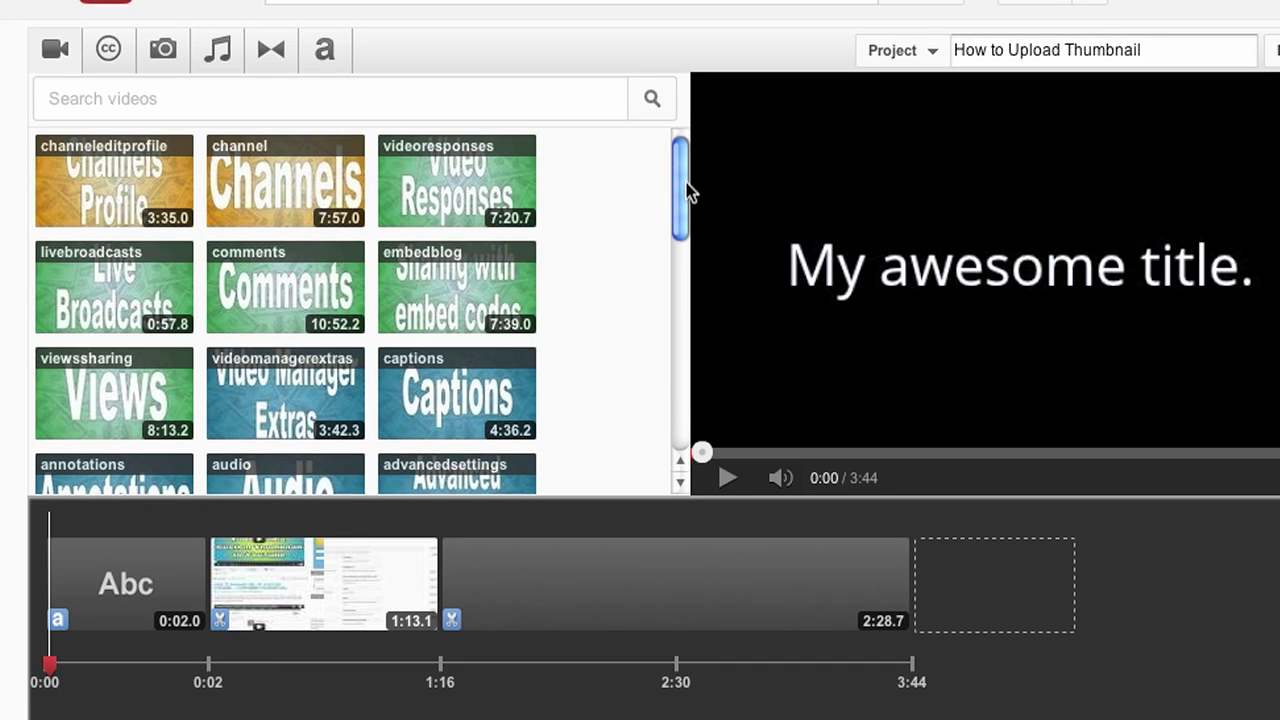
Empty the project timeline by removing the flag video, the screen-recording clip and the title clip
drag(676, 222, 657, 434)
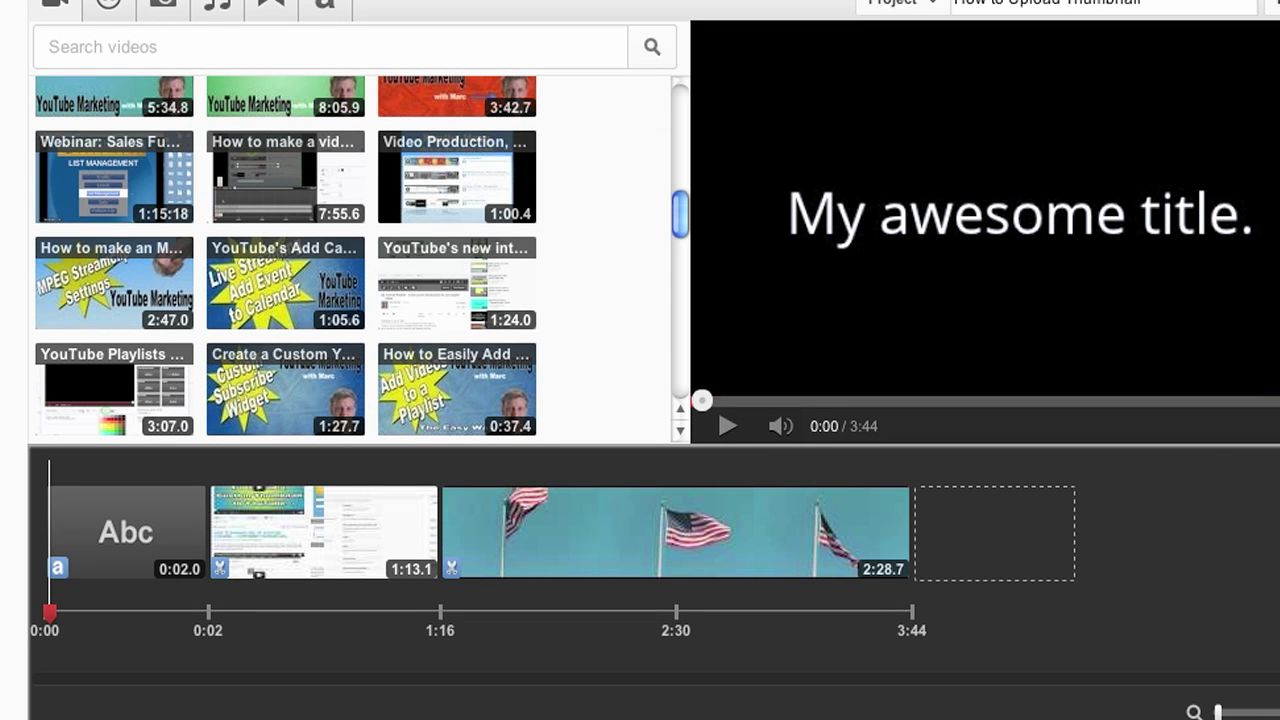
click(951, 540)
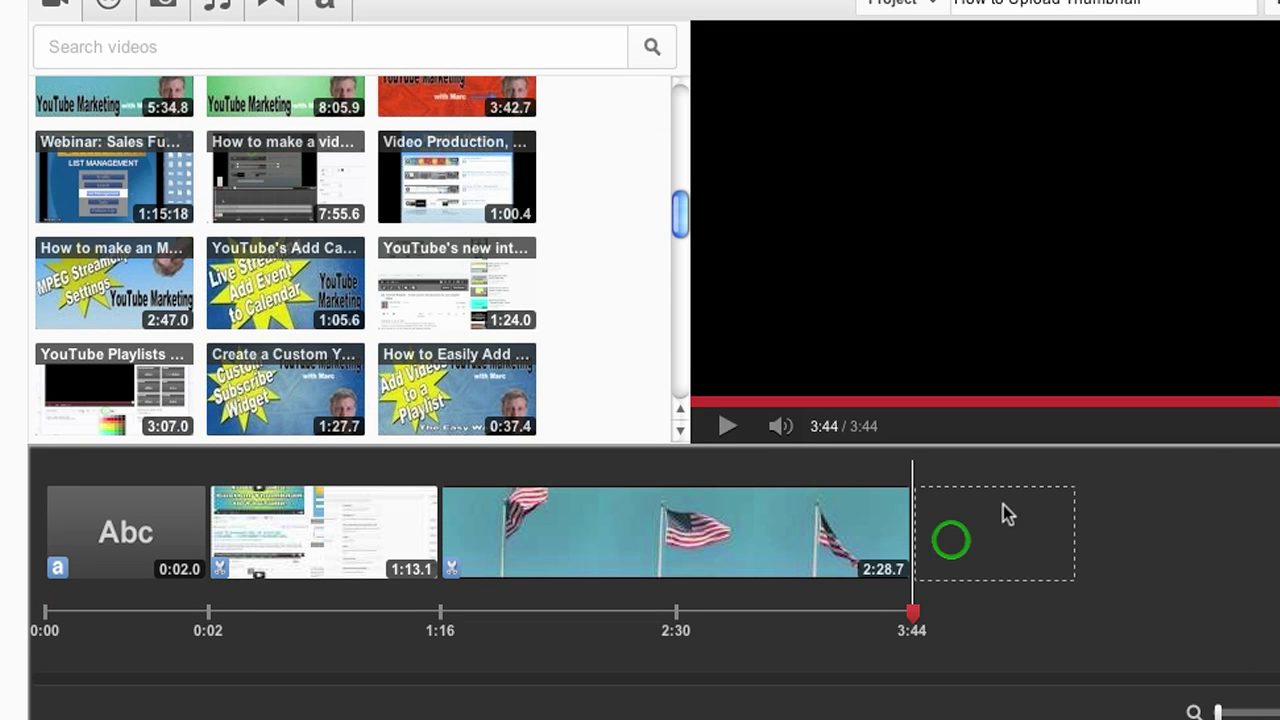
click(891, 503)
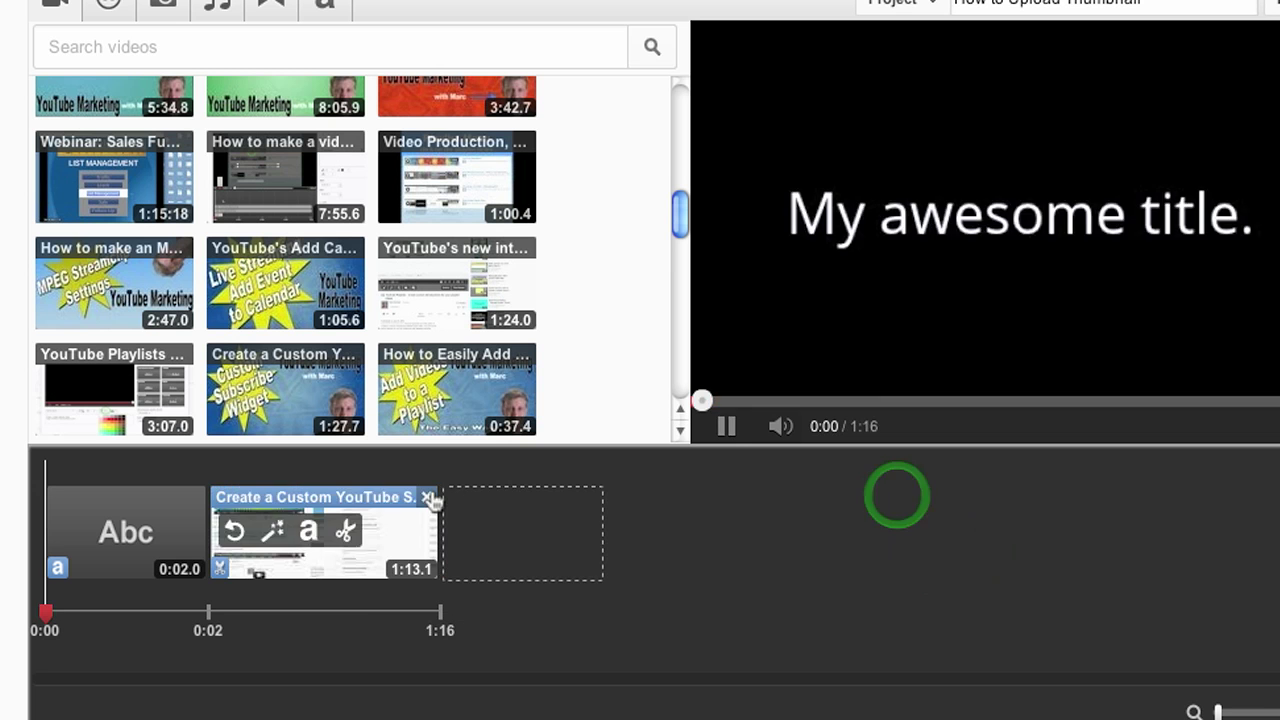
click(430, 497)
click(196, 497)
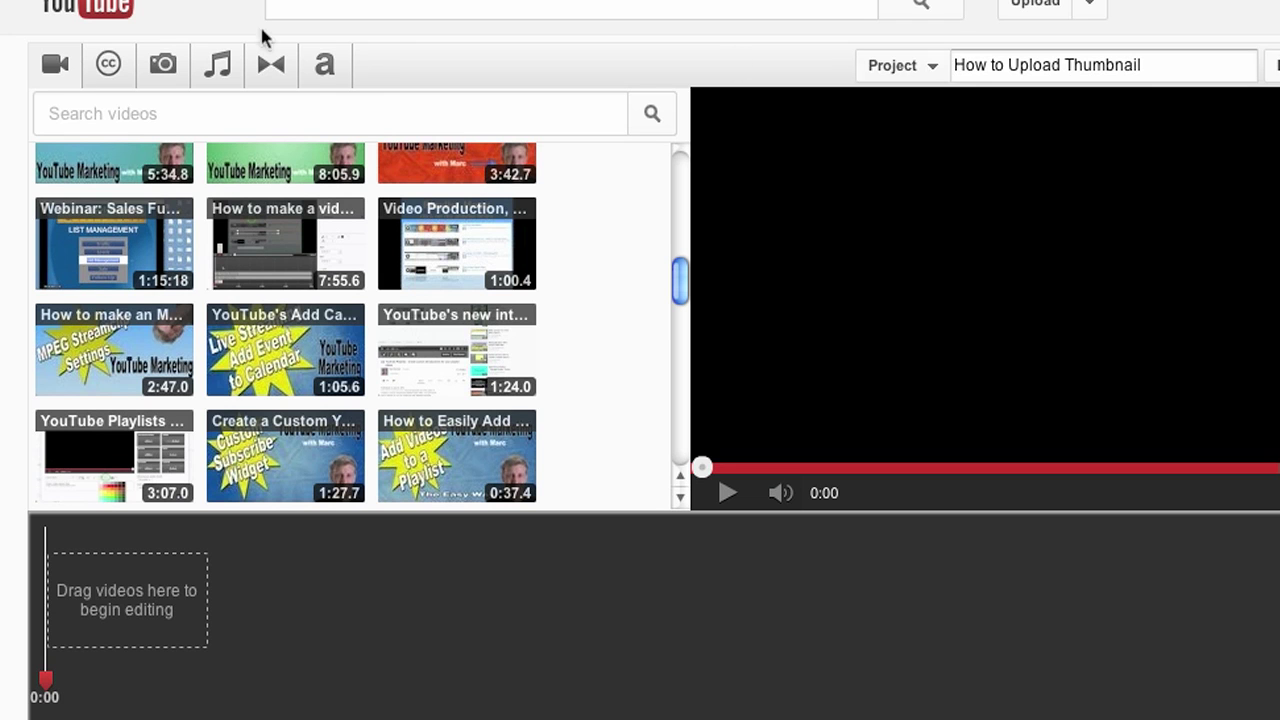
Browse the Creative Commons videos and look through the source options for searching them
click(106, 68)
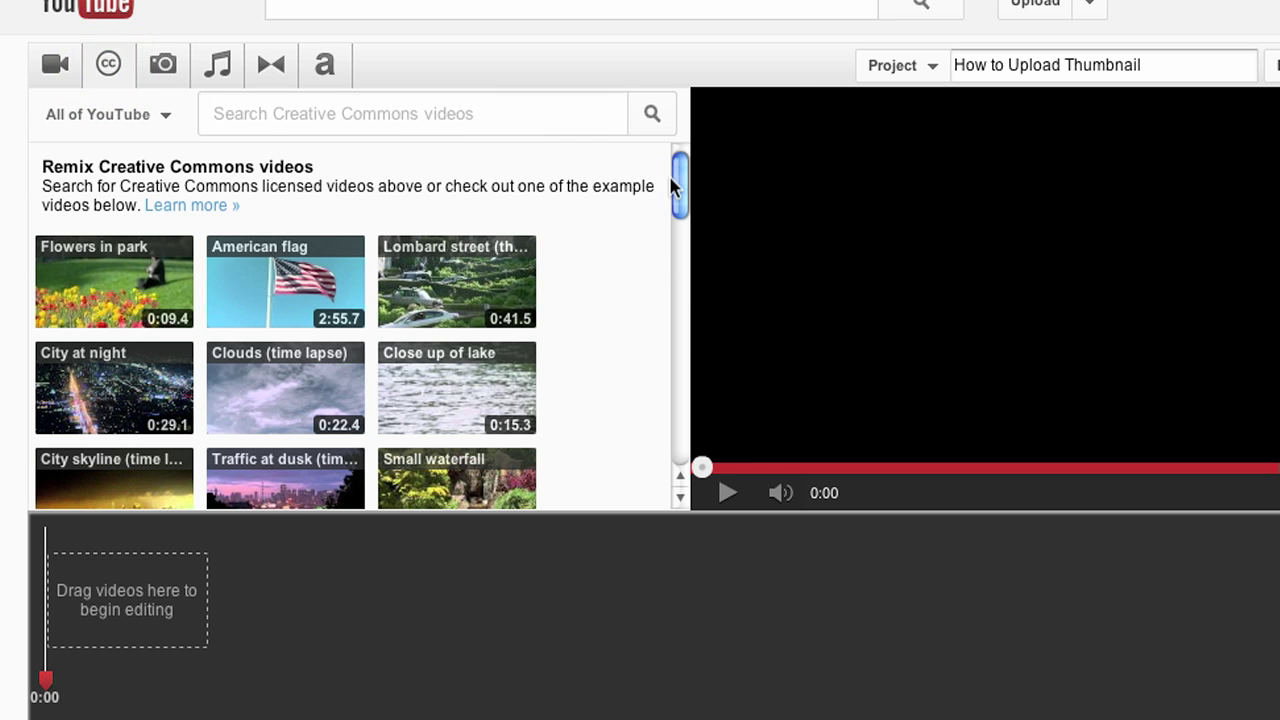
drag(676, 184, 680, 192)
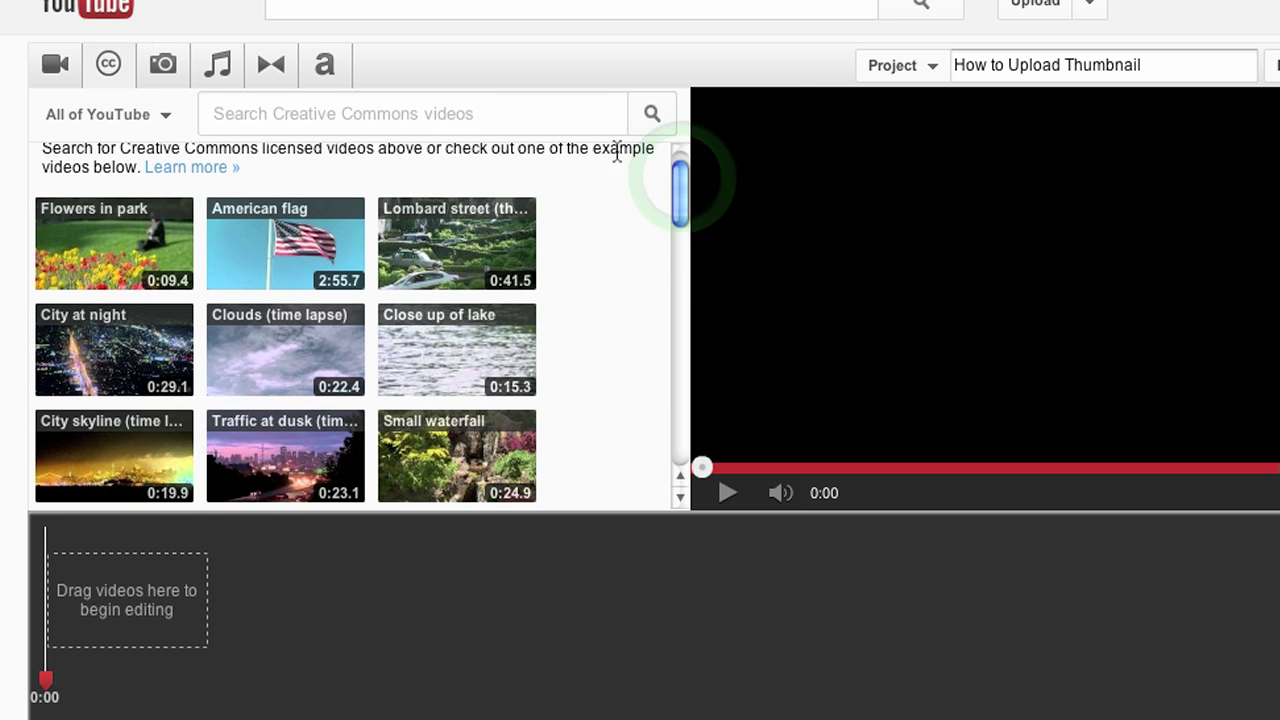
click(166, 114)
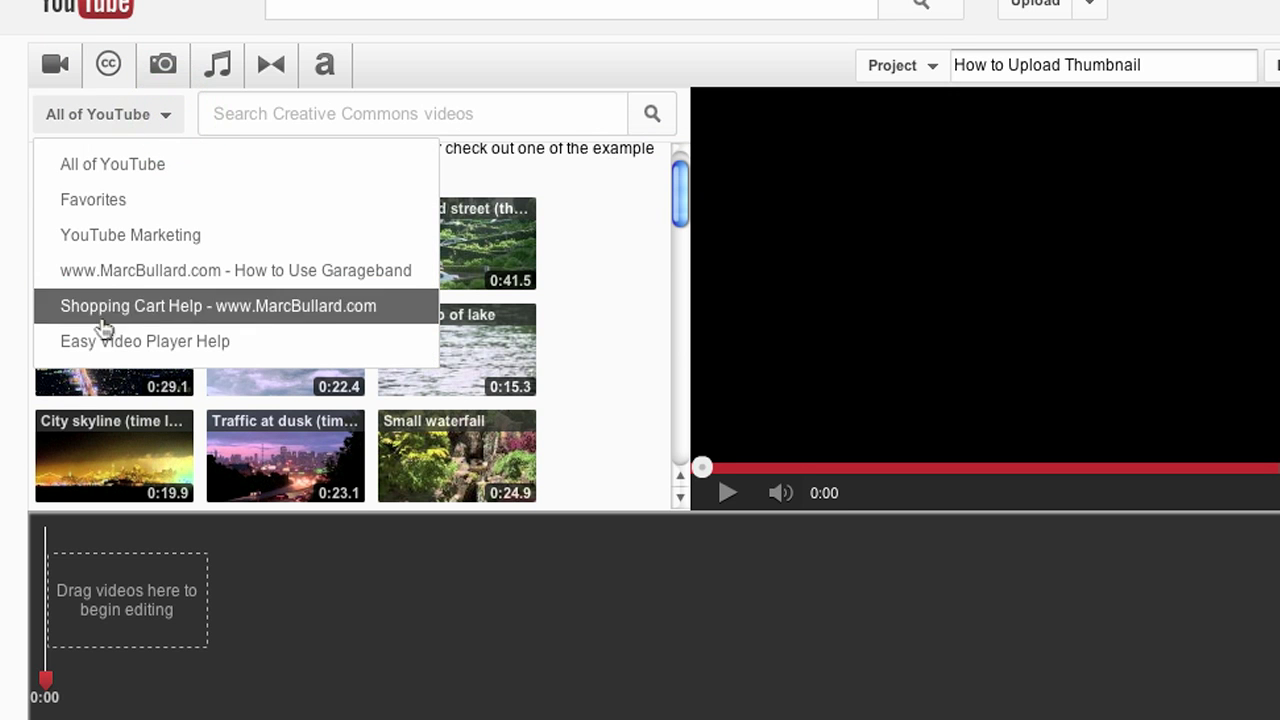
click(516, 118)
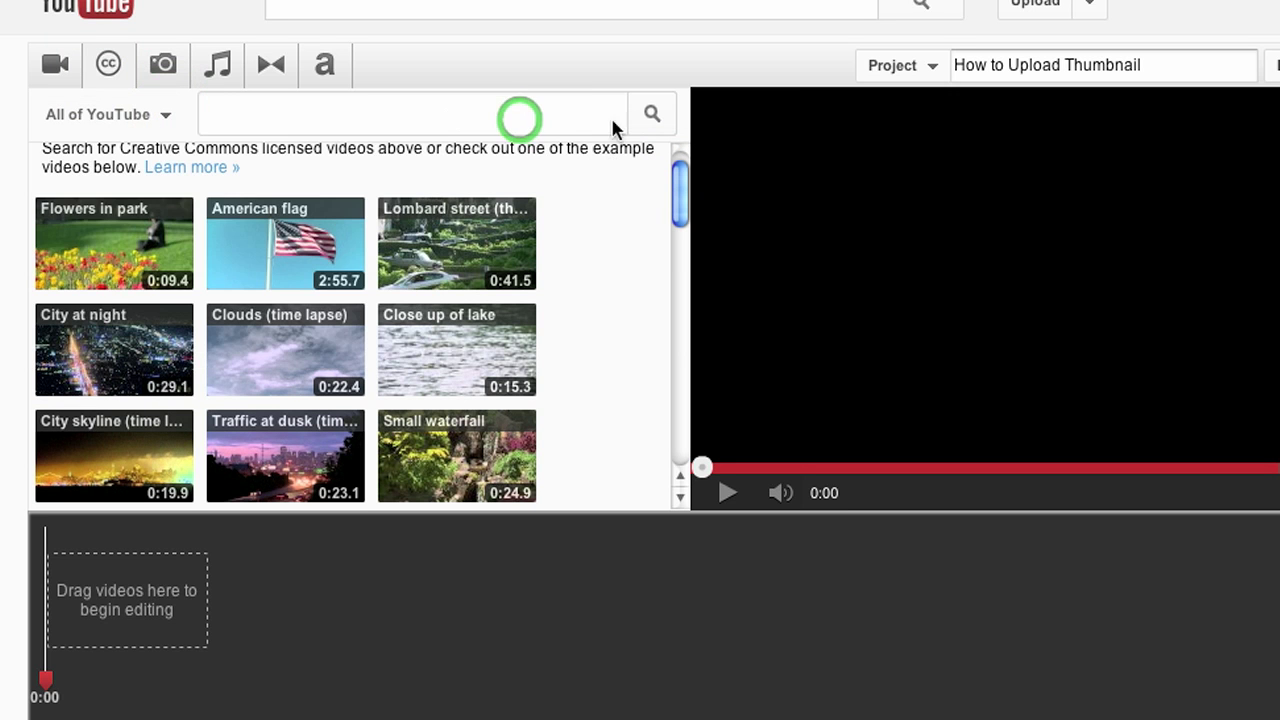
mouse_move(680, 173)
mouse_down()
mouse_move(703, 306)
mouse_move(717, 303)
mouse_move(677, 337)
mouse_move(680, 357)
mouse_move(723, 417)
mouse_move(686, 423)
mouse_move(679, 445)
mouse_move(663, 337)
mouse_move(697, 171)
mouse_up()
mouse_move(137, 302)
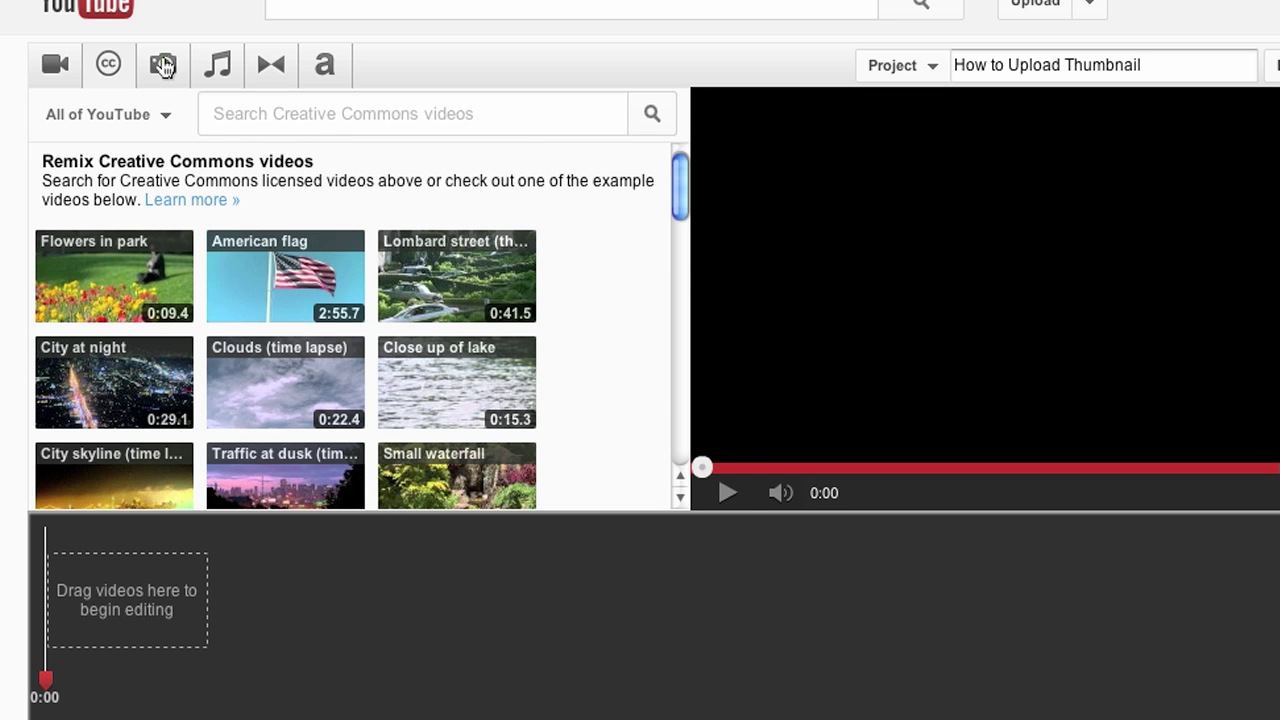
Open the photo import dialog, view the photo albums and the upload photos option, and close it again
click(163, 65)
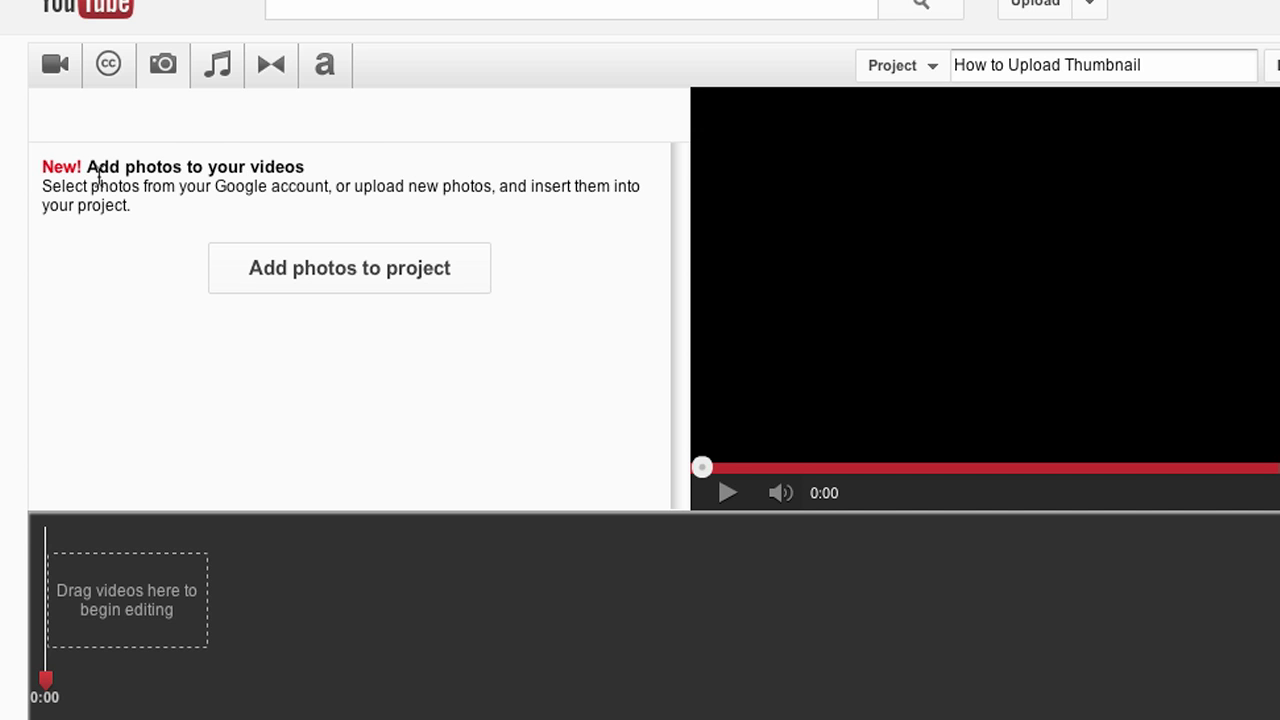
click(372, 278)
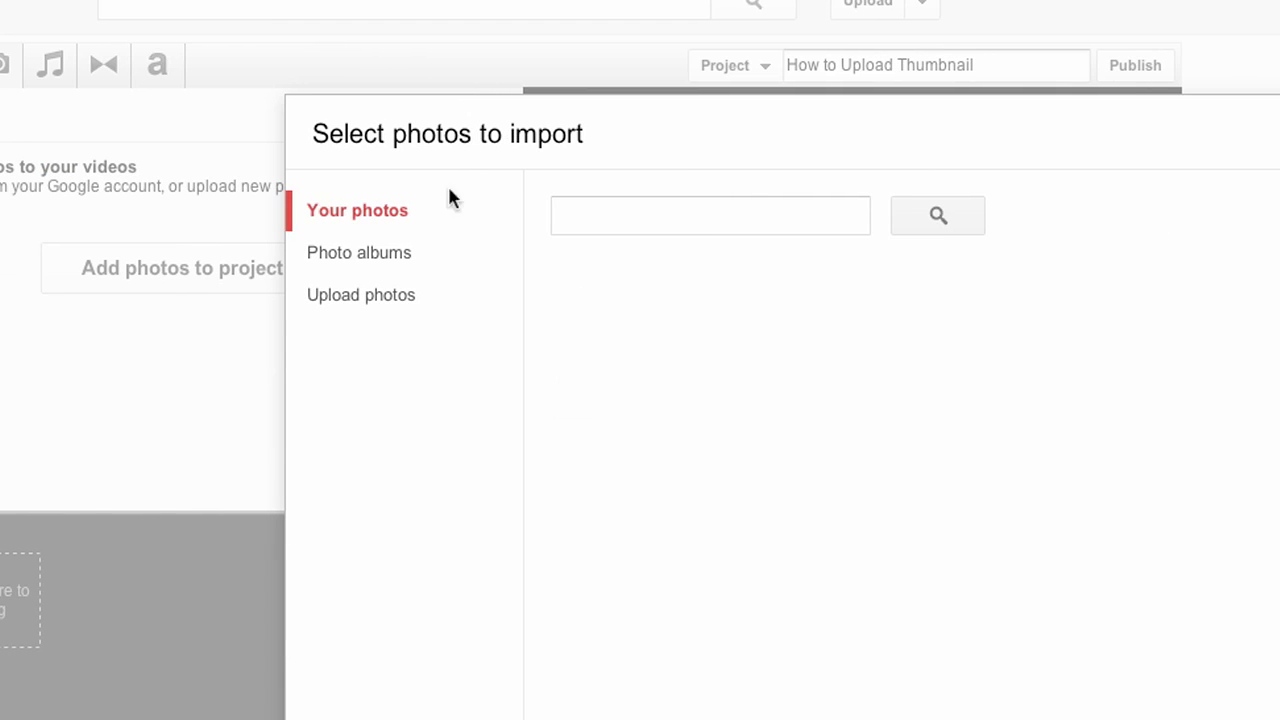
click(380, 260)
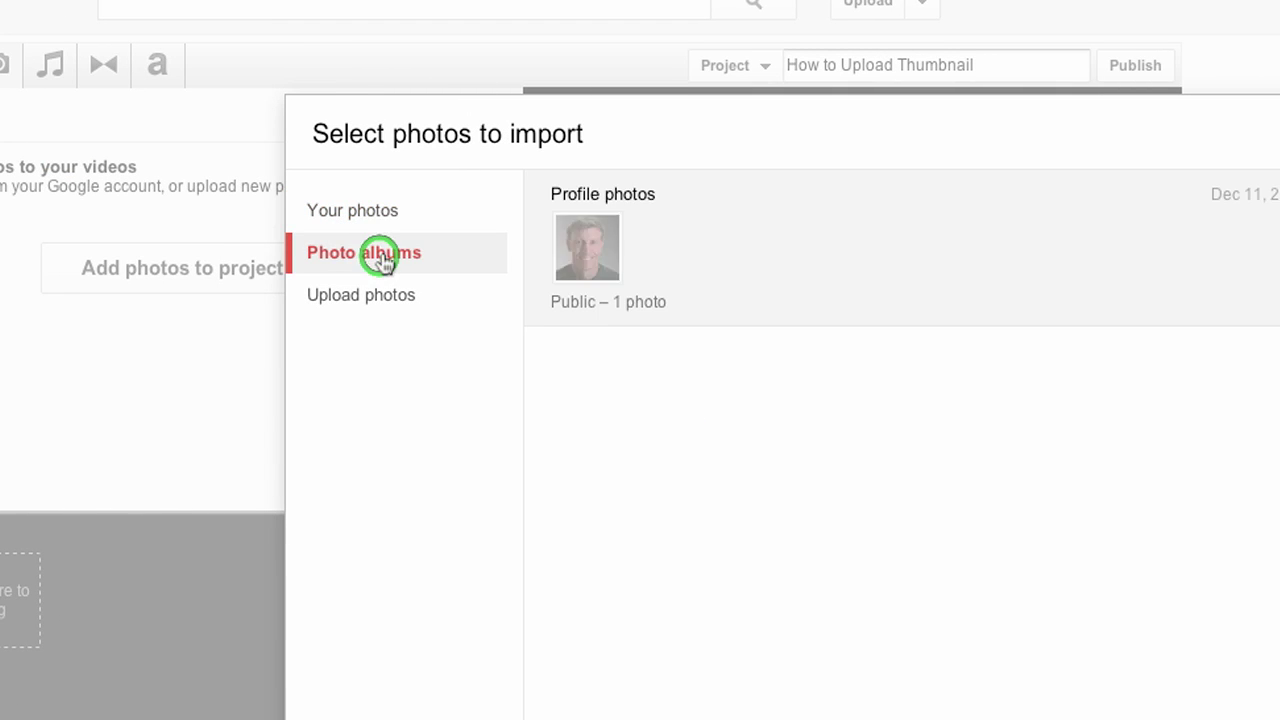
click(385, 294)
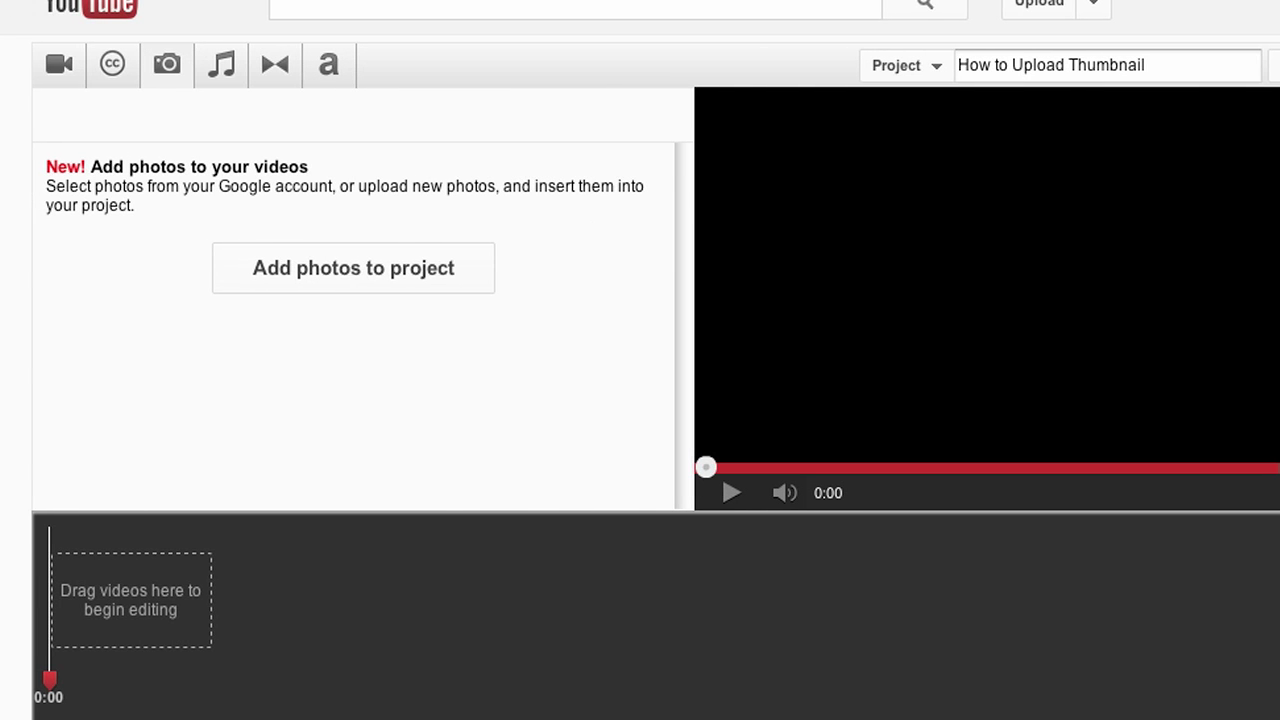
Browse the available audio tracks and look through the genre filter options
click(223, 72)
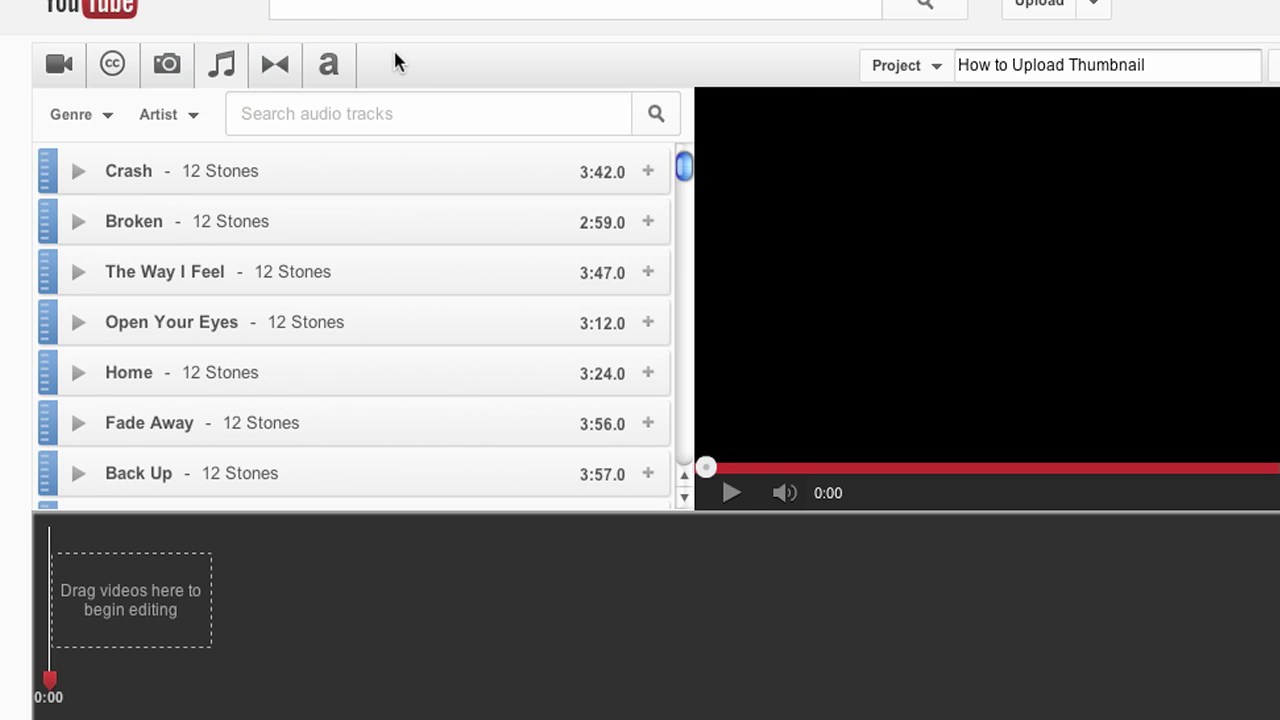
scroll(684, 168, down, 5)
click(684, 165)
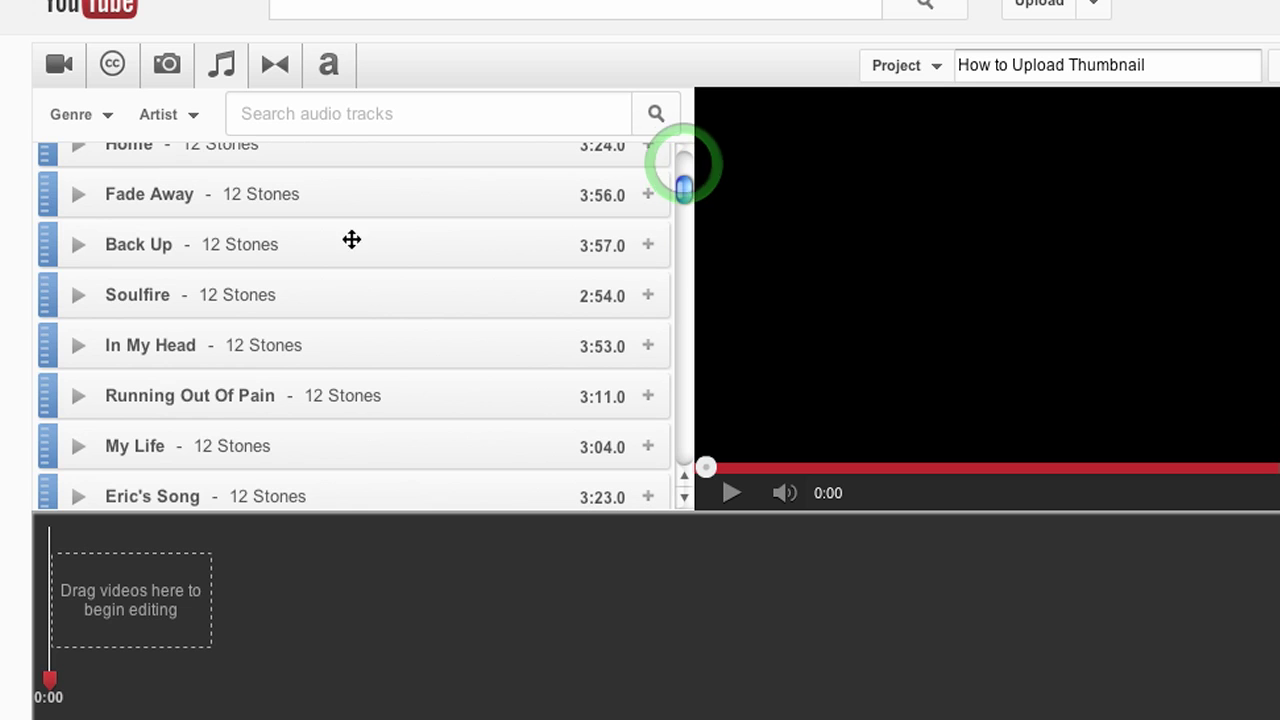
click(106, 118)
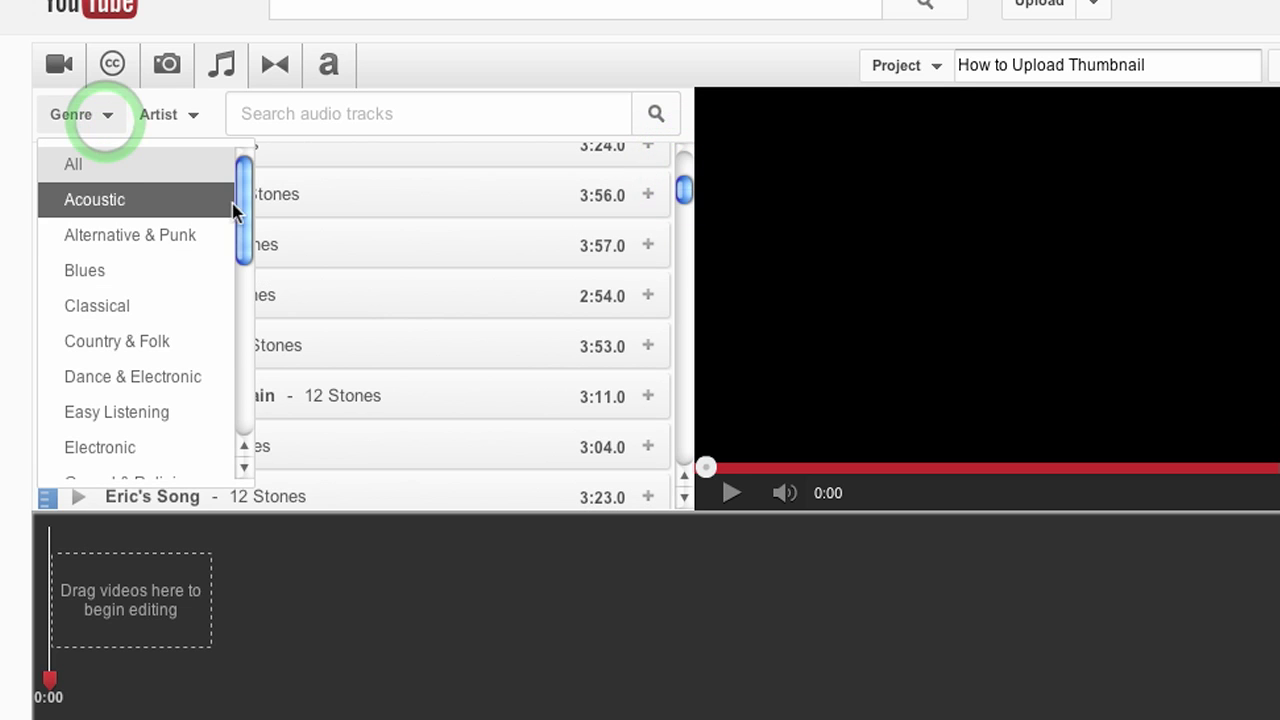
drag(244, 207, 250, 265)
scroll(250, 265, up, 2)
drag(684, 191, 684, 170)
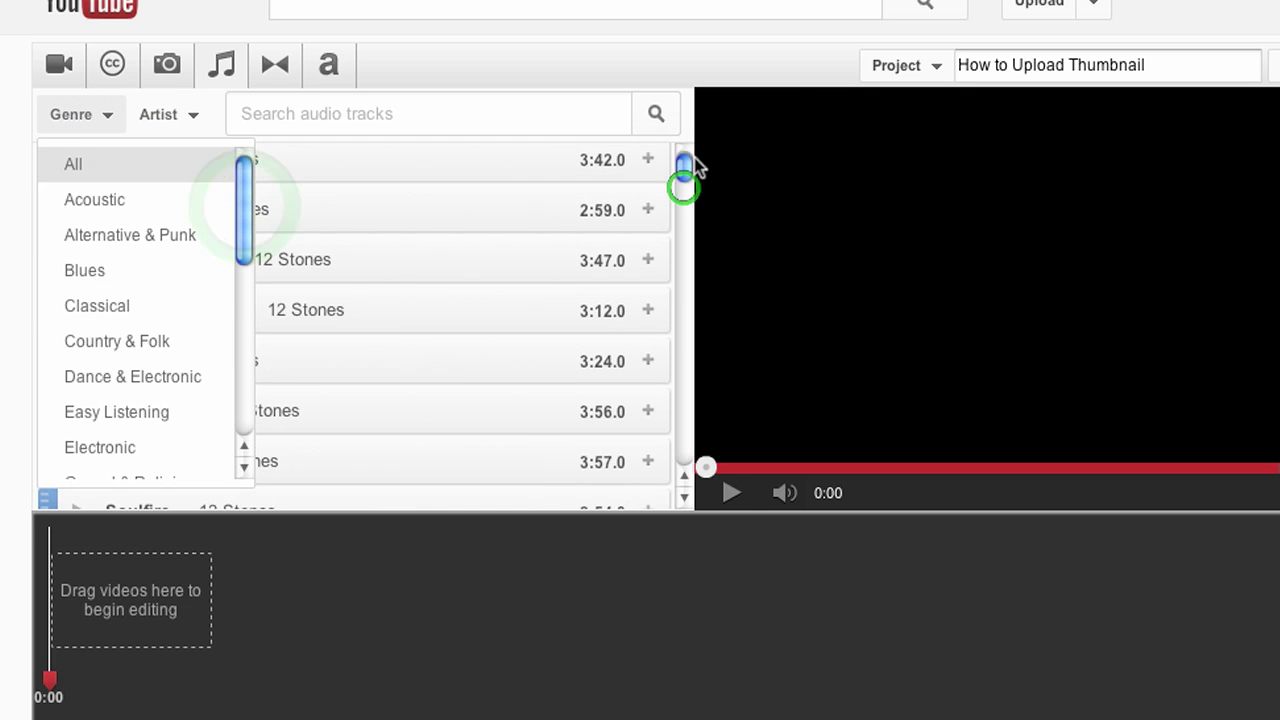
click(517, 60)
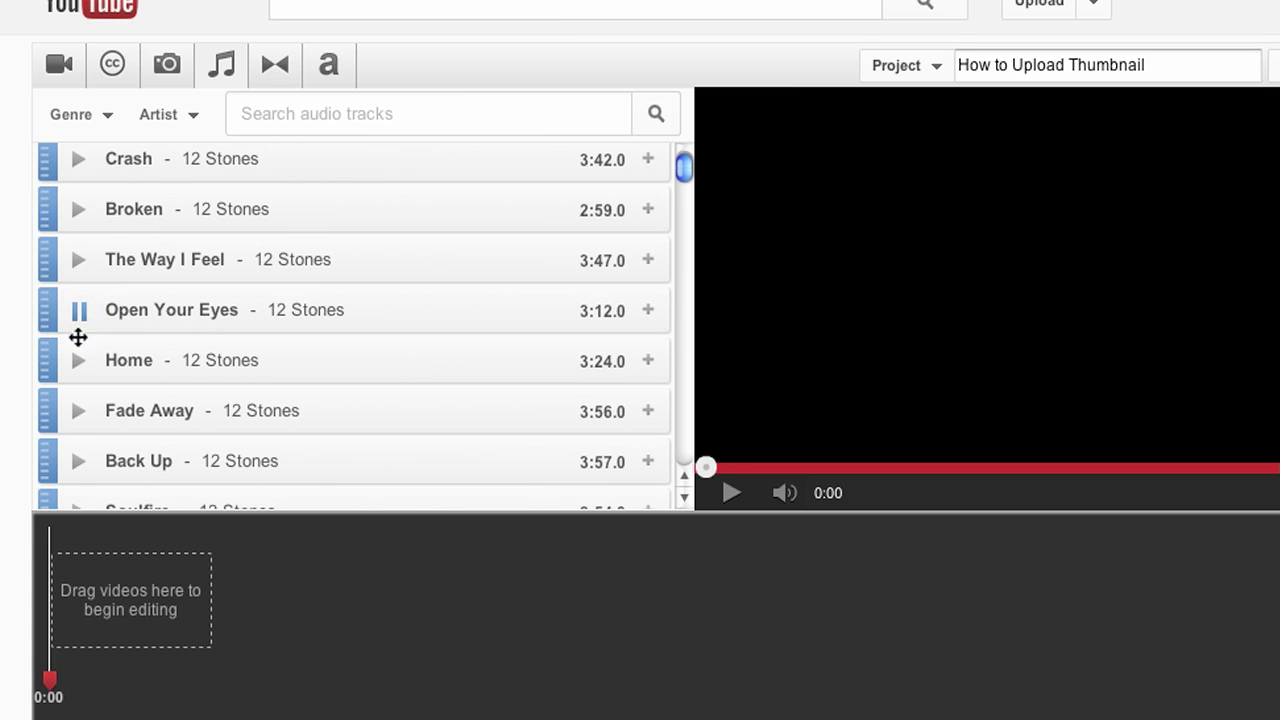
Stop the preview of "Open Your Eyes" and add "The Way I Feel" by 12 Stones as the background music
click(80, 316)
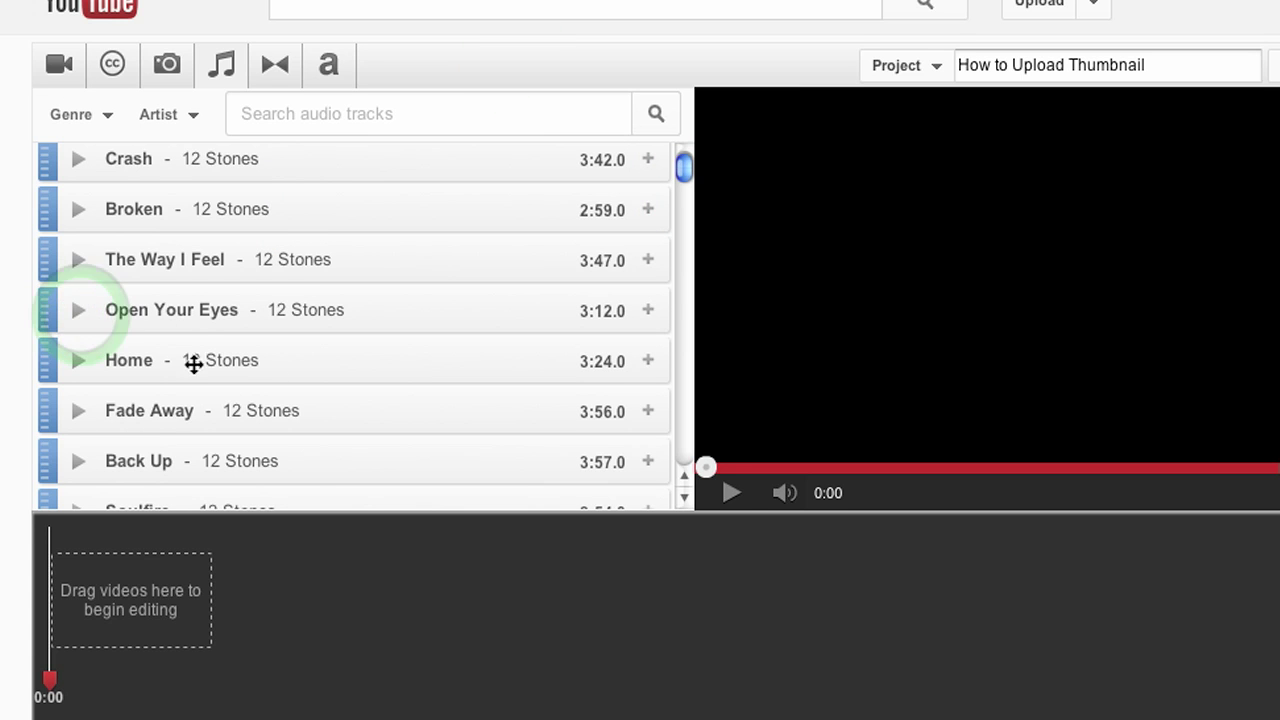
drag(352, 309, 346, 250)
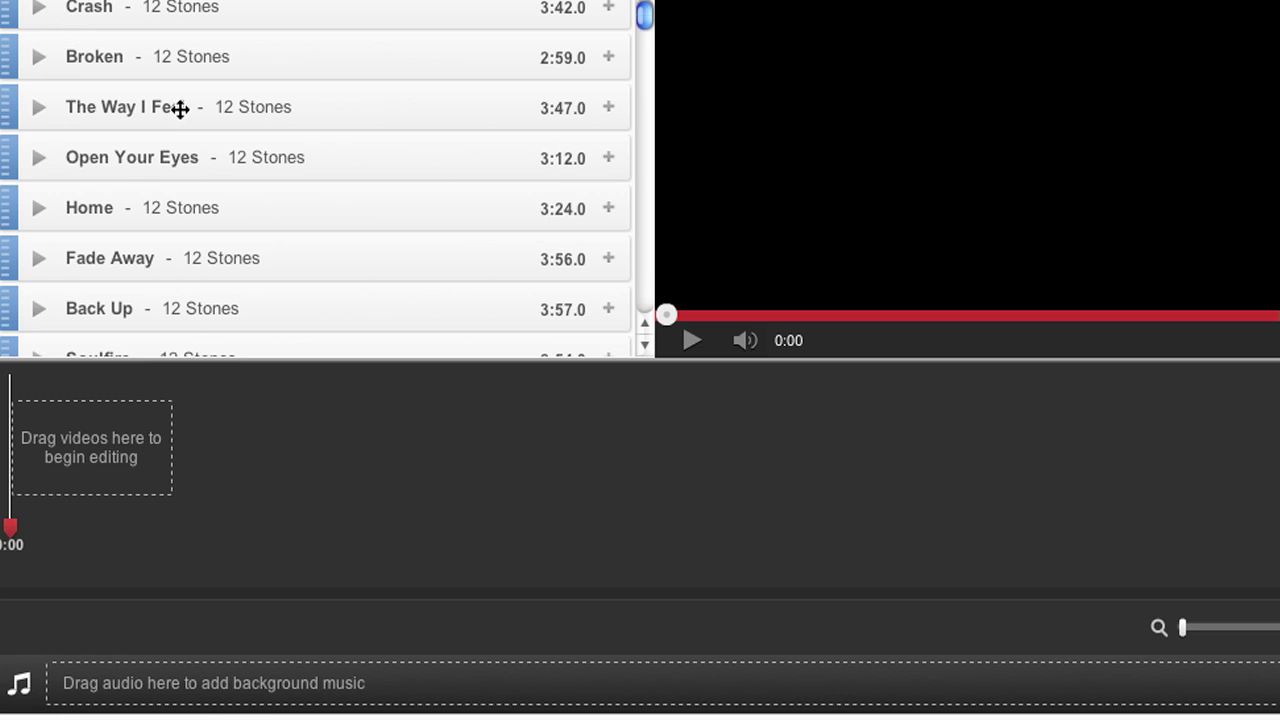
drag(180, 109, 569, 688)
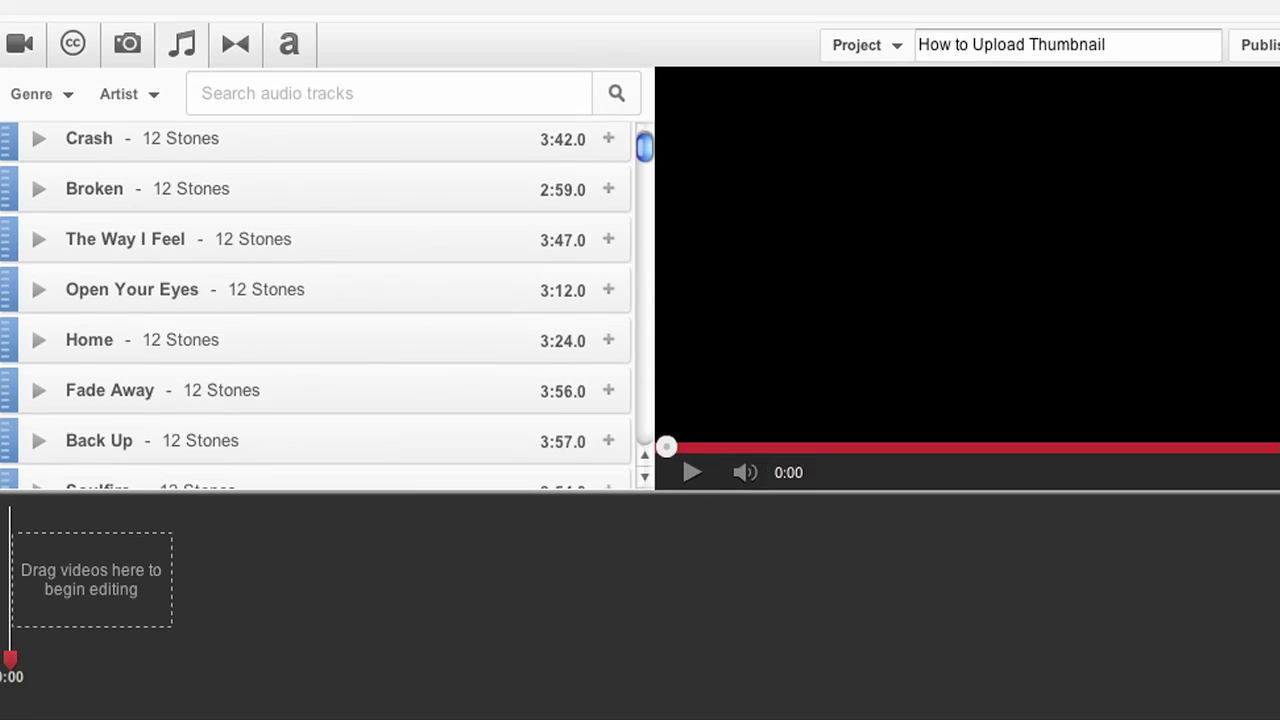
Add the uploaded video "How to make an M..." as the first clip on the timeline and play the project preview
click(686, 476)
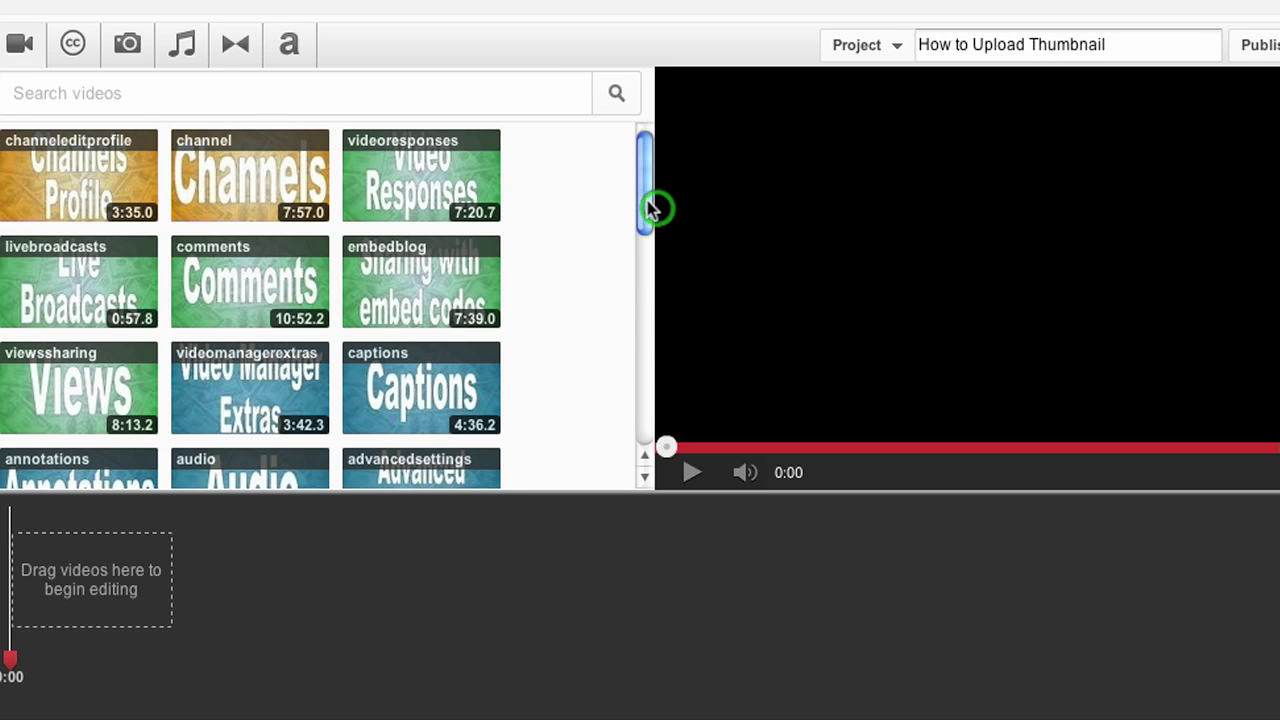
drag(648, 207, 623, 443)
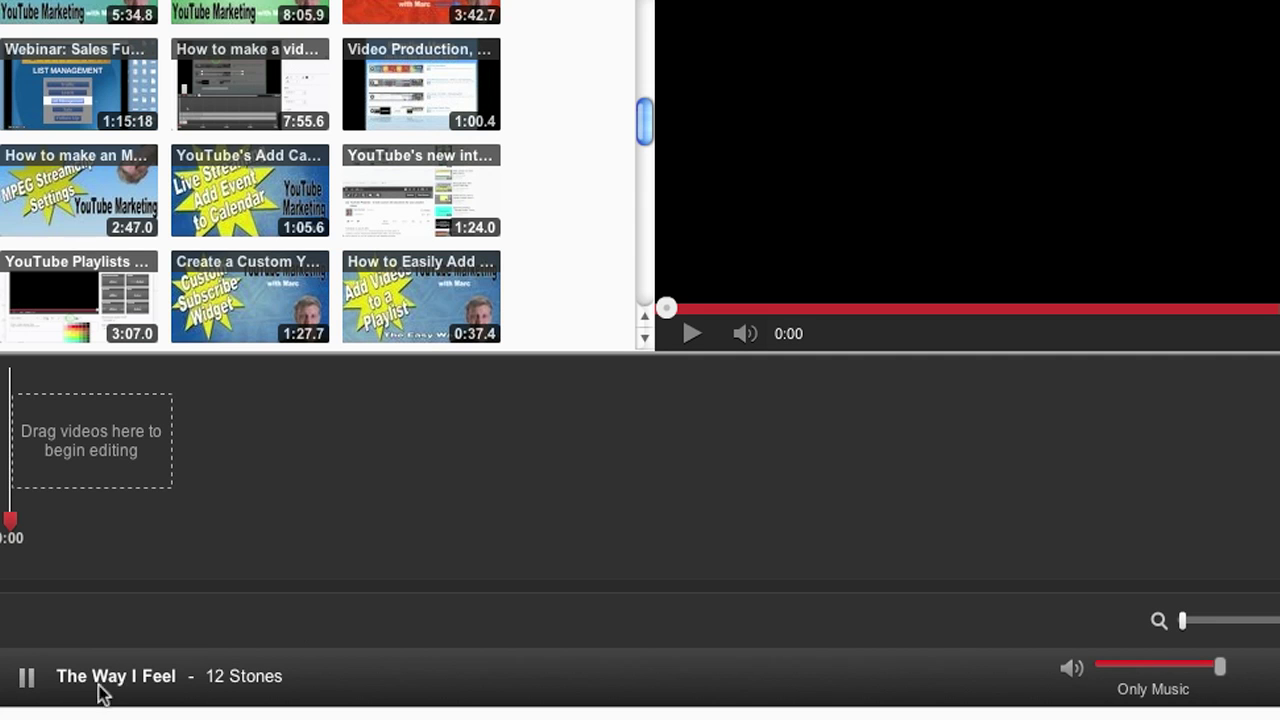
click(36, 677)
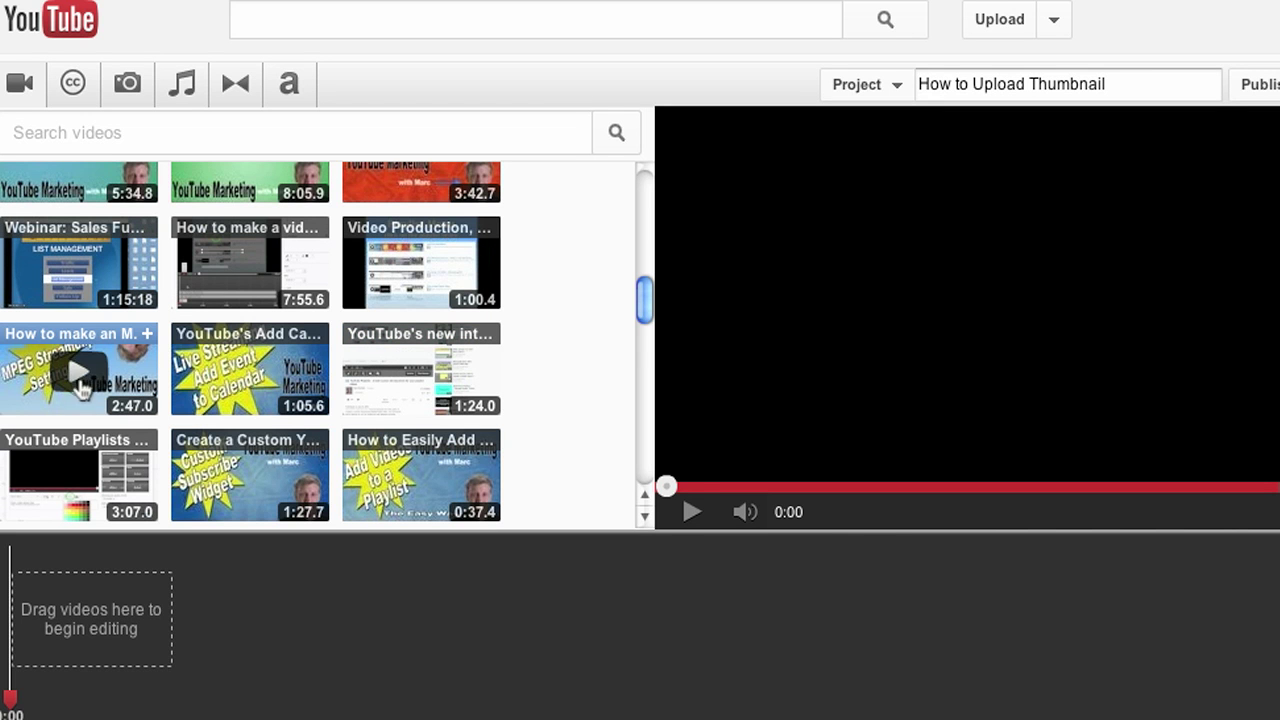
drag(85, 390, 93, 647)
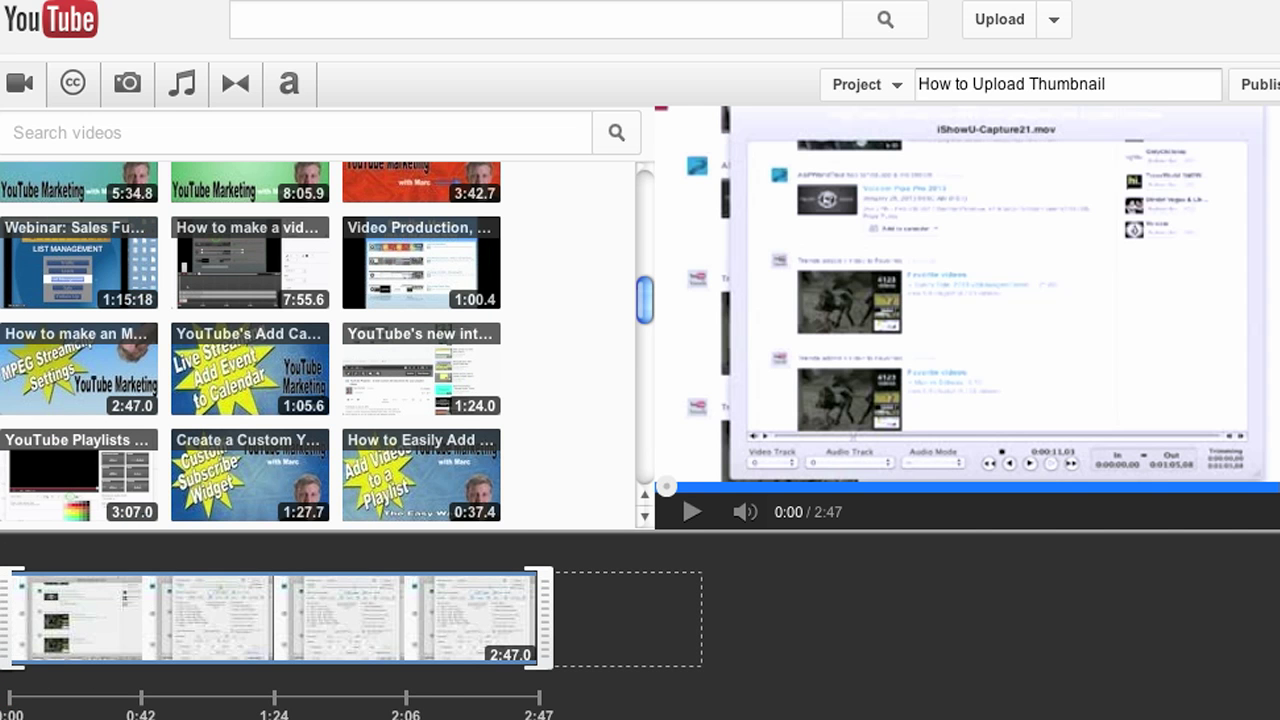
mouse_move(72, 617)
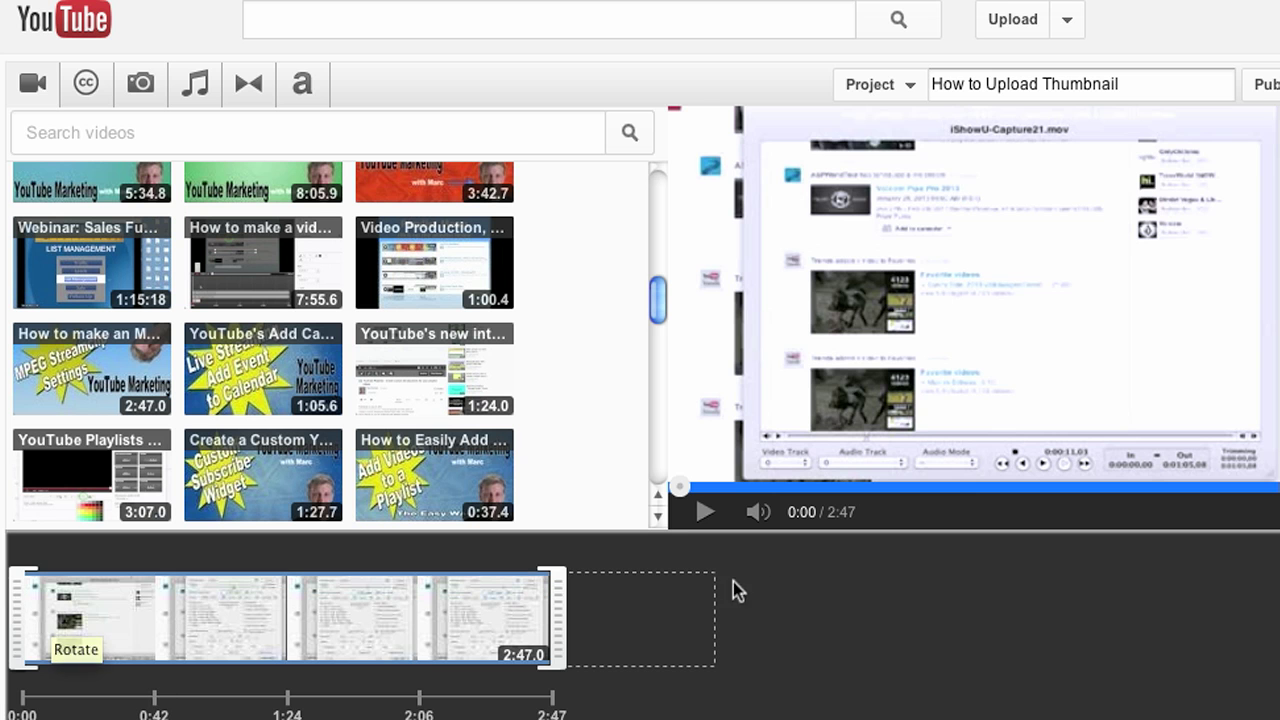
click(703, 515)
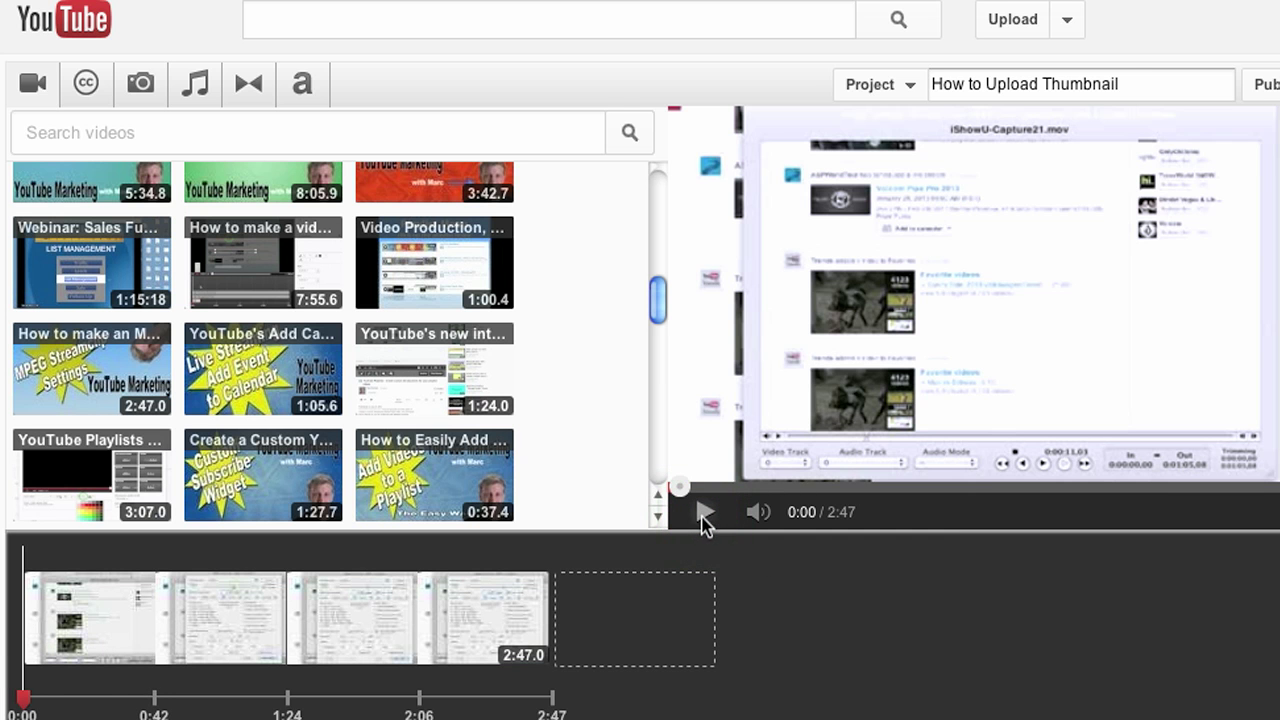
Play and pause the project preview, and shift the background music balance from Only Music toward Favor Original Audio
click(704, 514)
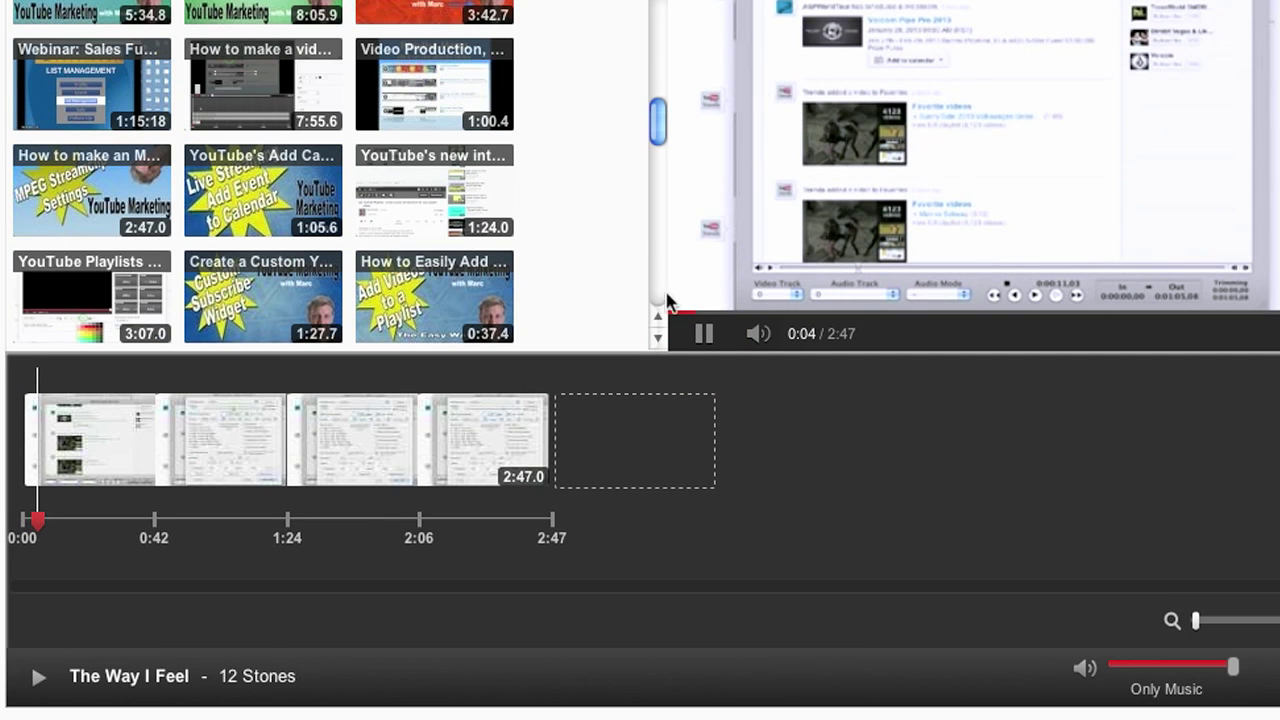
click(705, 334)
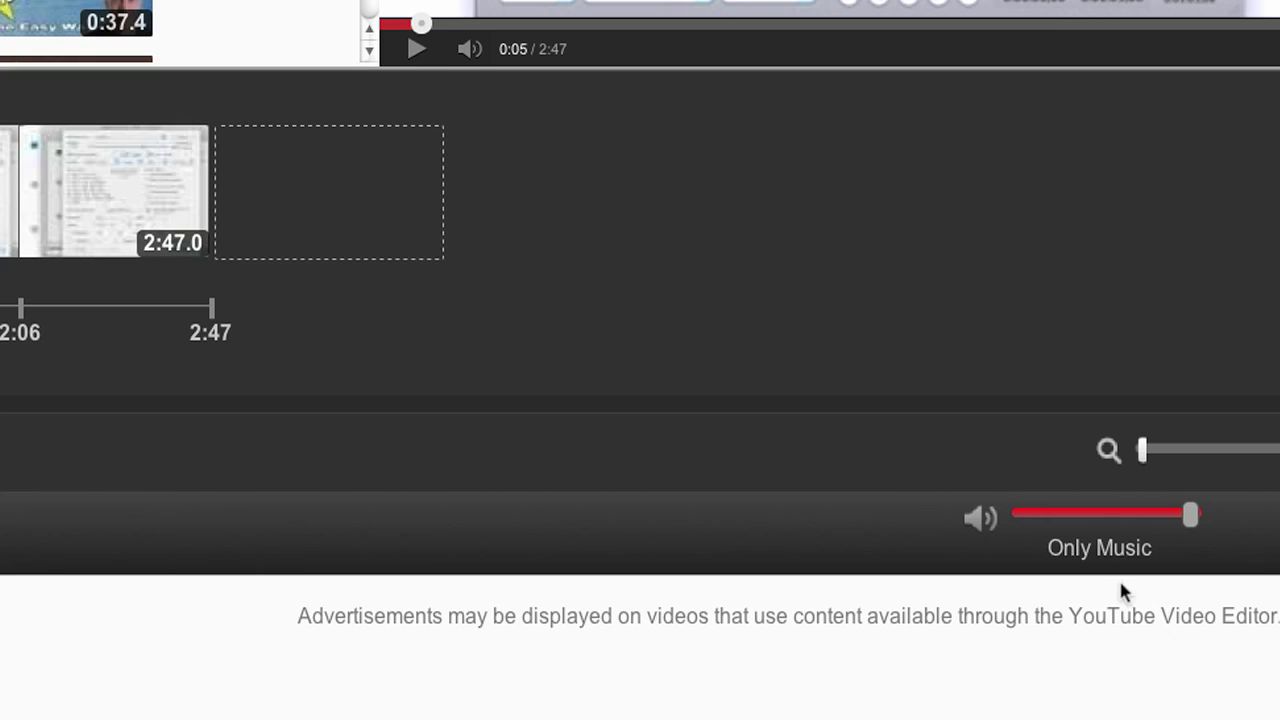
drag(1192, 530, 1062, 515)
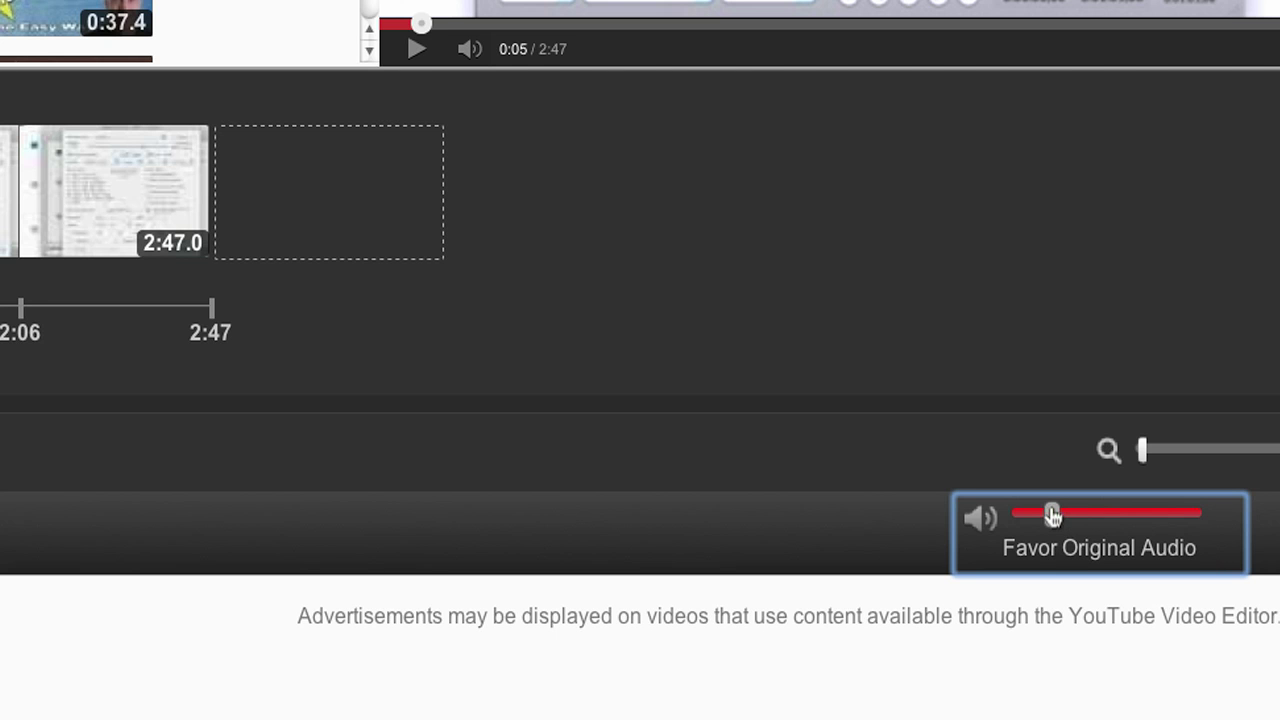
drag(1052, 515, 1017, 515)
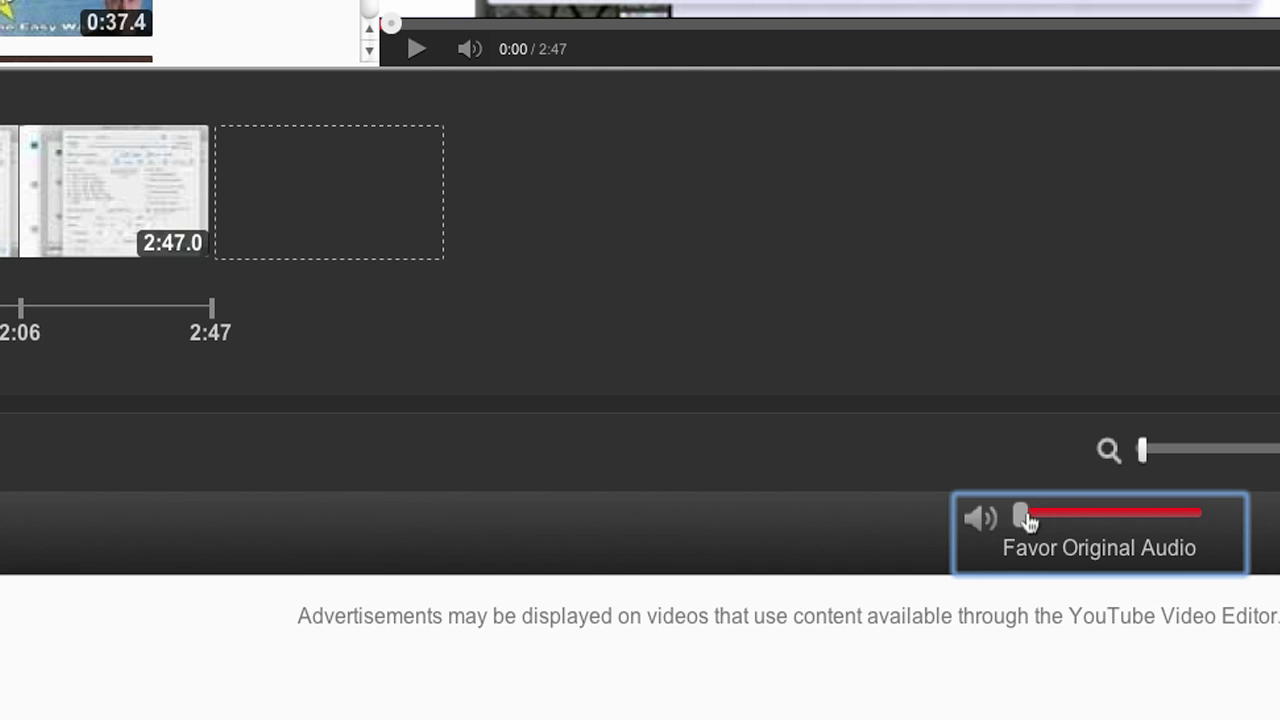
drag(1027, 517, 1088, 530)
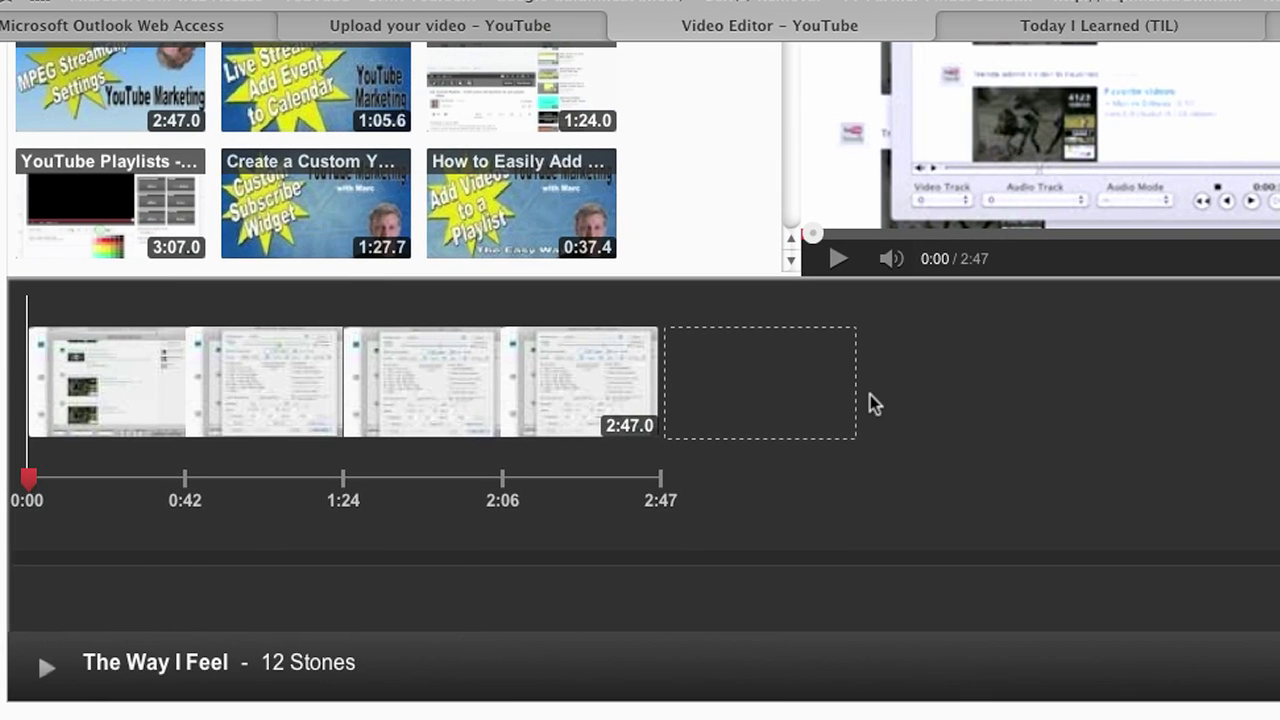
Trim the start of the timeline clip to about the 0:36 mark, for a clip length of 2:10.9
mouse_move(434, 408)
click(631, 548)
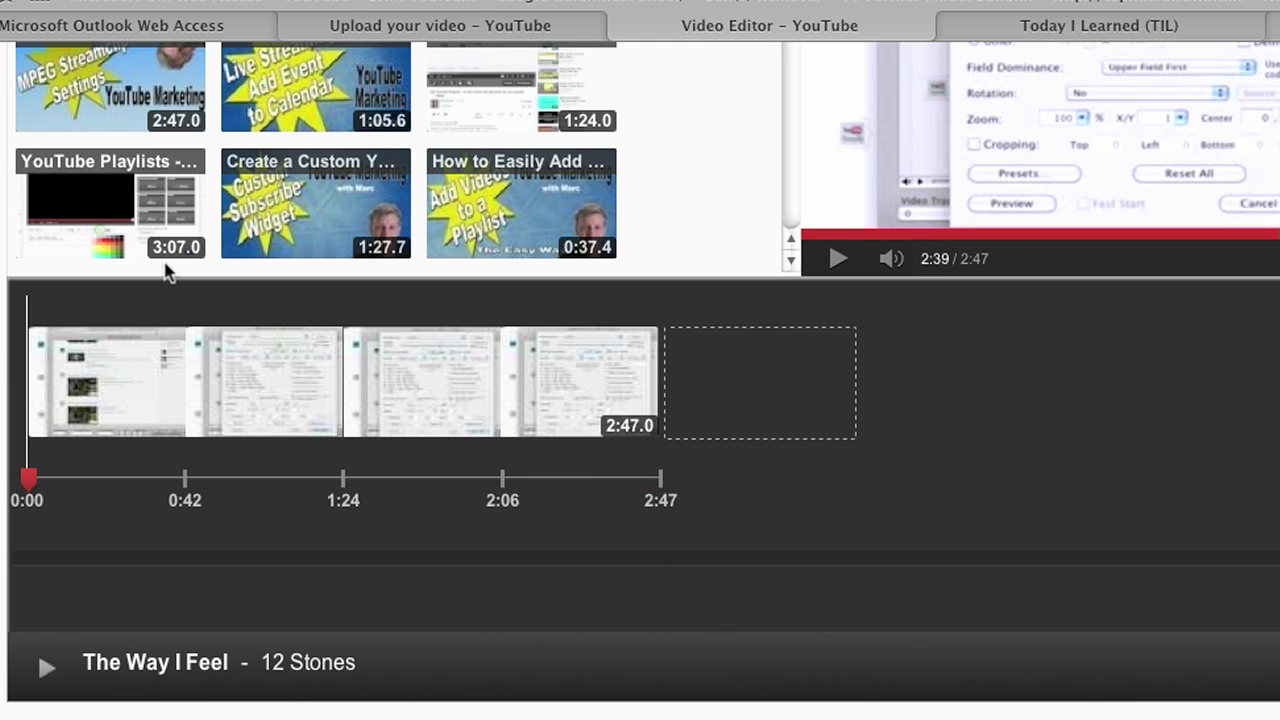
click(262, 428)
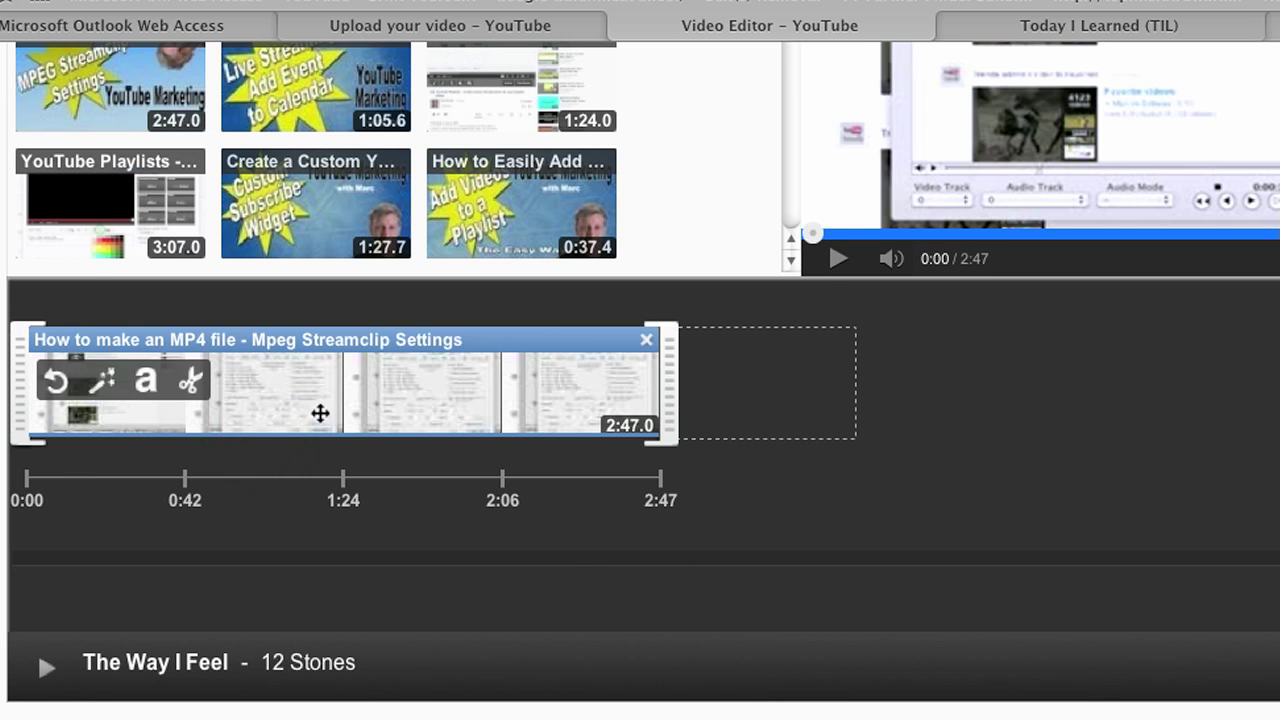
mouse_move(504, 402)
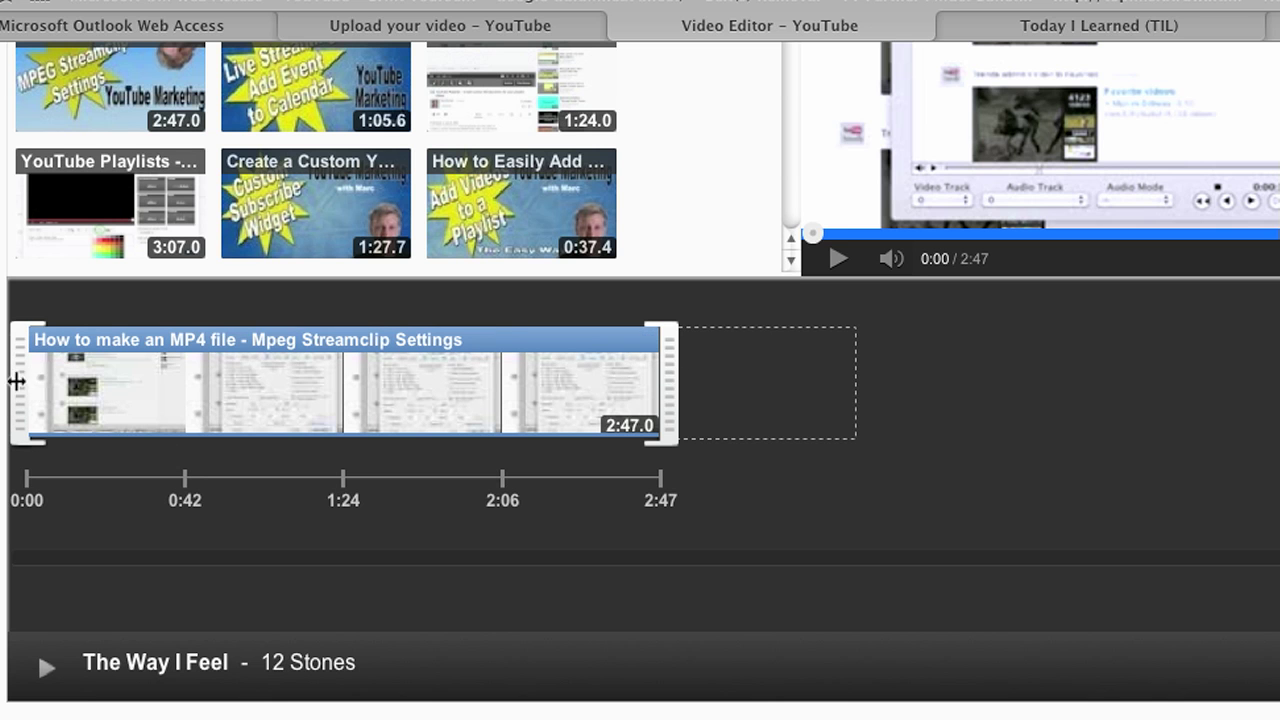
drag(18, 379, 149, 385)
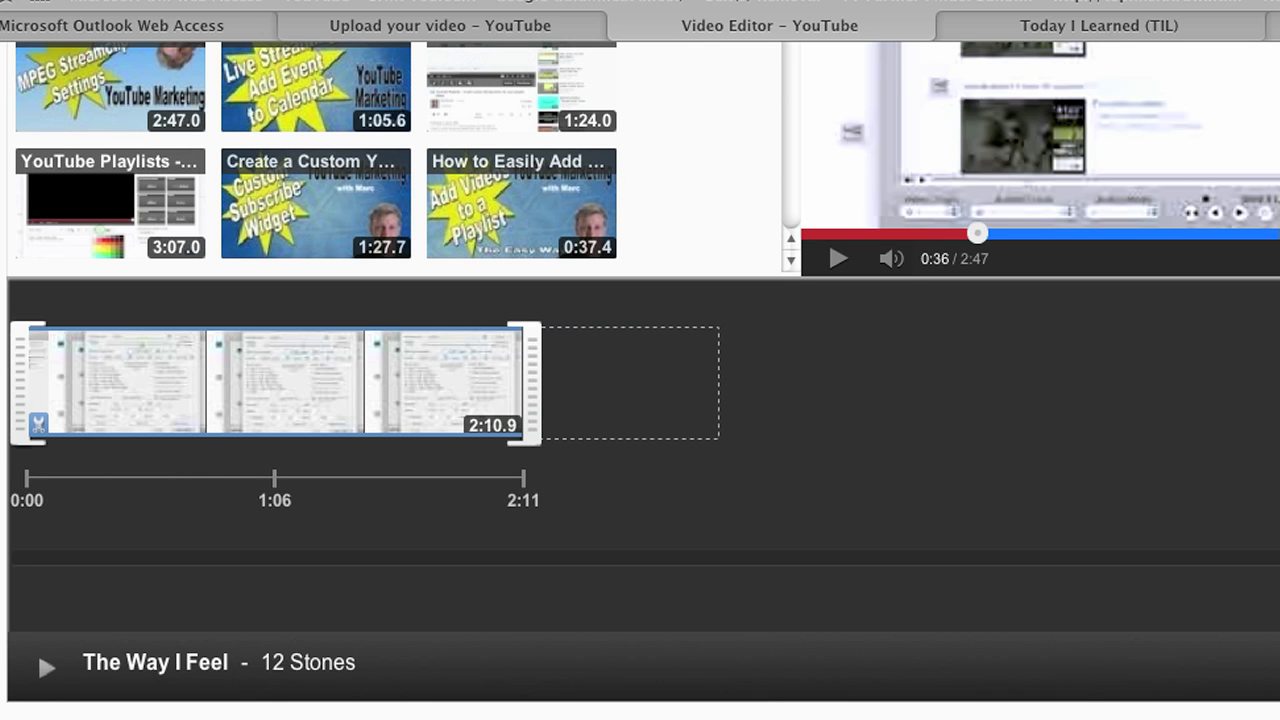
Trim the end of the timeline clip to about 2:39 of the source, for a clip length of 2:04.3
scroll(640, 400, up, 5)
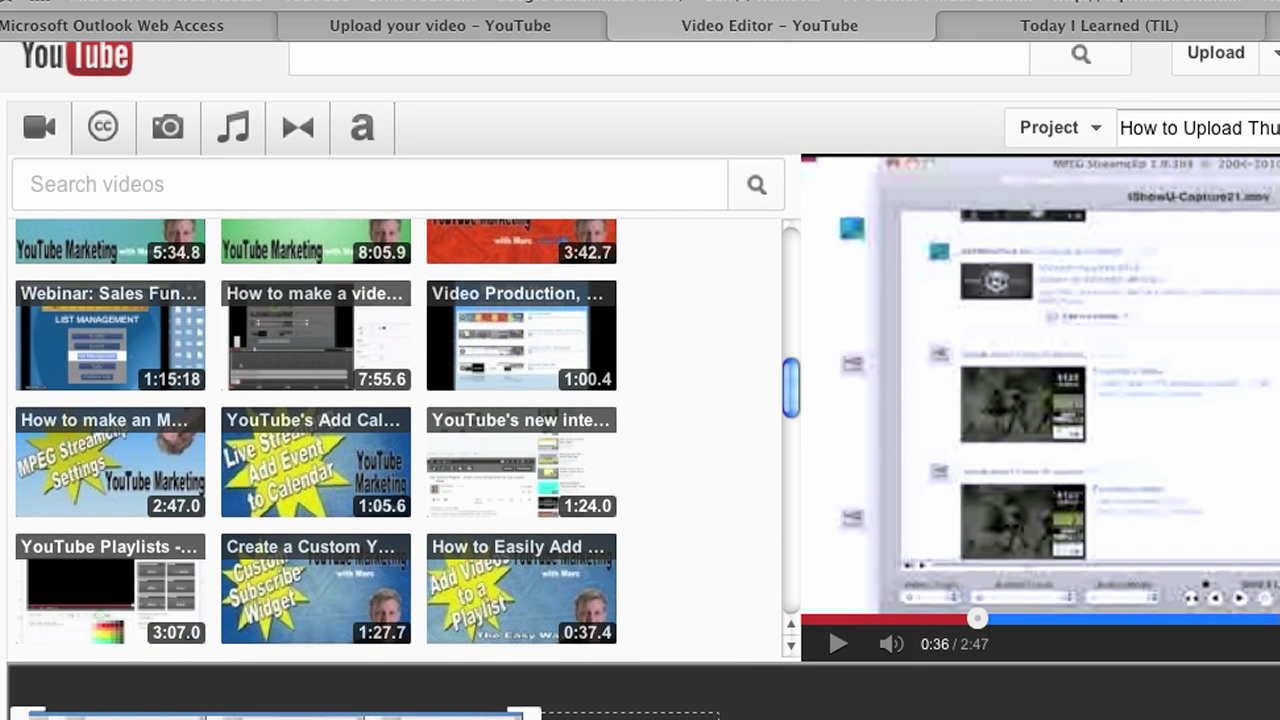
scroll(253, 450, down, 4)
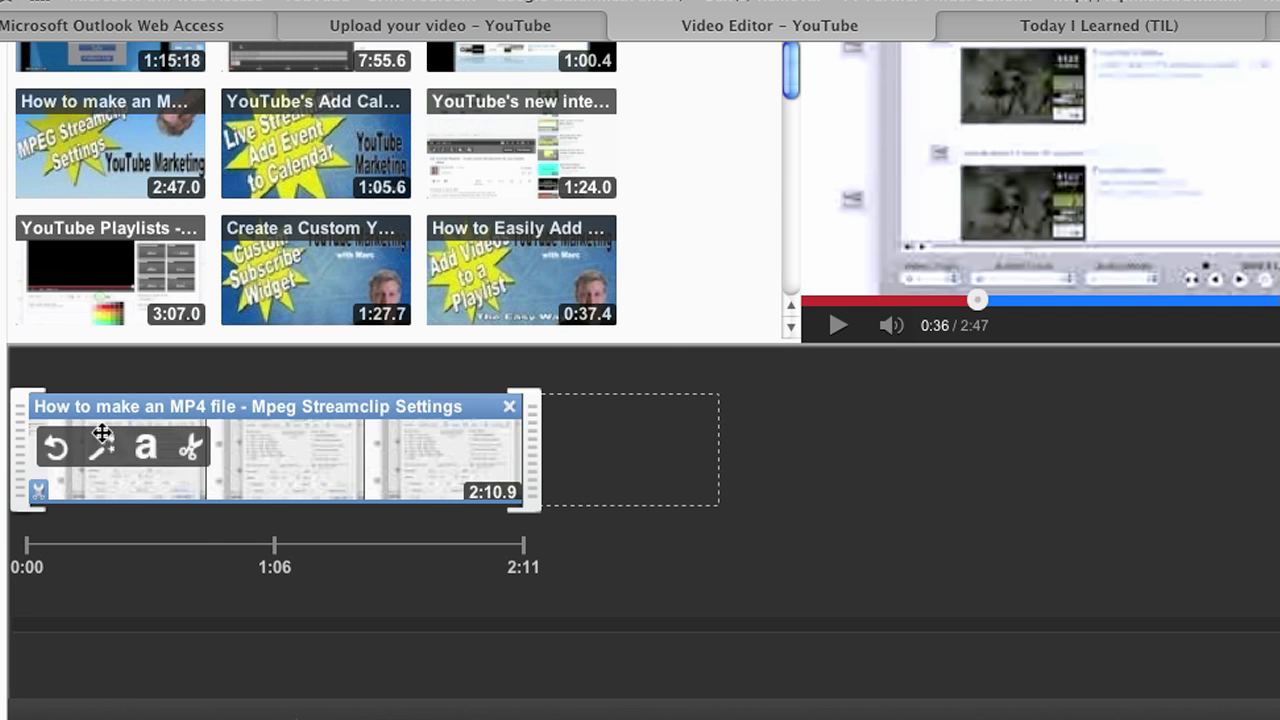
mouse_move(518, 461)
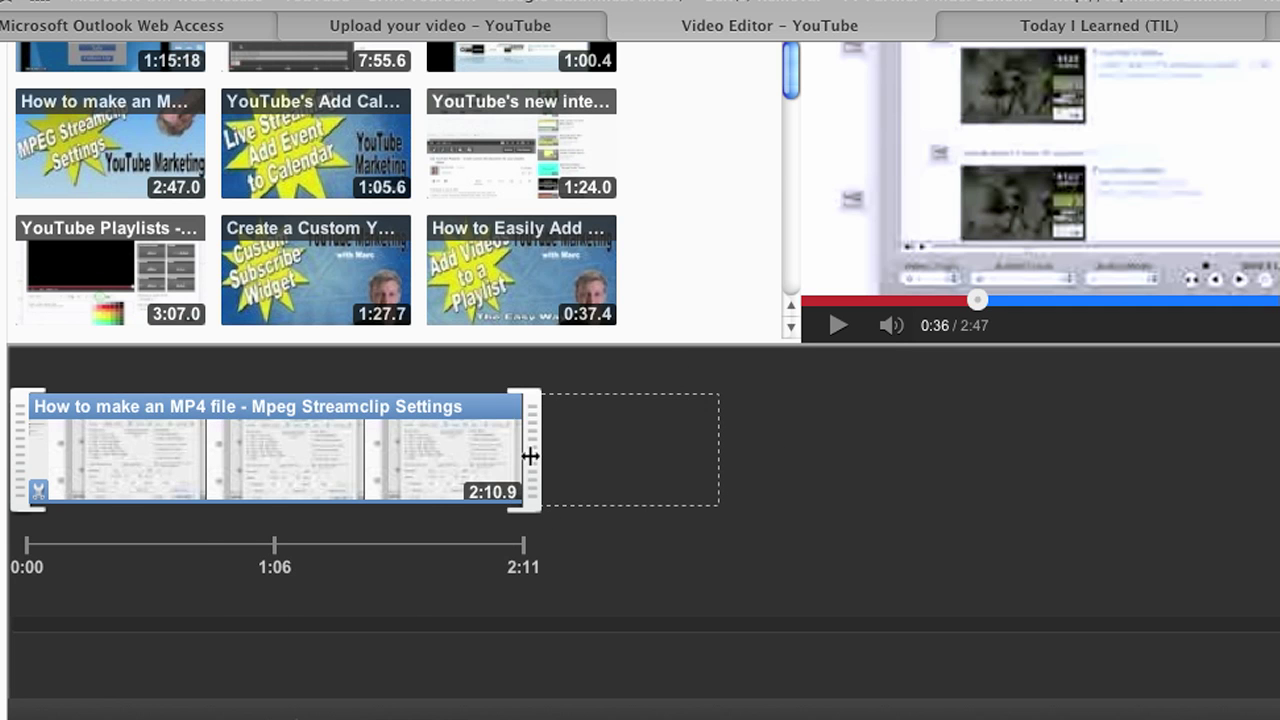
mouse_move(526, 456)
mouse_down()
mouse_move(488, 458)
mouse_move(548, 463)
mouse_up()
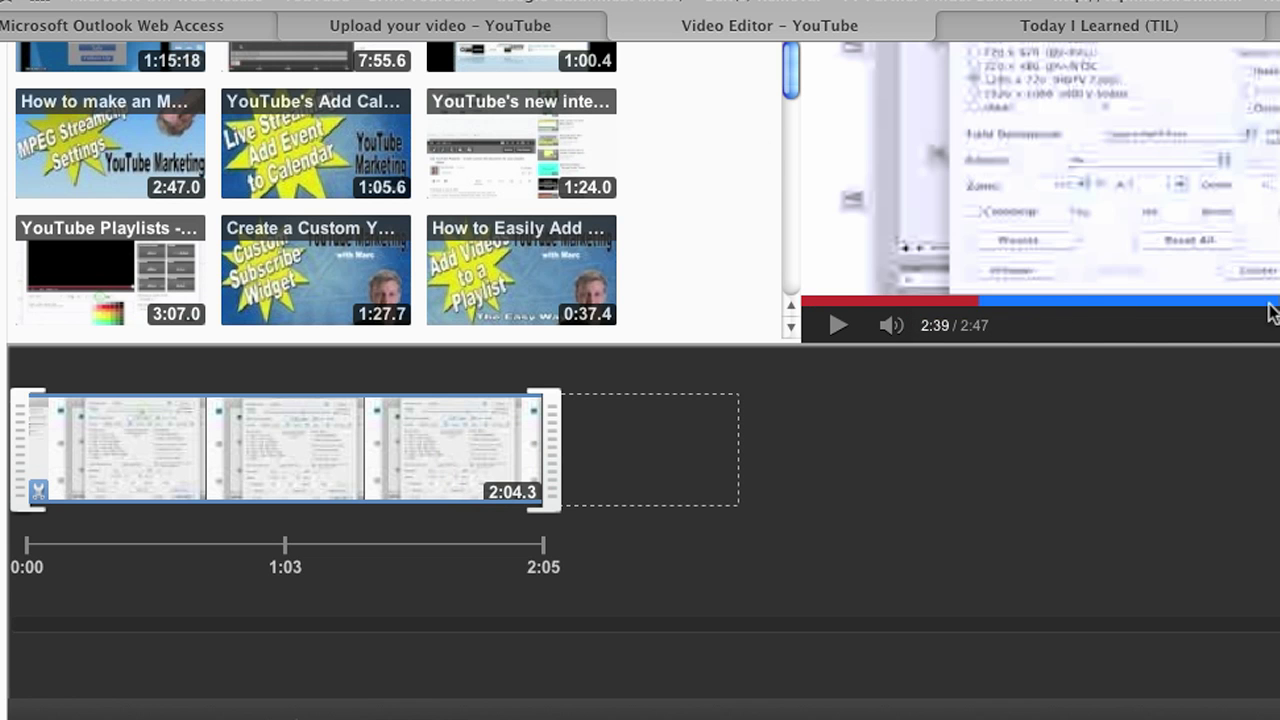
Preview the trimmed clip, move the playhead to about 0:40, and split the clip there so the first part lasts 0:40.9
click(842, 322)
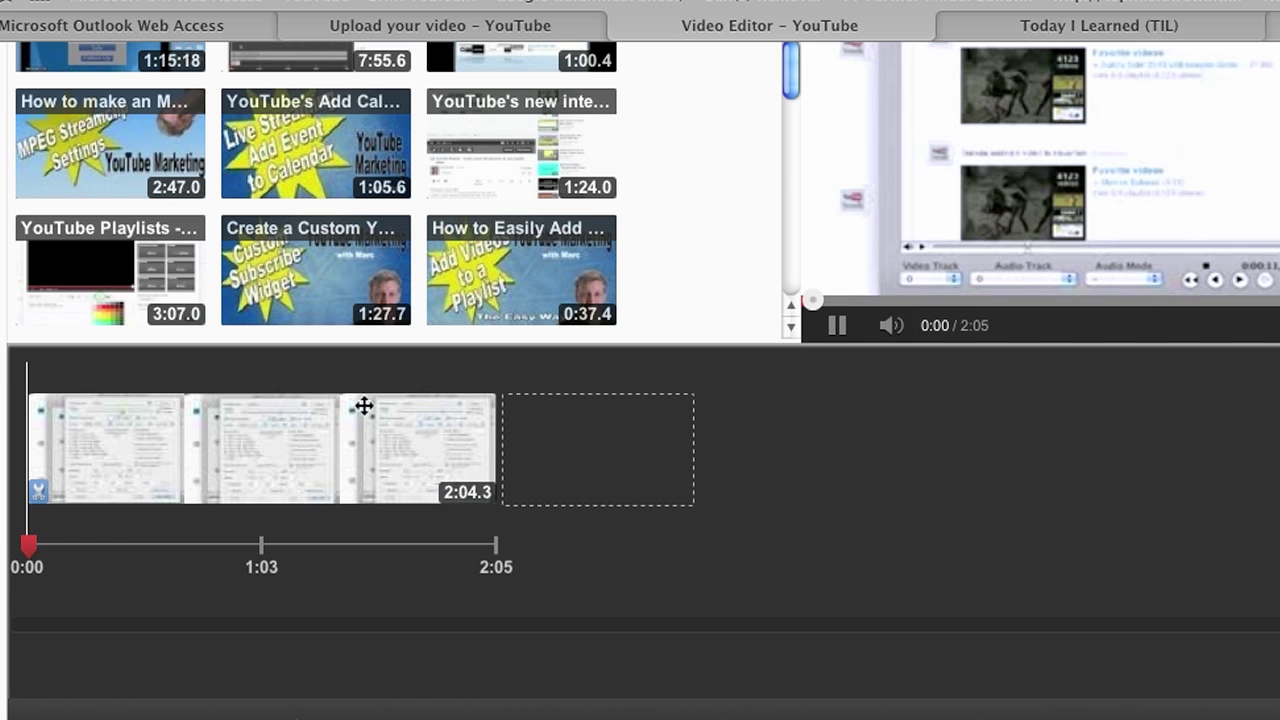
mouse_move(30, 545)
mouse_down()
mouse_move(143, 546)
mouse_move(157, 563)
mouse_up()
drag(47, 545, 180, 545)
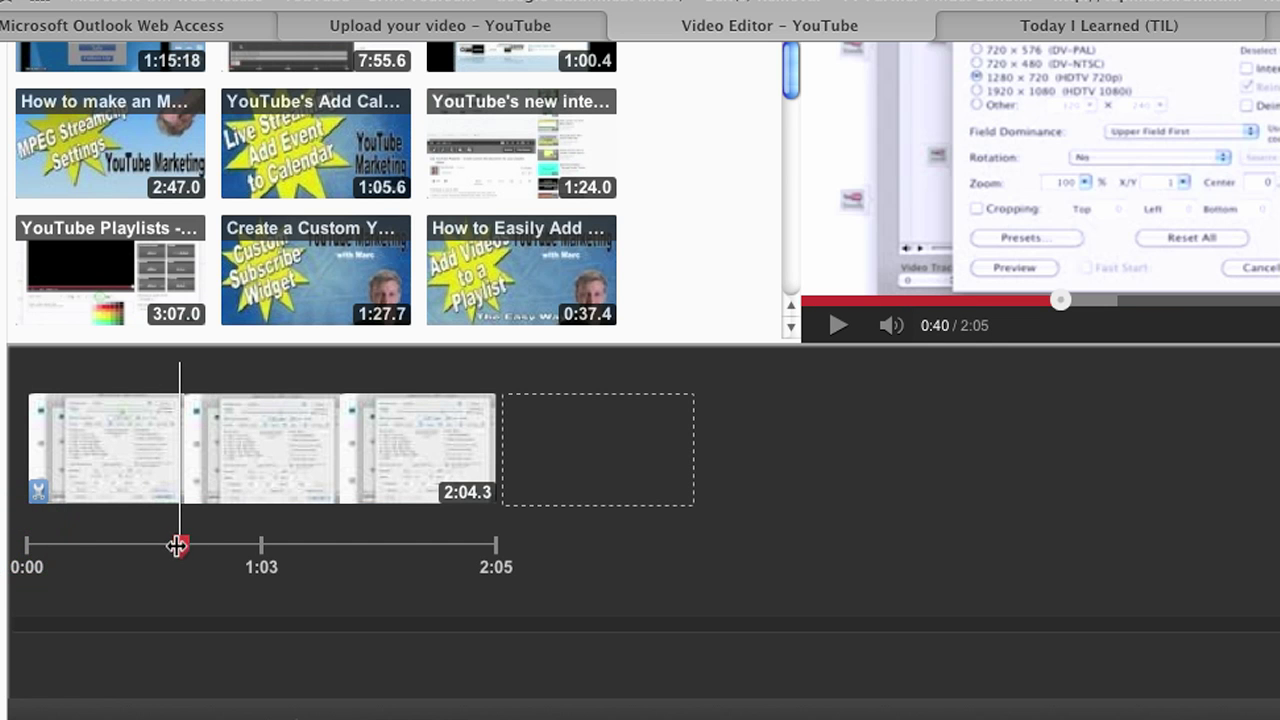
mouse_move(364, 439)
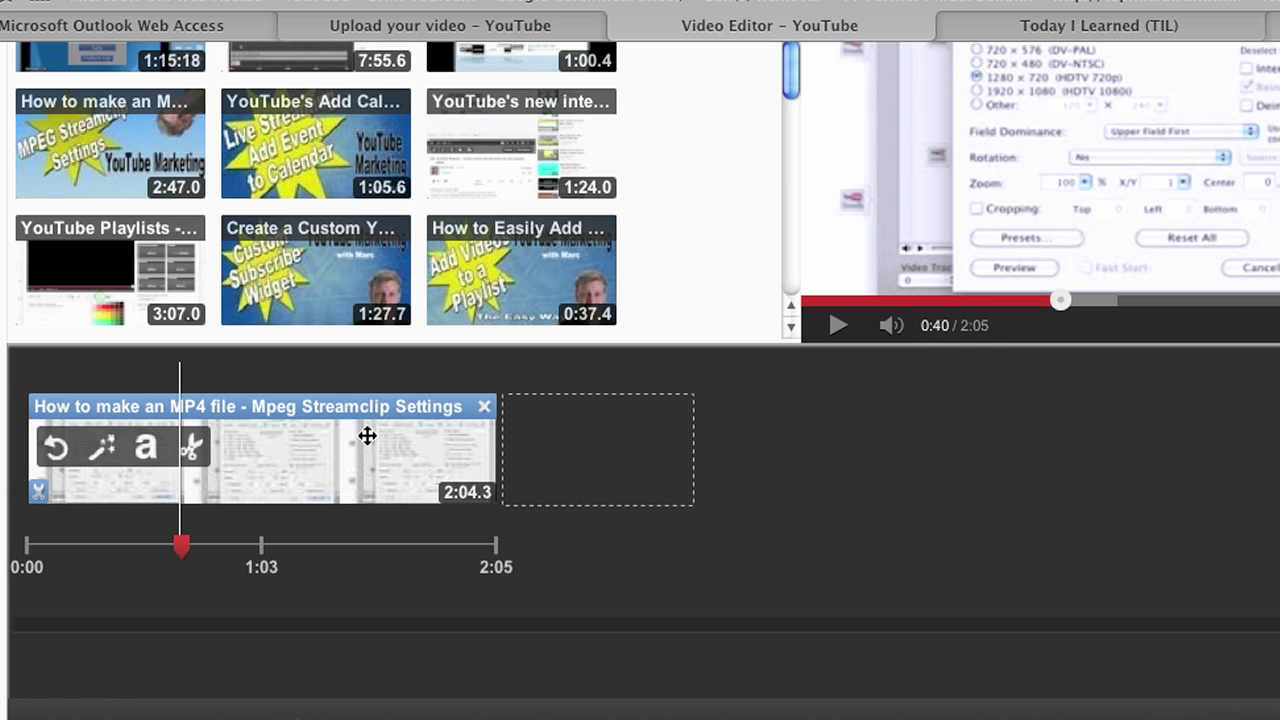
click(195, 452)
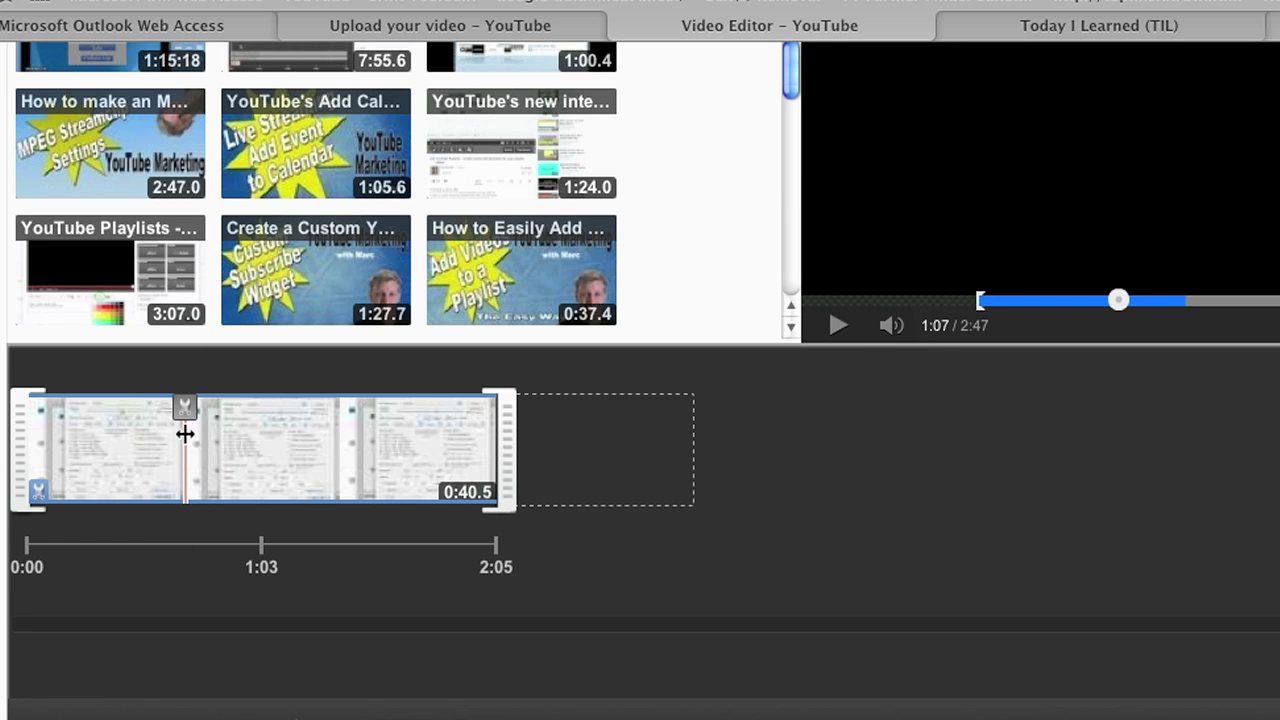
click(186, 410)
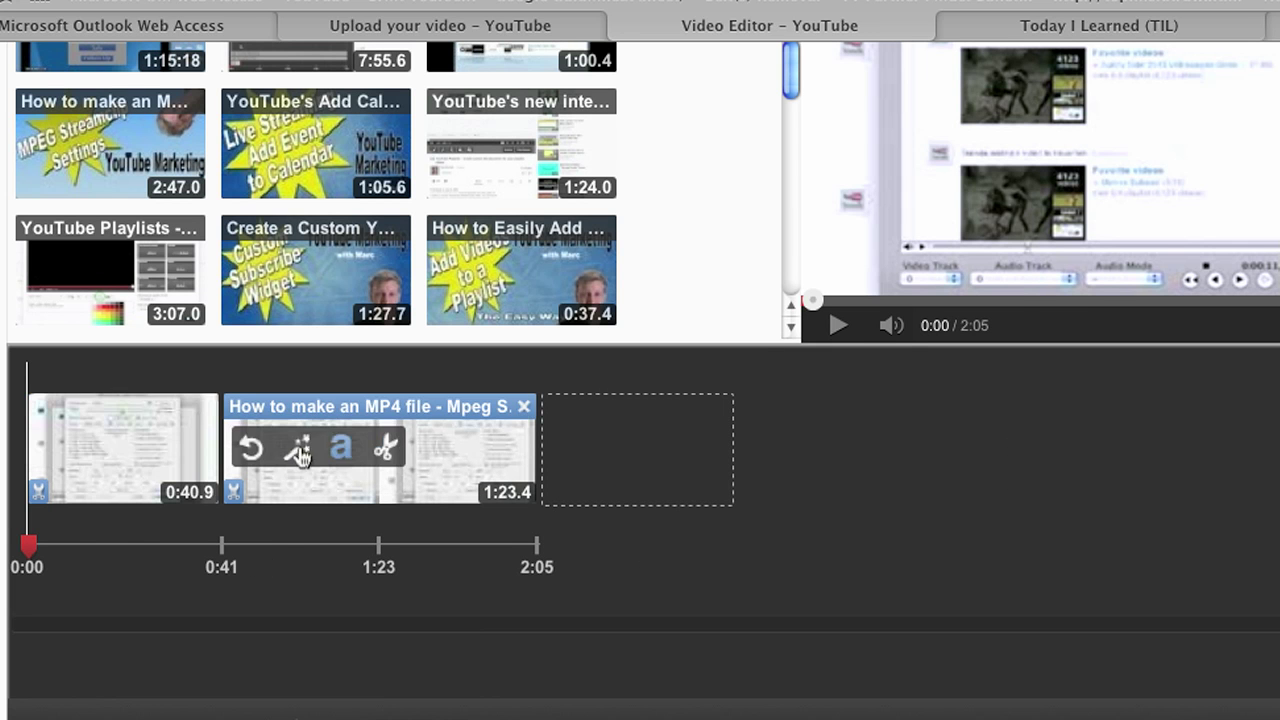
Split the second clip on the timeline 0:46.2 after its start
mouse_move(160, 455)
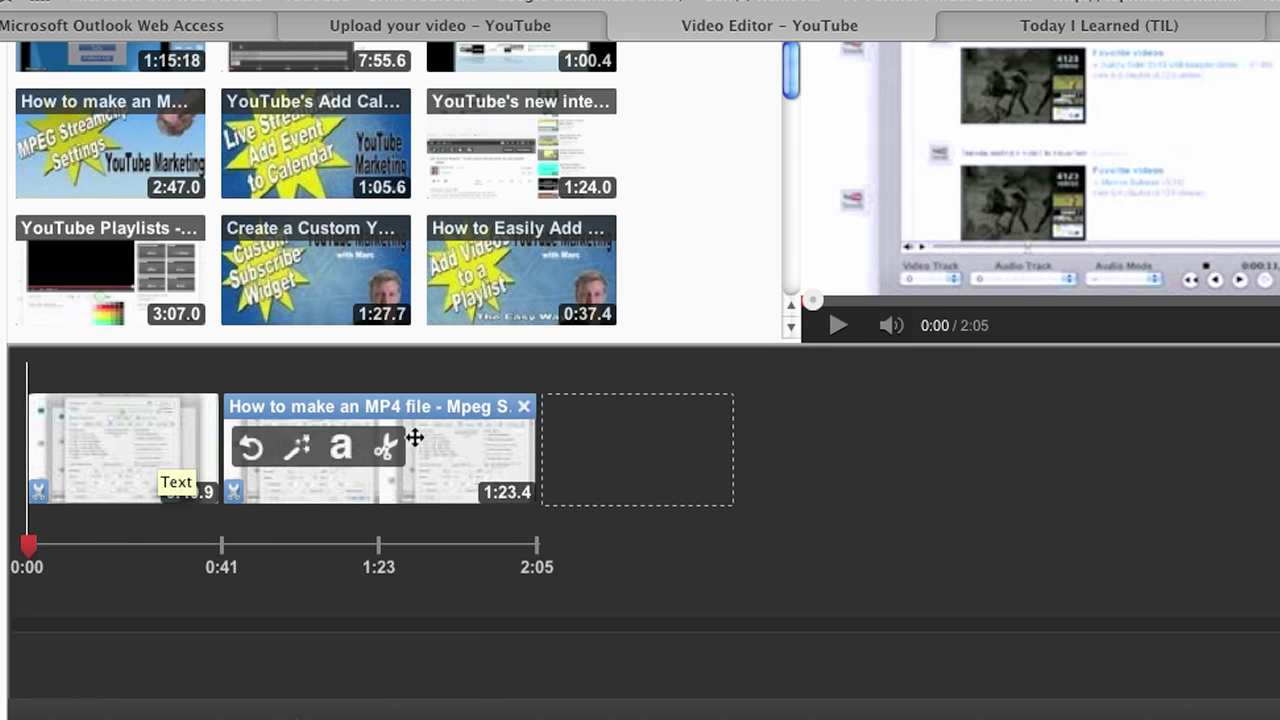
mouse_move(380, 437)
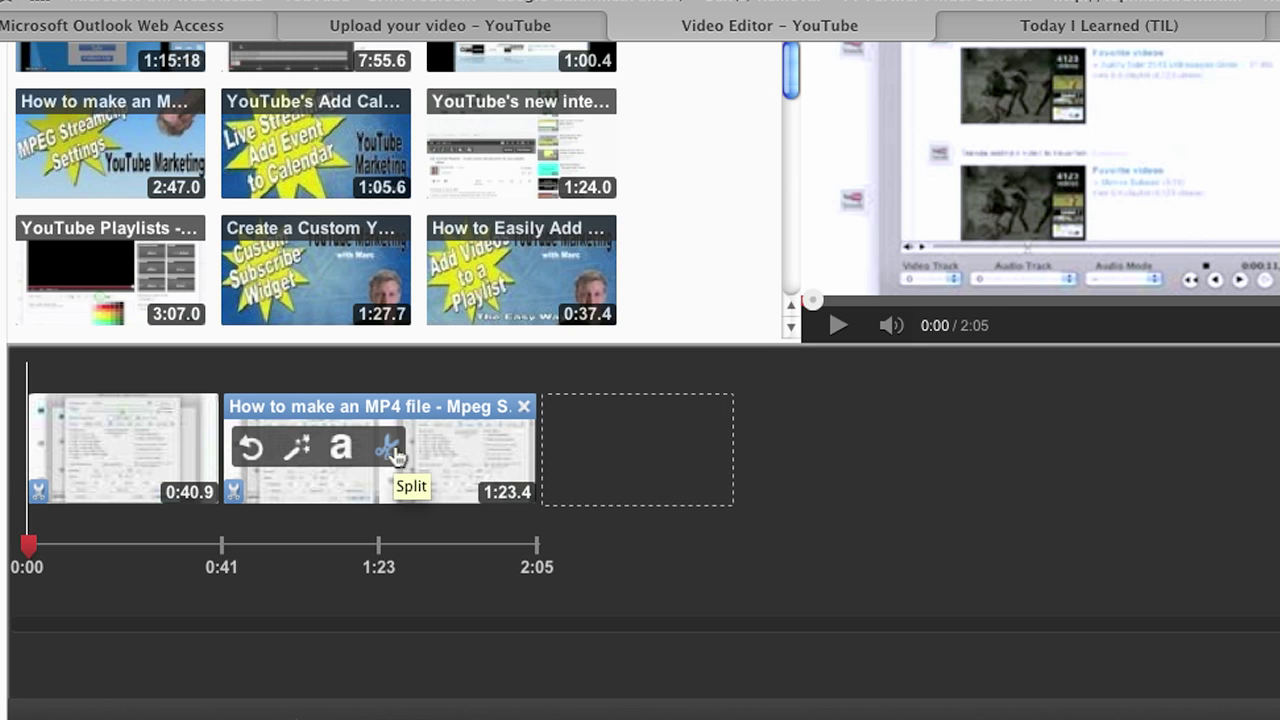
click(390, 450)
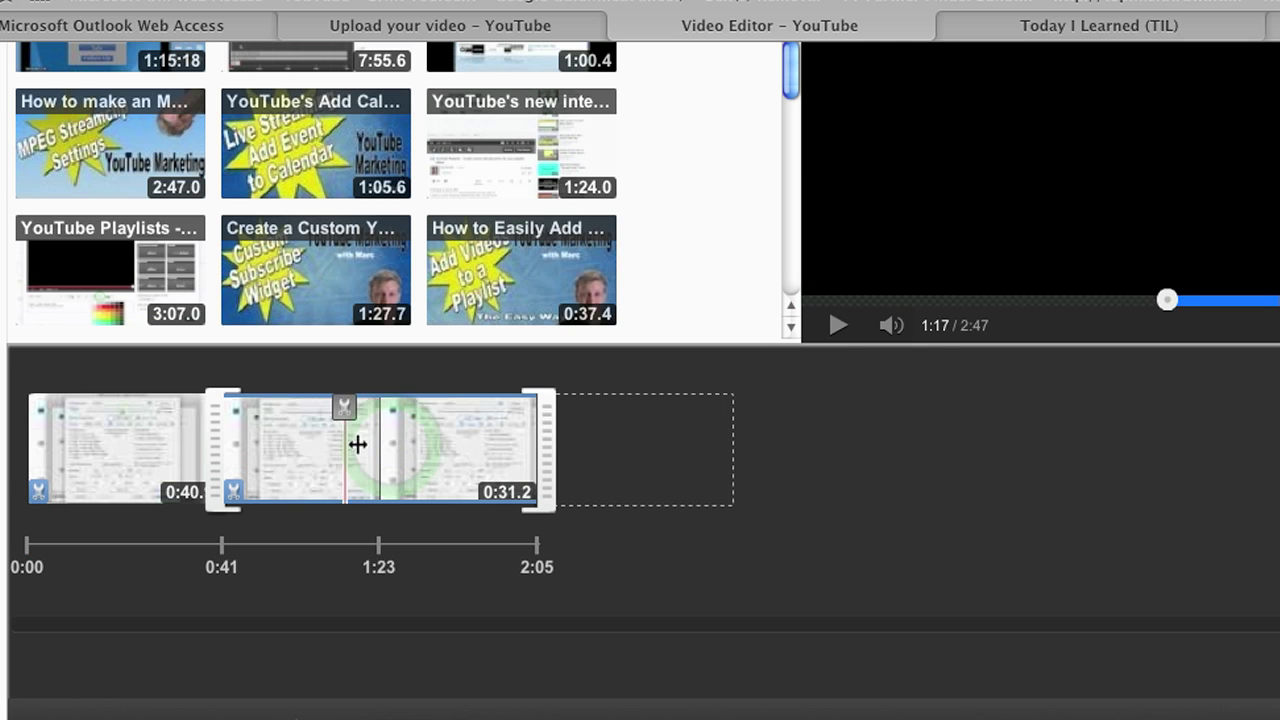
click(346, 440)
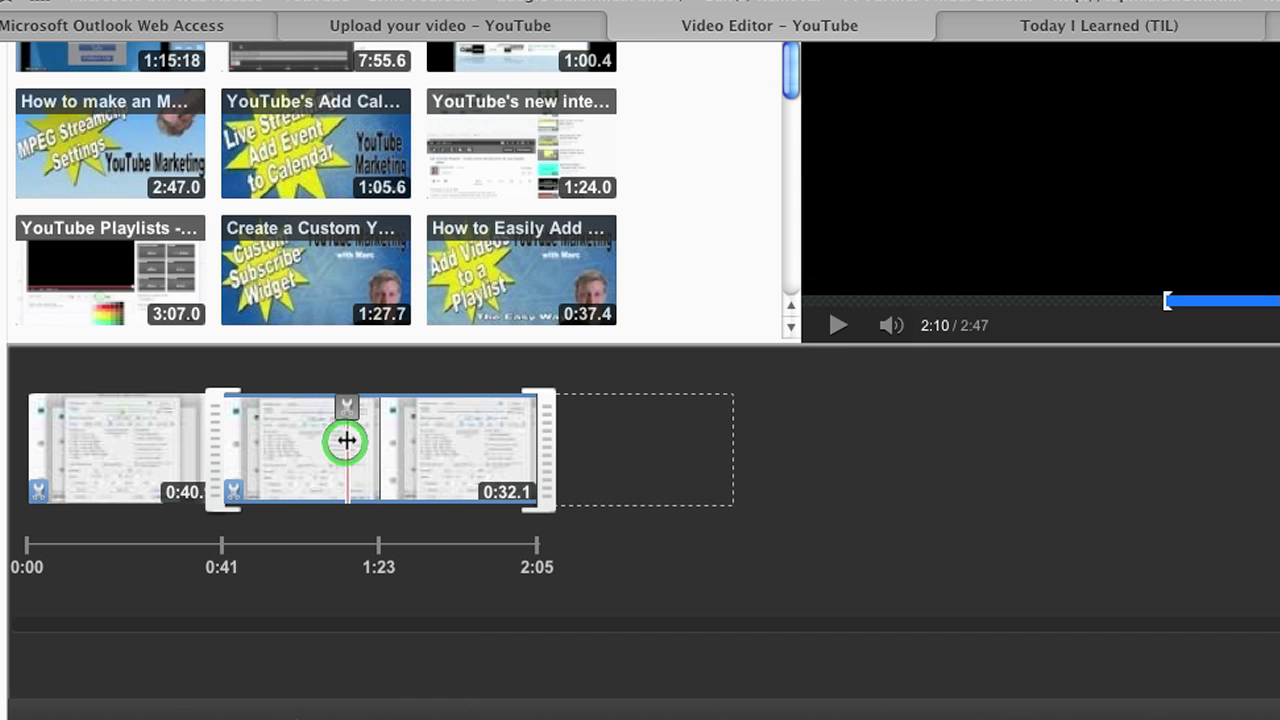
click(352, 438)
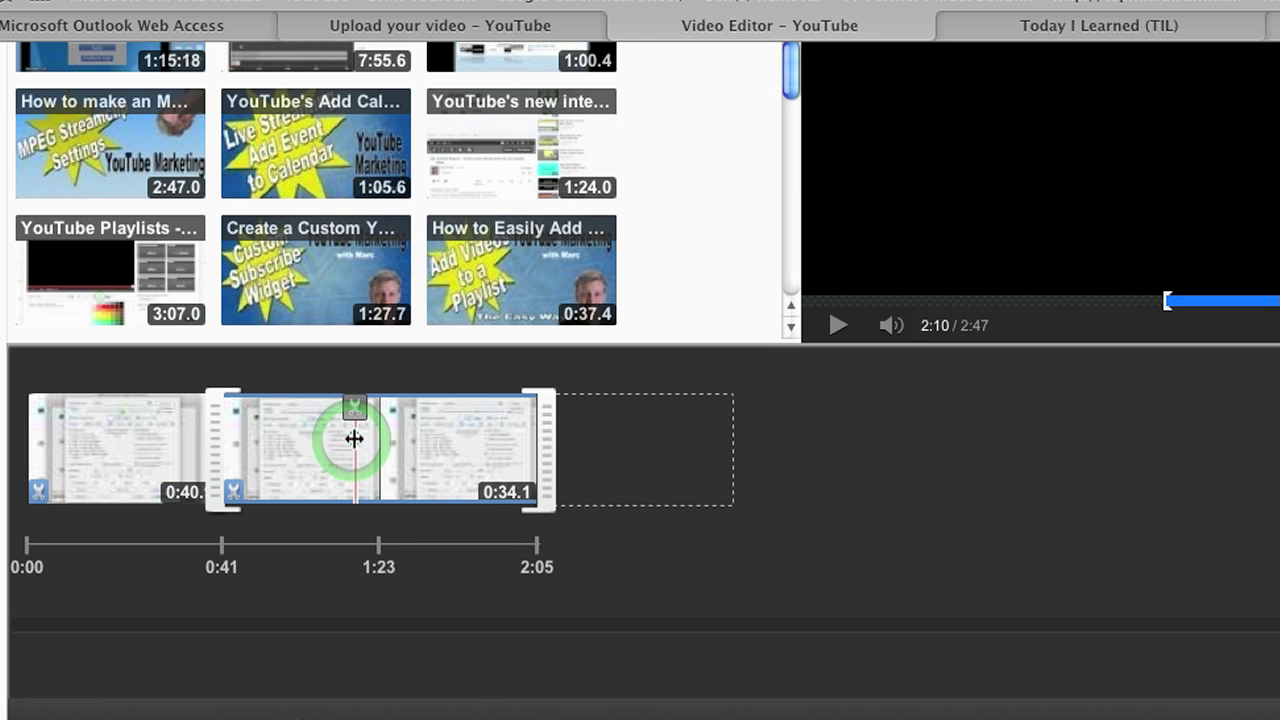
click(337, 443)
click(349, 443)
click(349, 465)
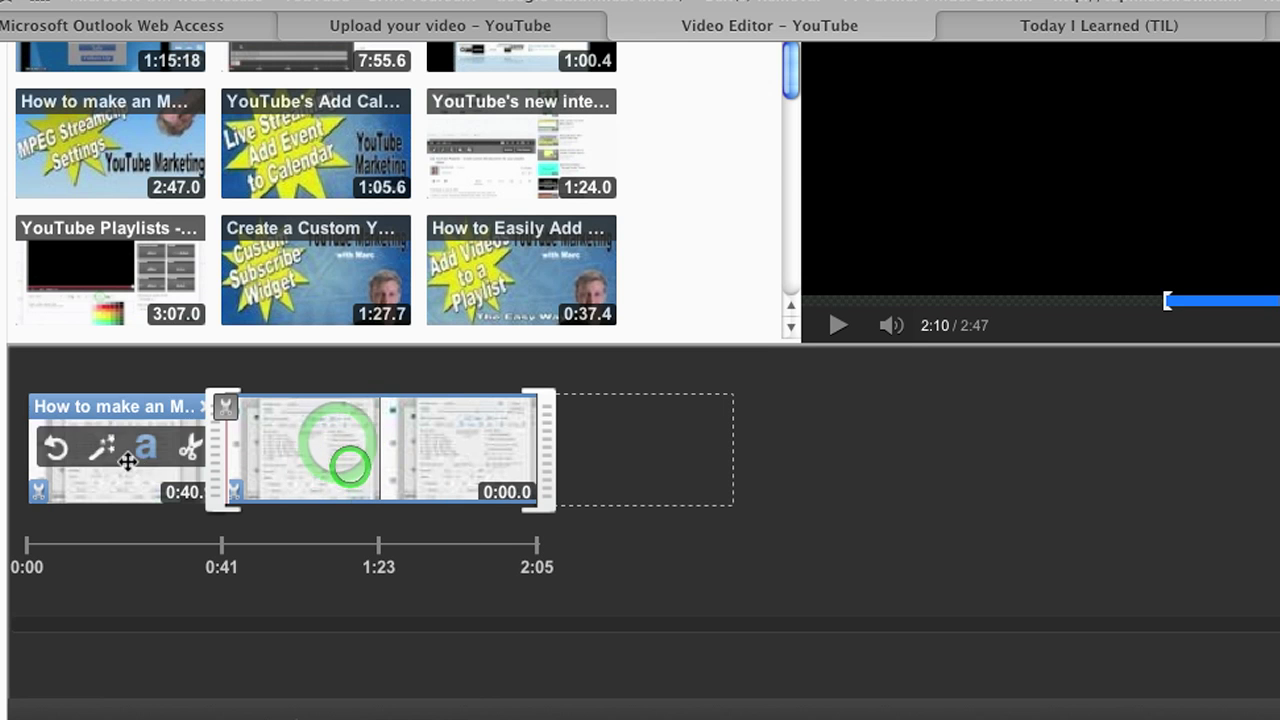
click(409, 460)
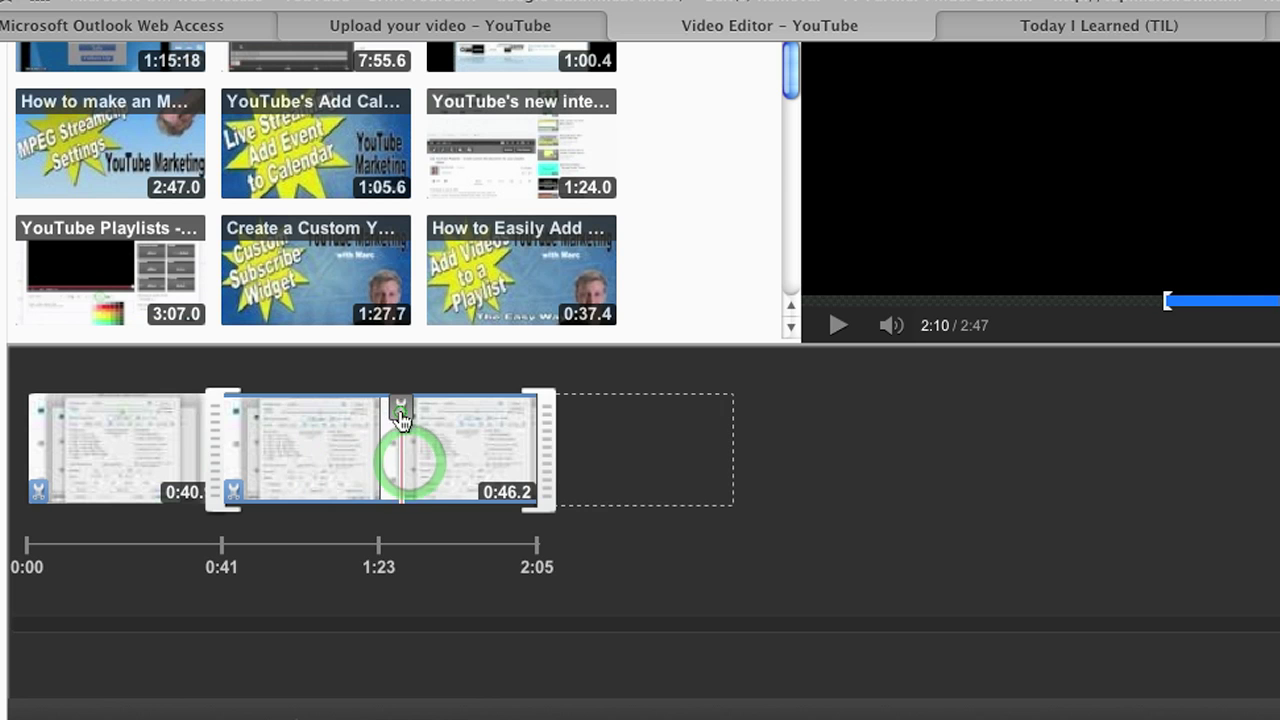
click(400, 414)
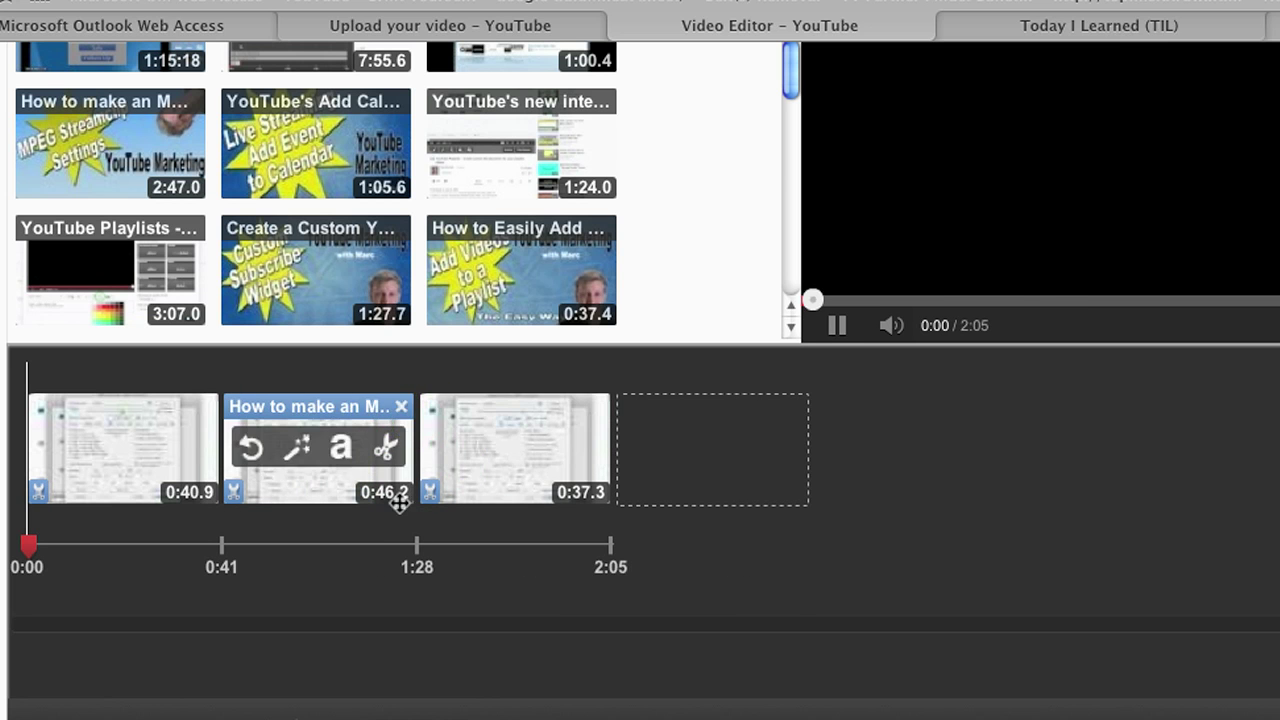
Trim the third clip on the timeline at both ends to a length of 0:19.3
drag(507, 482, 447, 503)
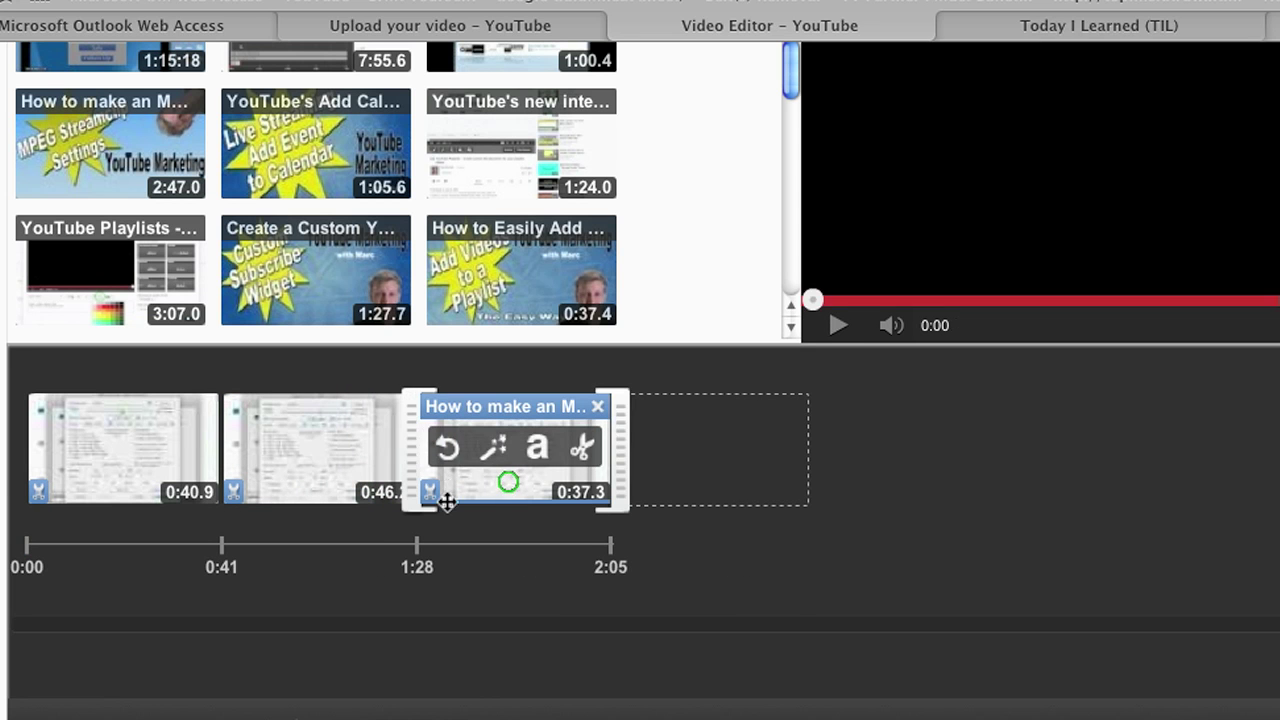
drag(409, 449, 470, 458)
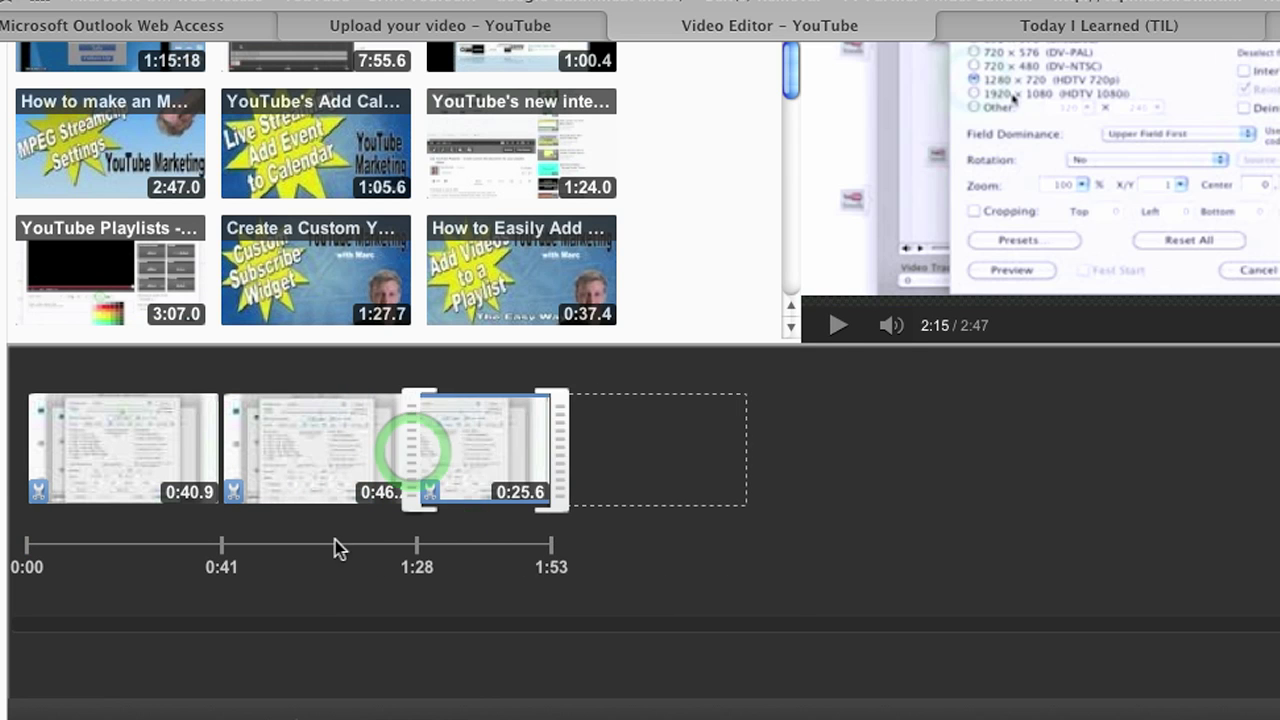
drag(558, 447, 527, 448)
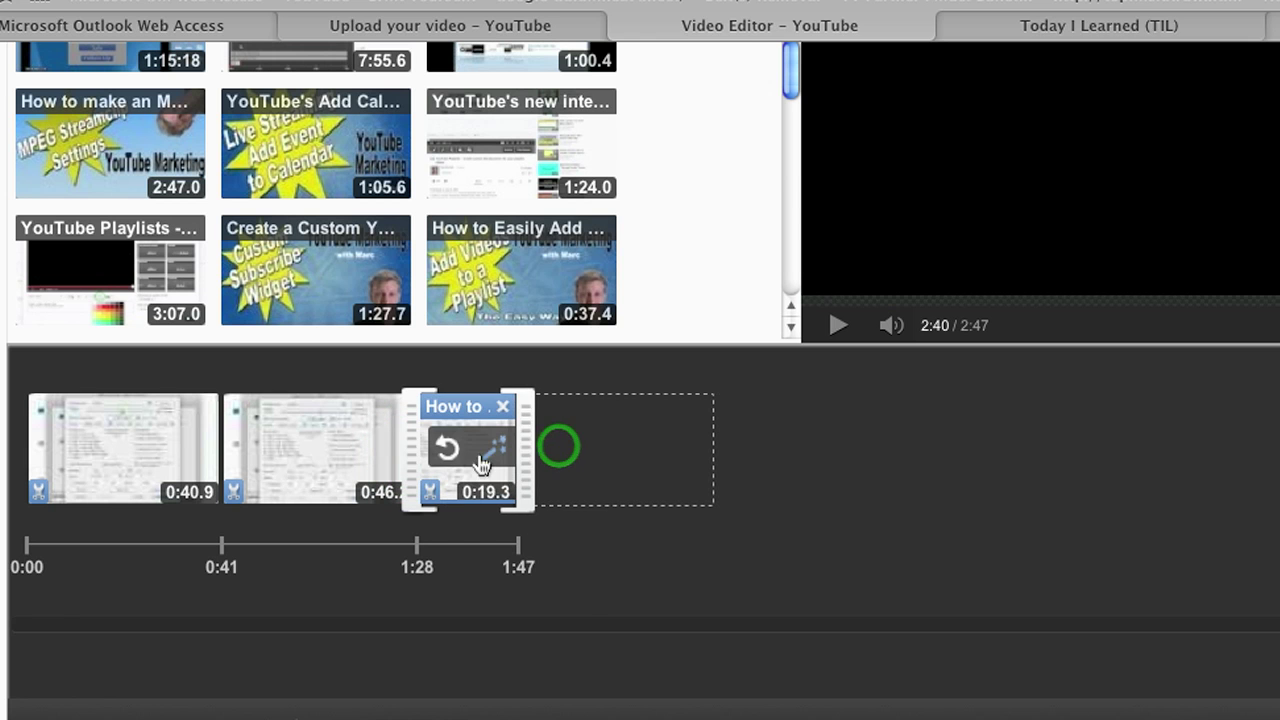
Delete the third clip from the timeline
click(502, 406)
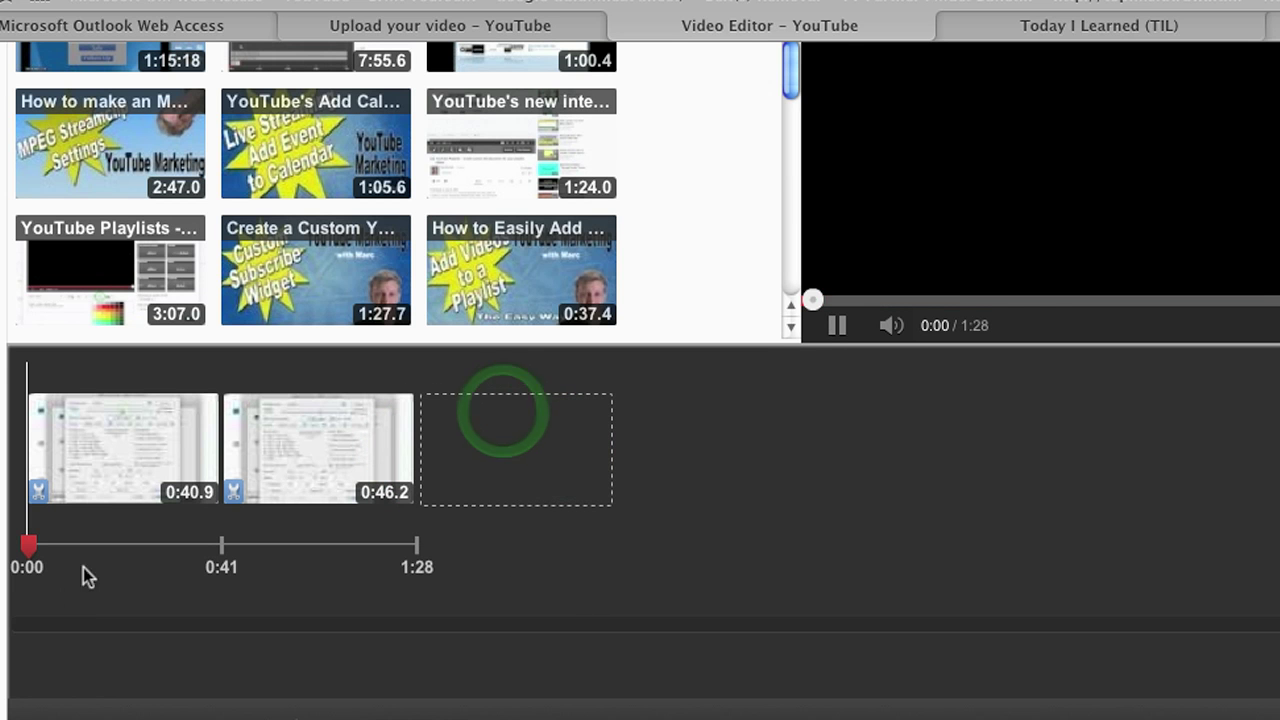
mouse_move(300, 455)
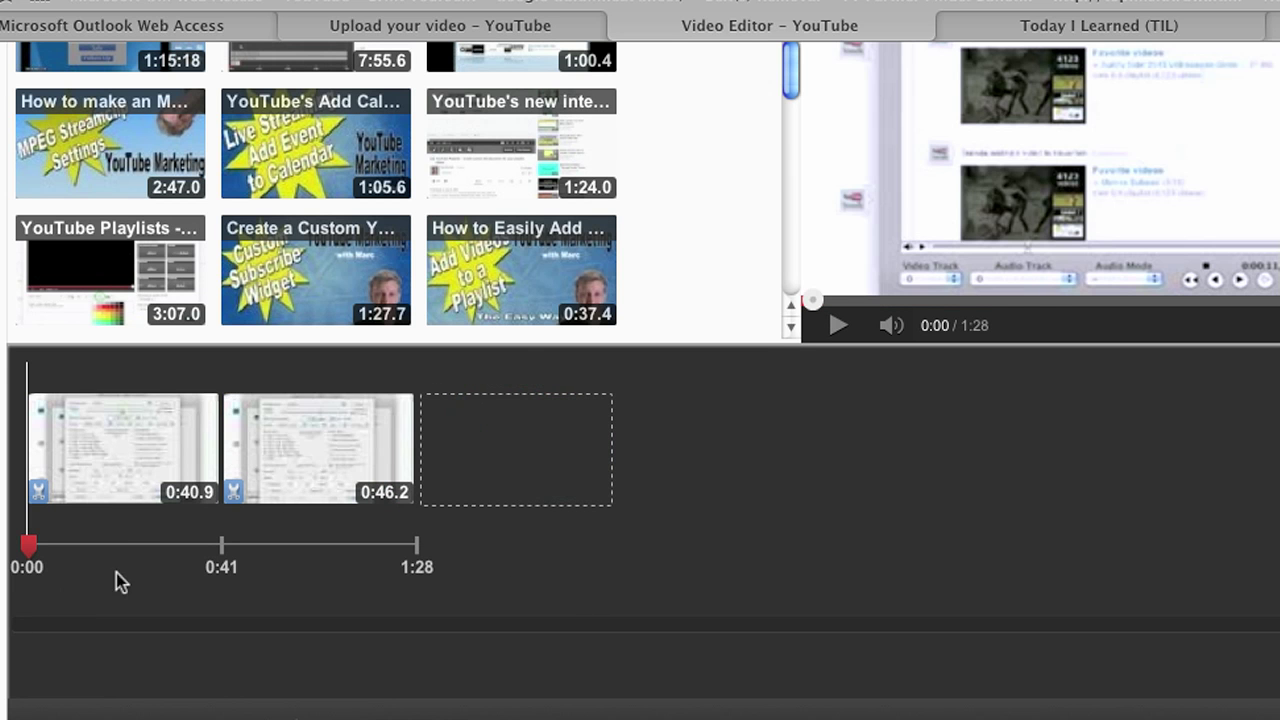
Open the text settings of the first timeline clip and pause its preview at 0:02
mouse_move(68, 457)
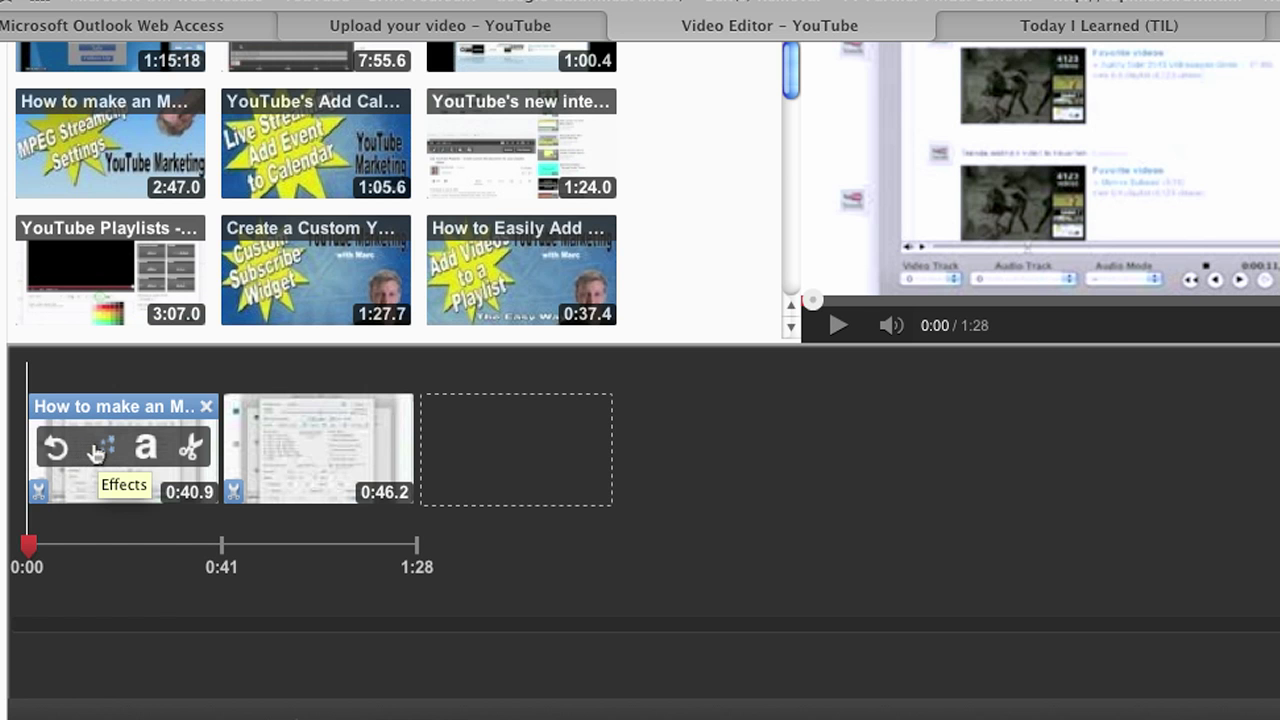
click(147, 455)
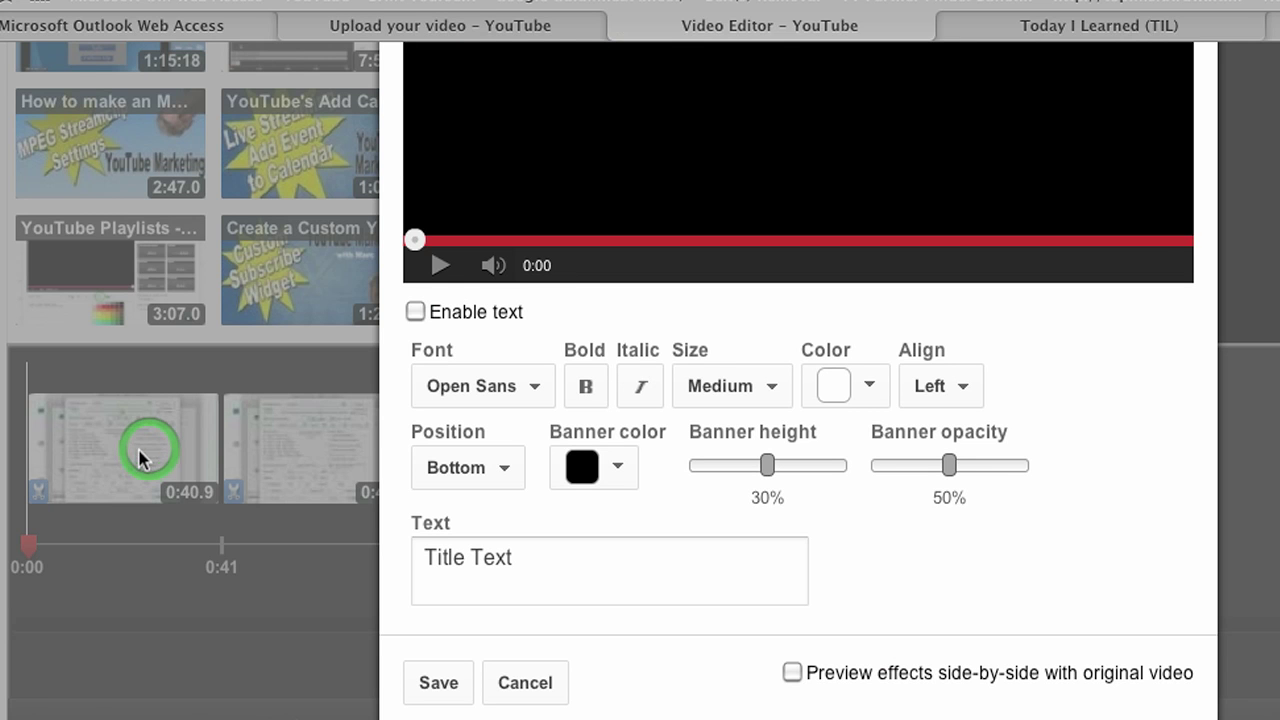
scroll(437, 600, up, 4)
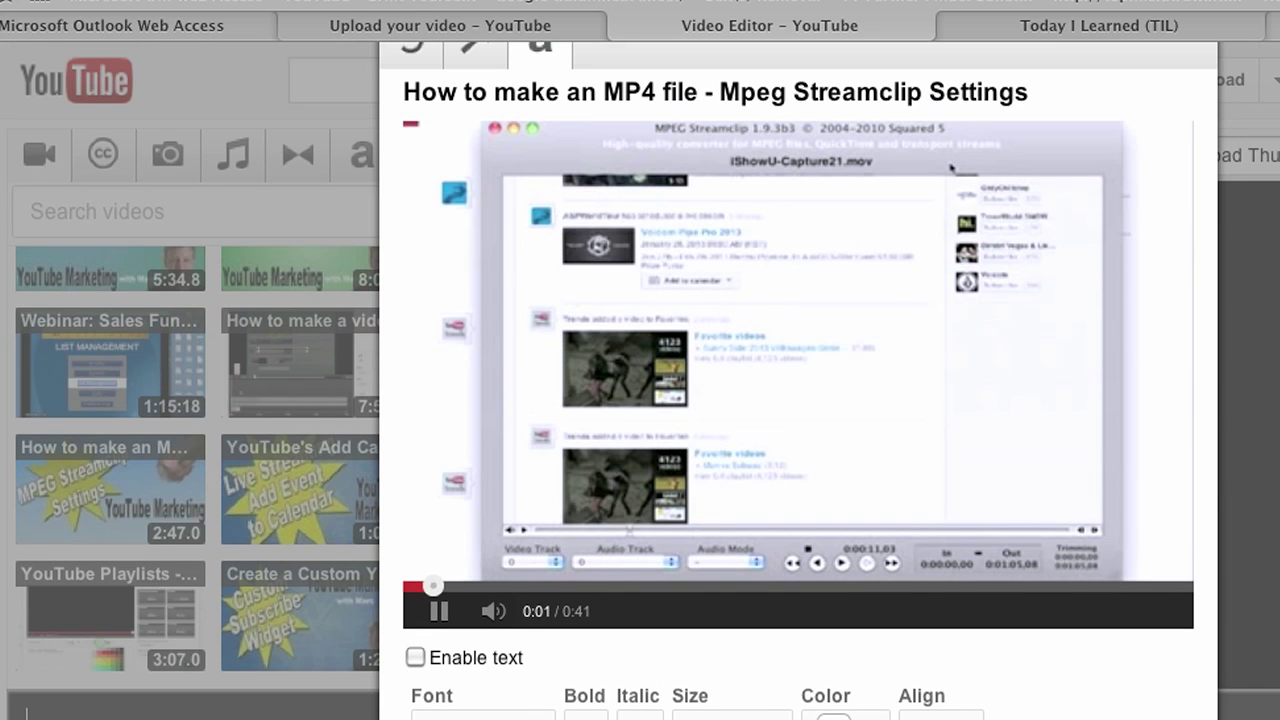
click(437, 612)
scroll(437, 600, down, 1)
scroll(437, 600, down, 1)
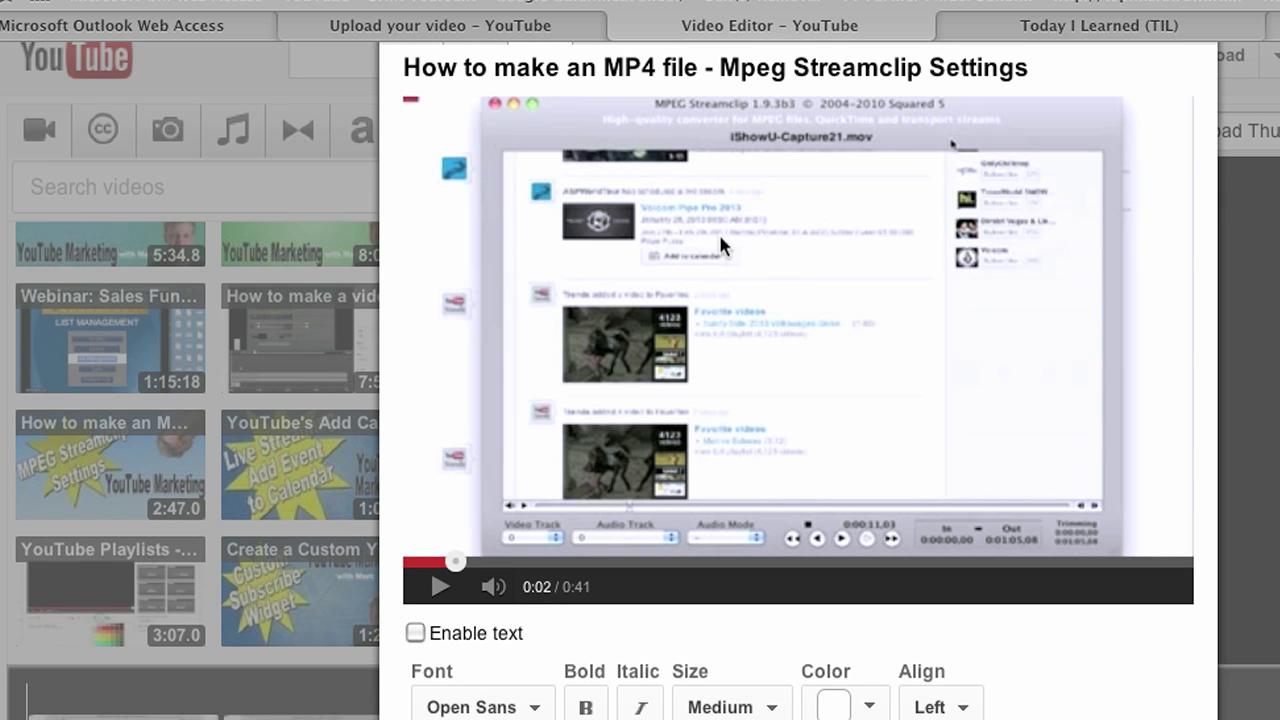
Enable the text overlay on the first clip and pause its preview at 0:01
scroll(849, 314, down, 1)
scroll(640, 400, down, 5)
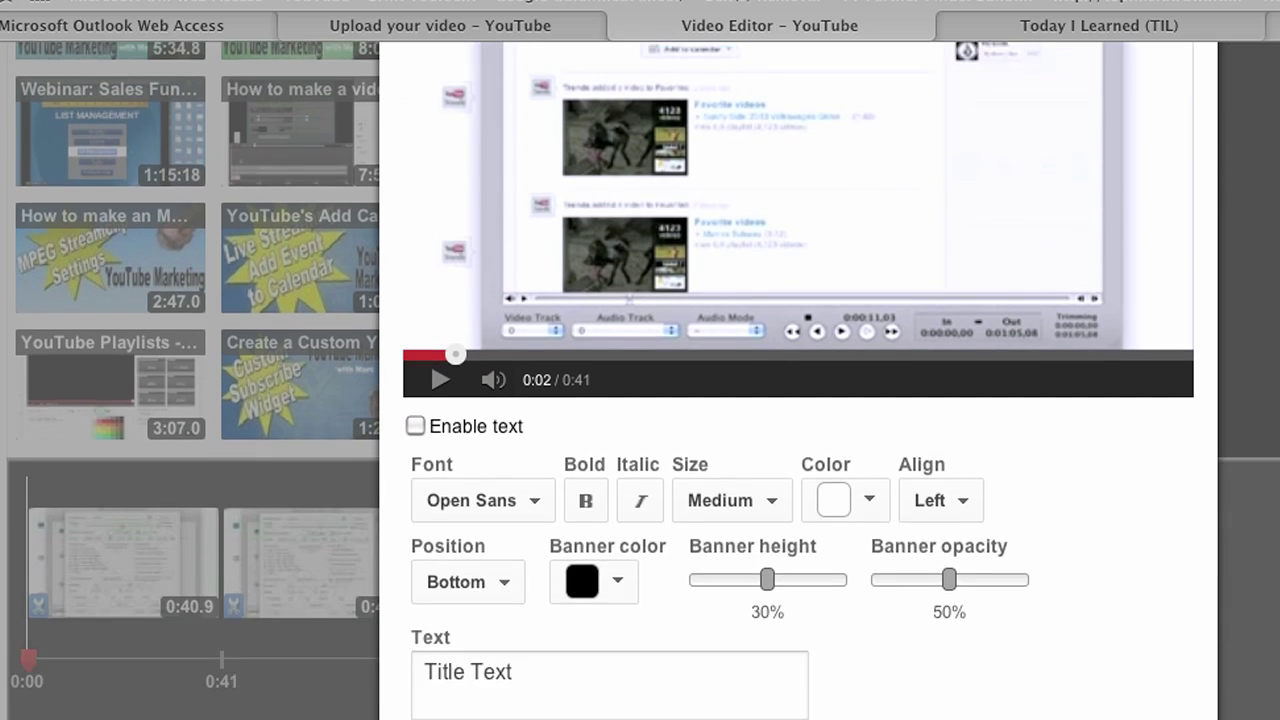
click(415, 392)
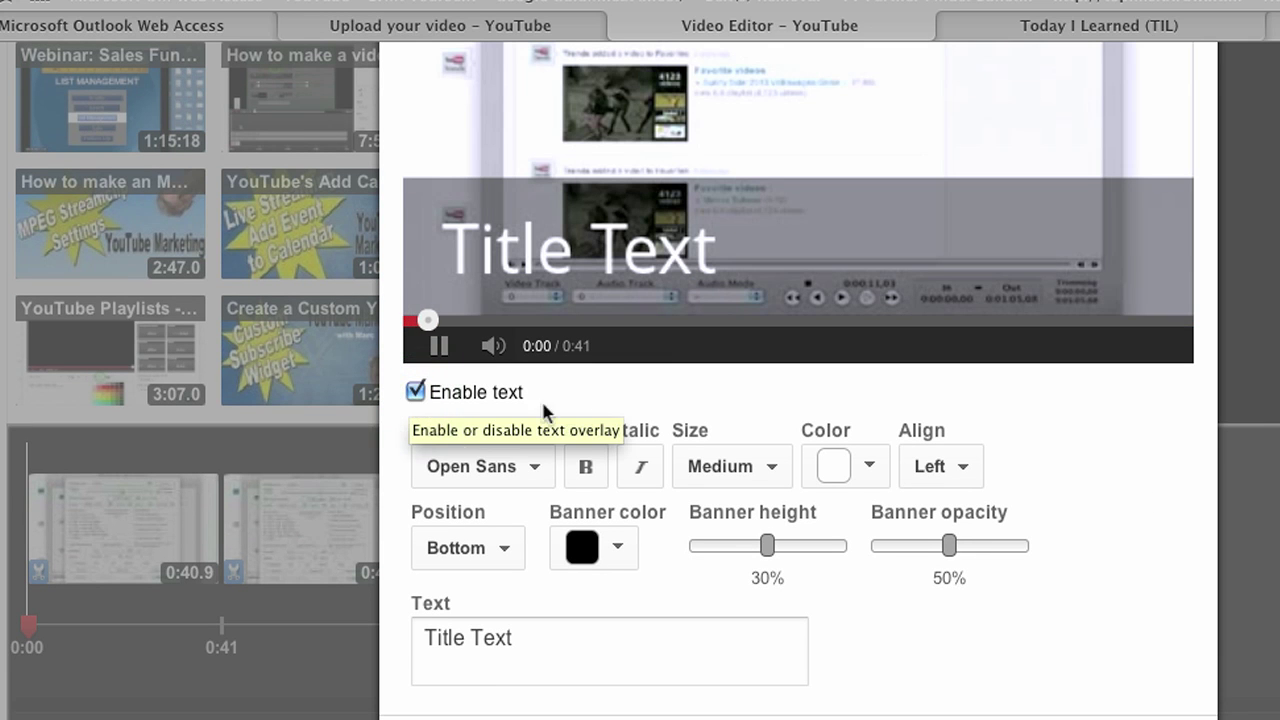
click(439, 346)
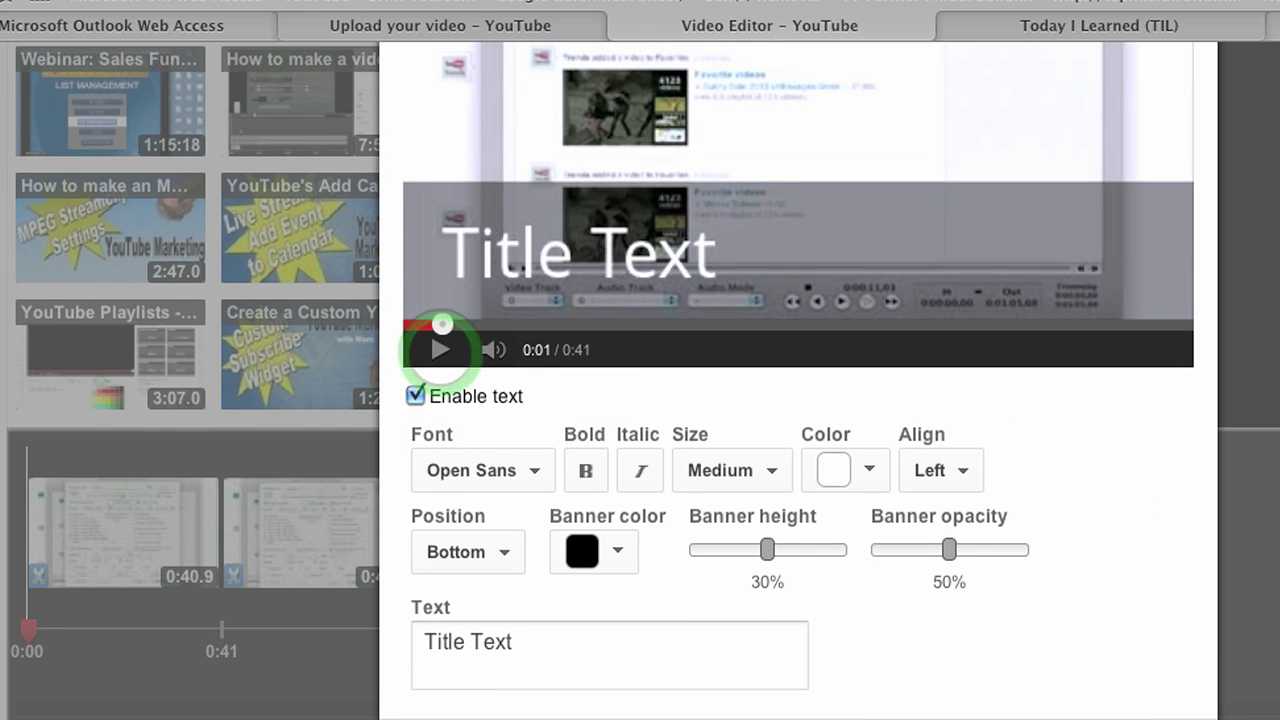
scroll(437, 365, up, 5)
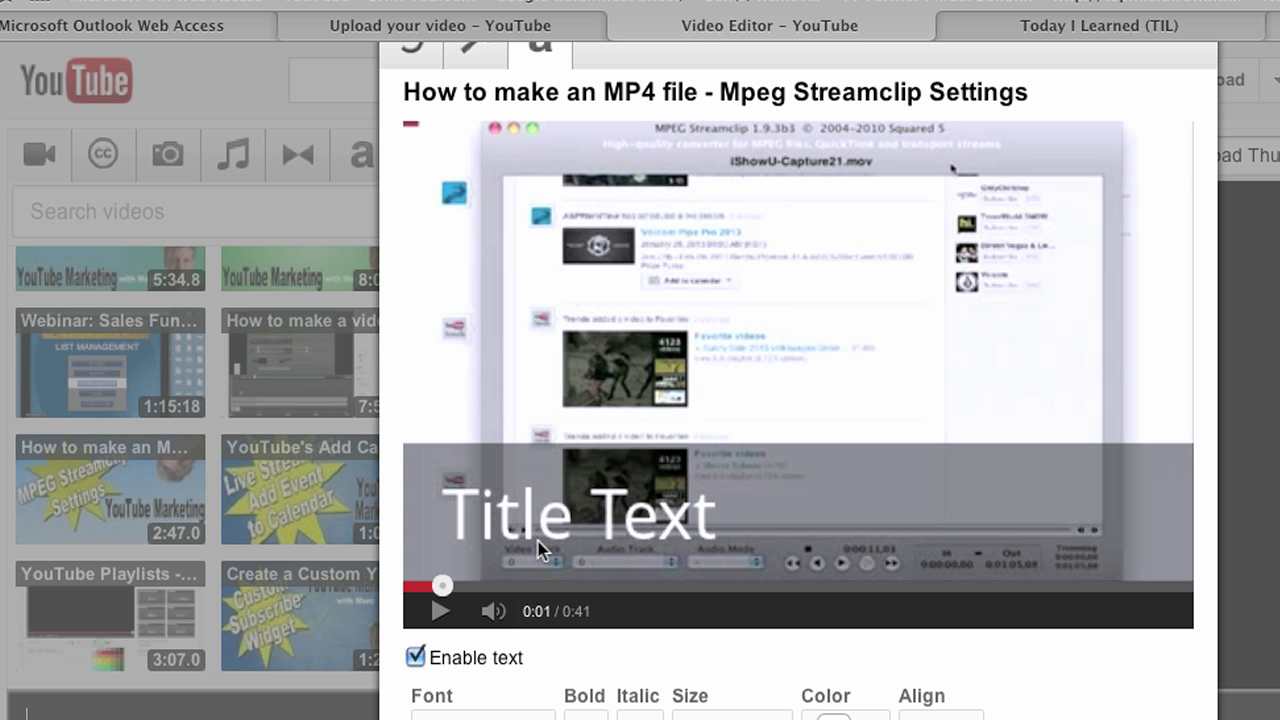
click(575, 519)
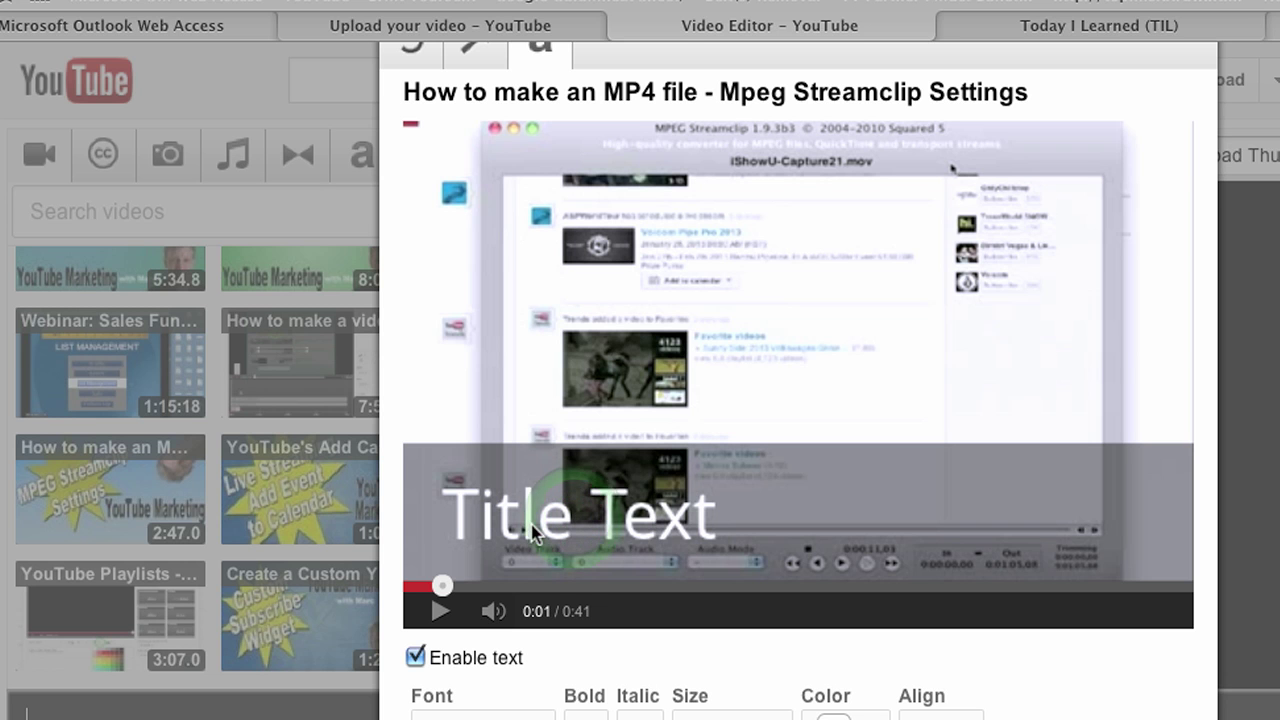
Set the title text's font to Economica and make it bold, pausing the preview after each change
scroll(498, 458, down, 5)
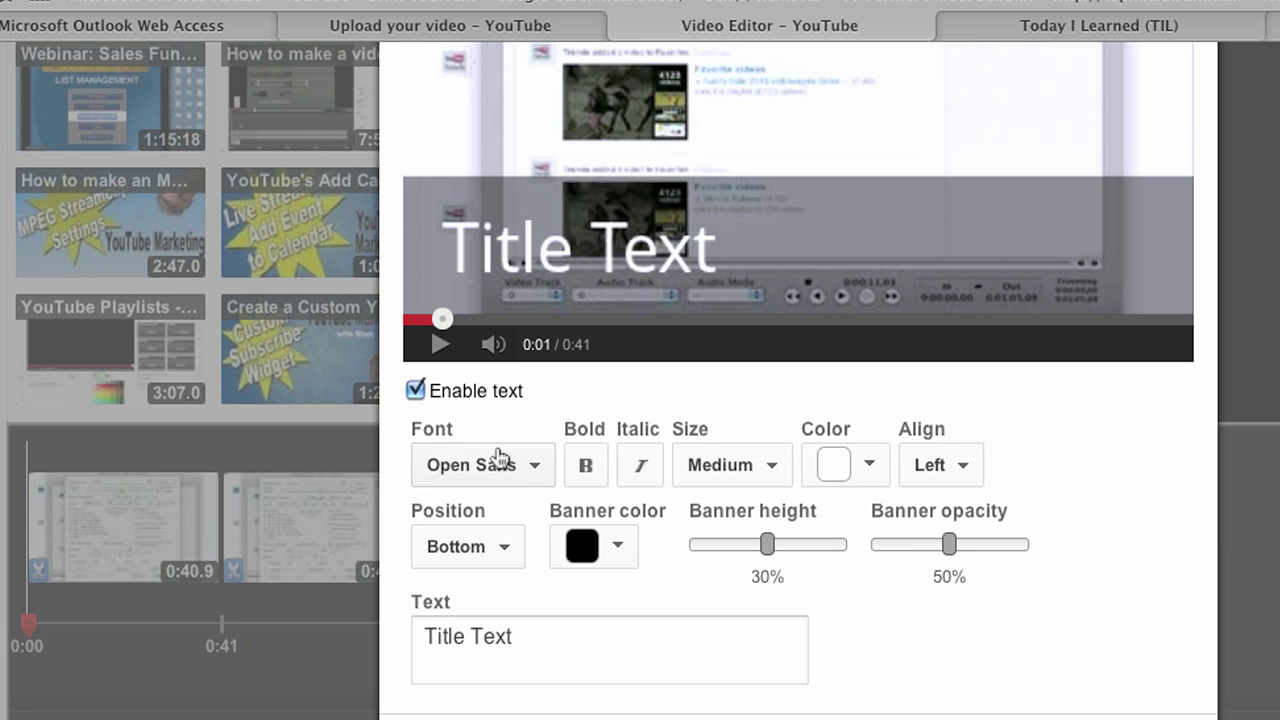
click(535, 464)
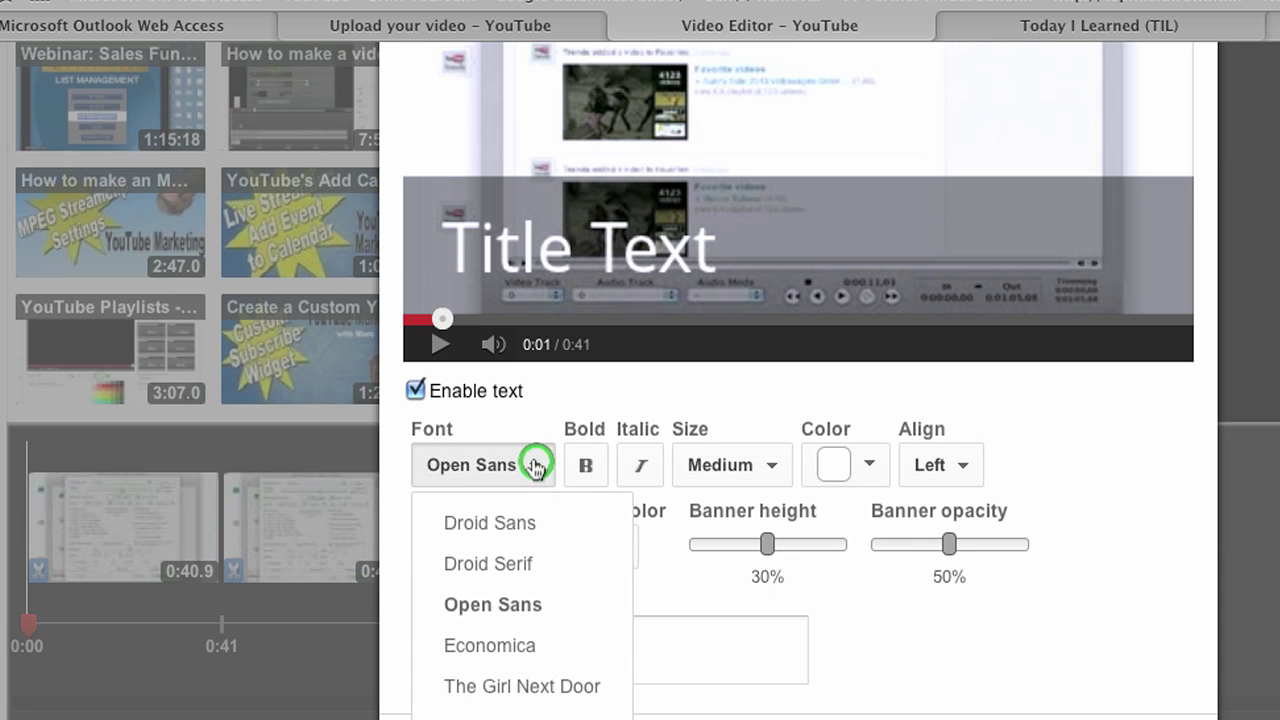
click(490, 646)
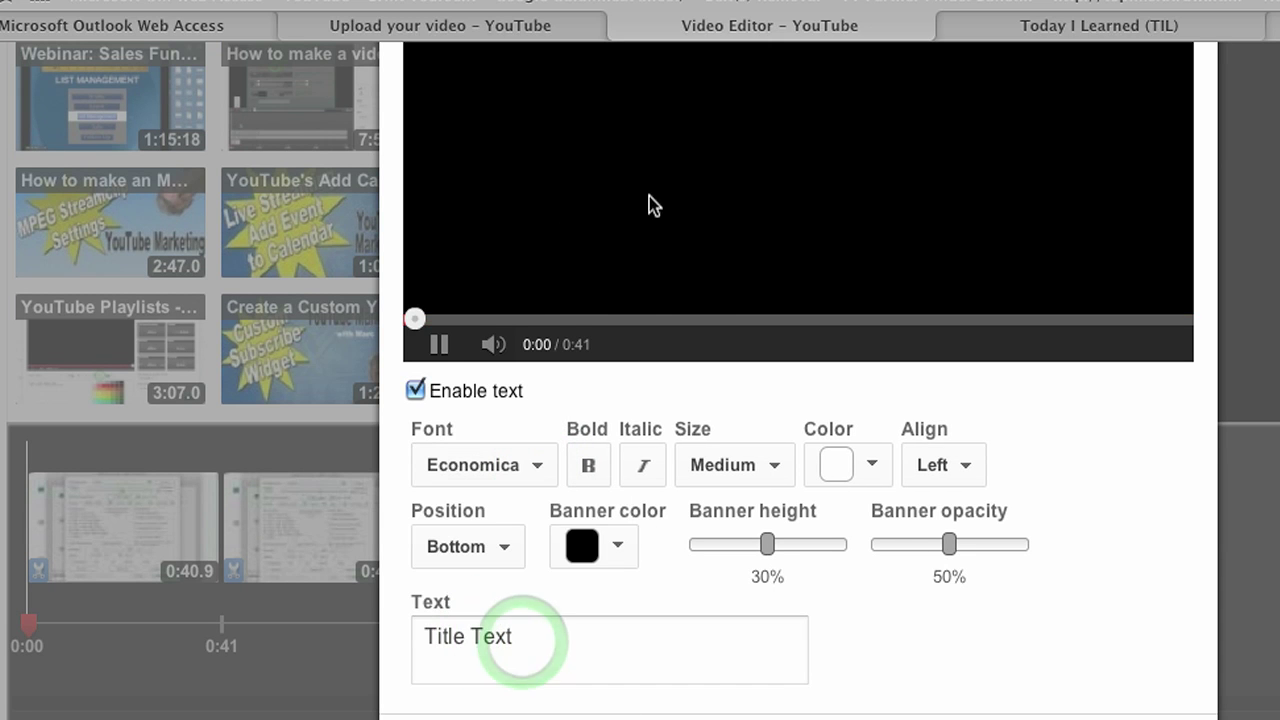
click(438, 344)
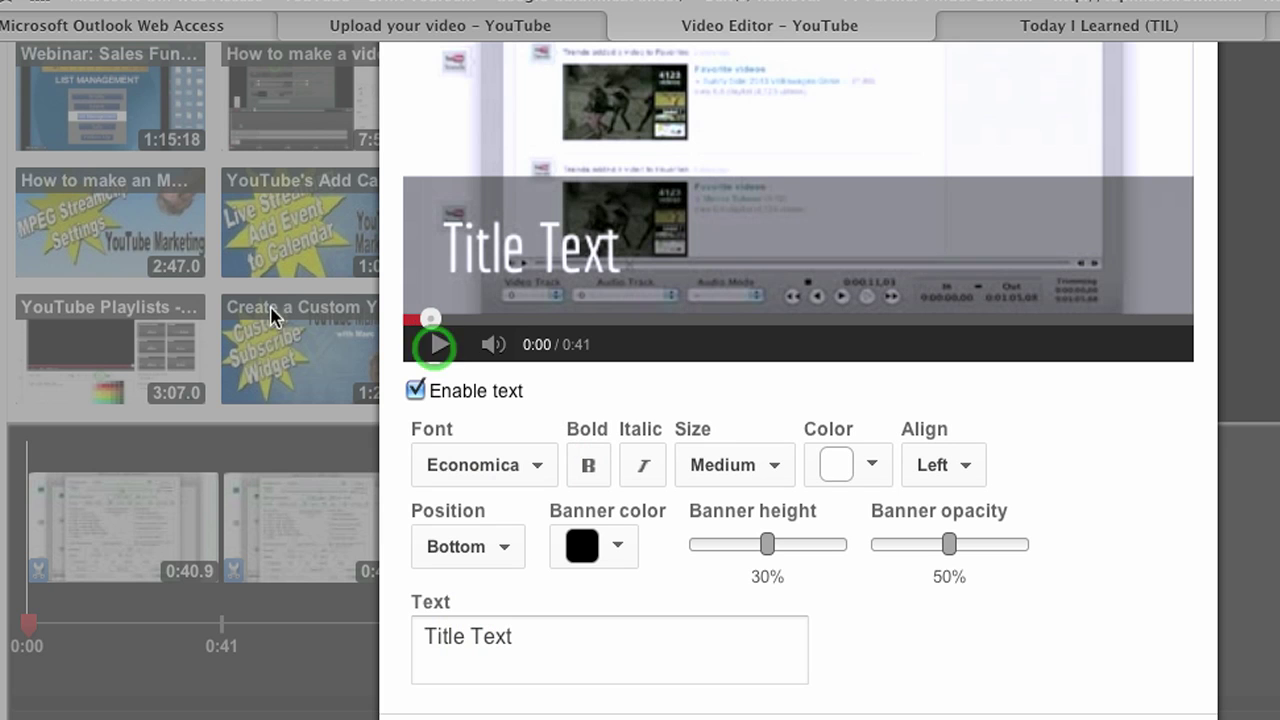
click(585, 466)
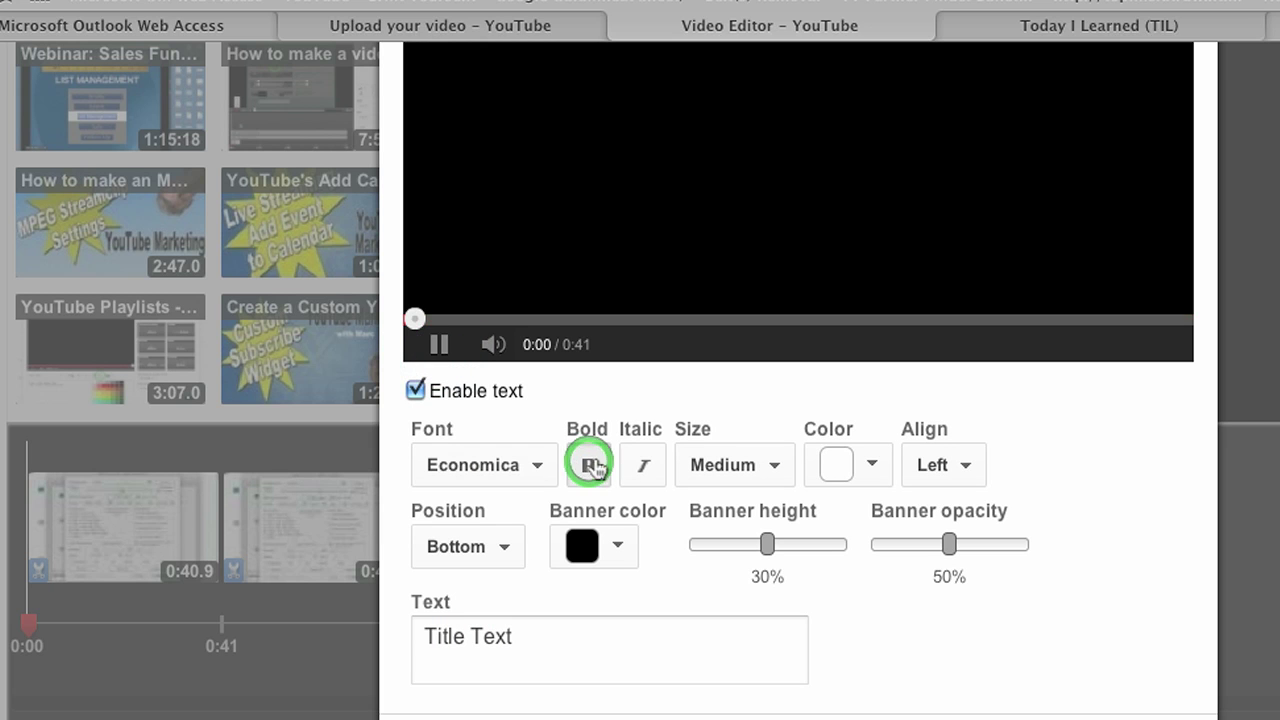
click(440, 345)
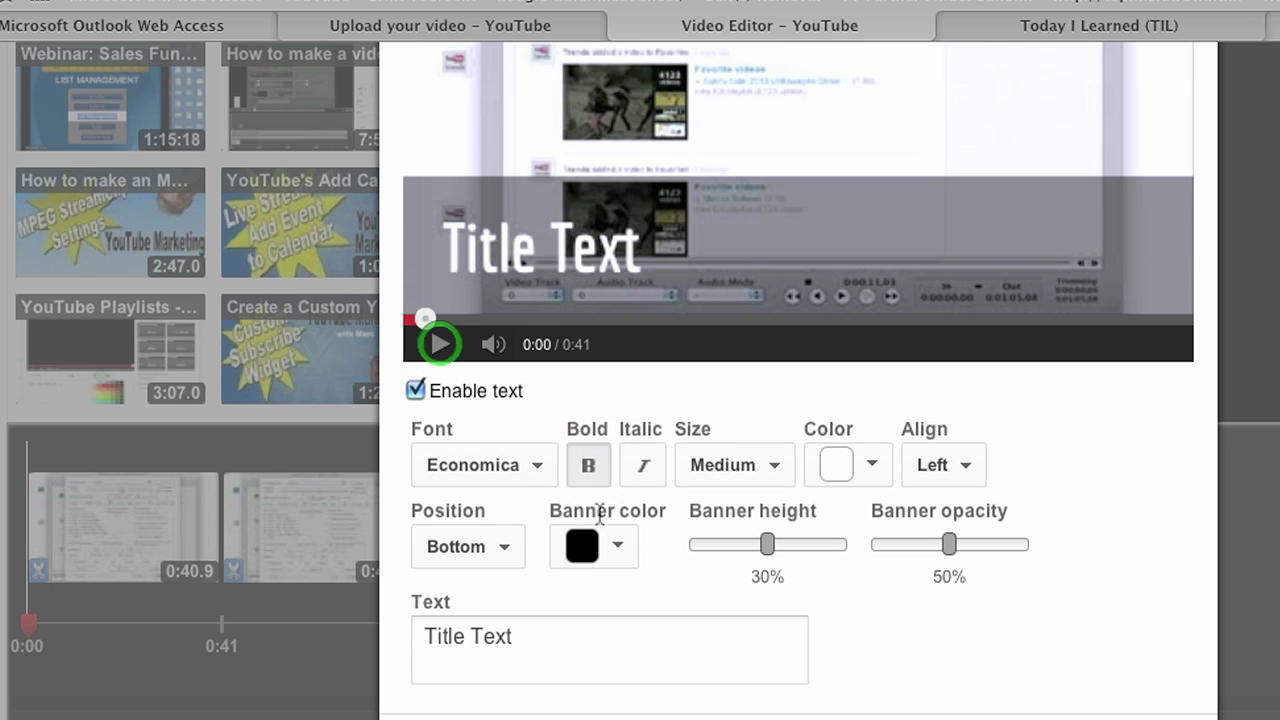
Set the title text's size to Large and pause the preview at 0:01
click(775, 466)
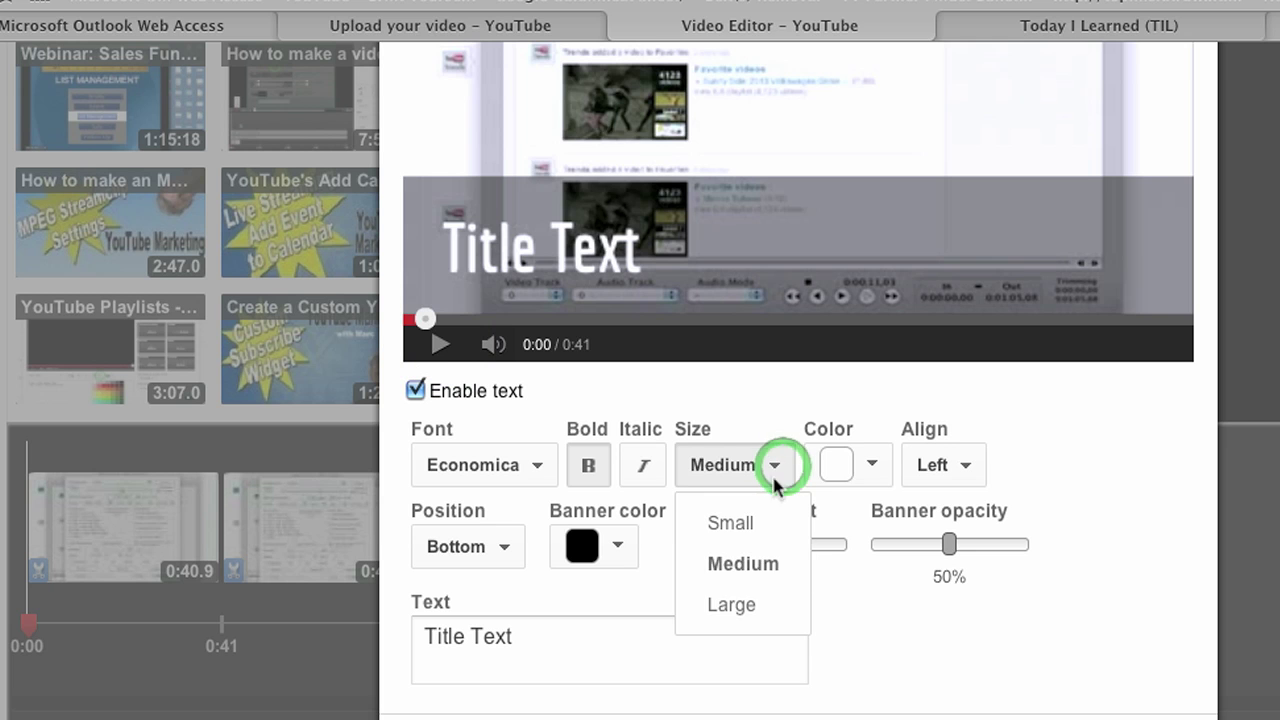
click(735, 606)
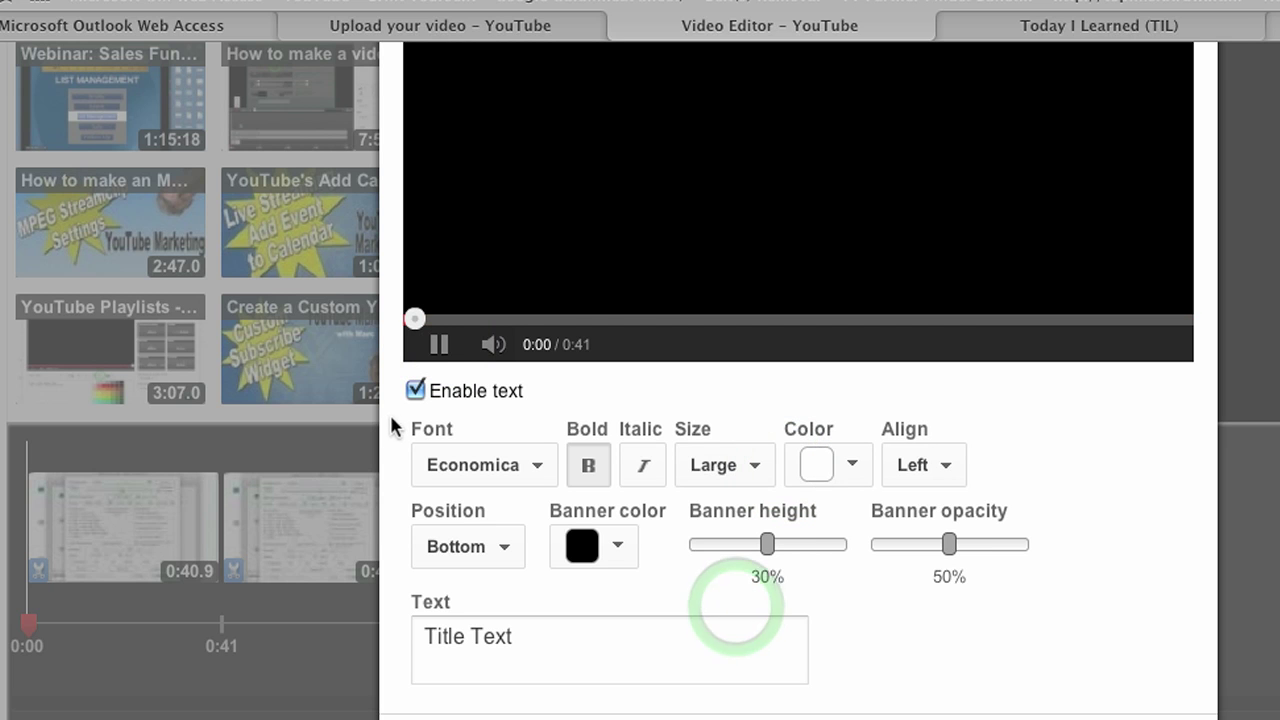
click(438, 344)
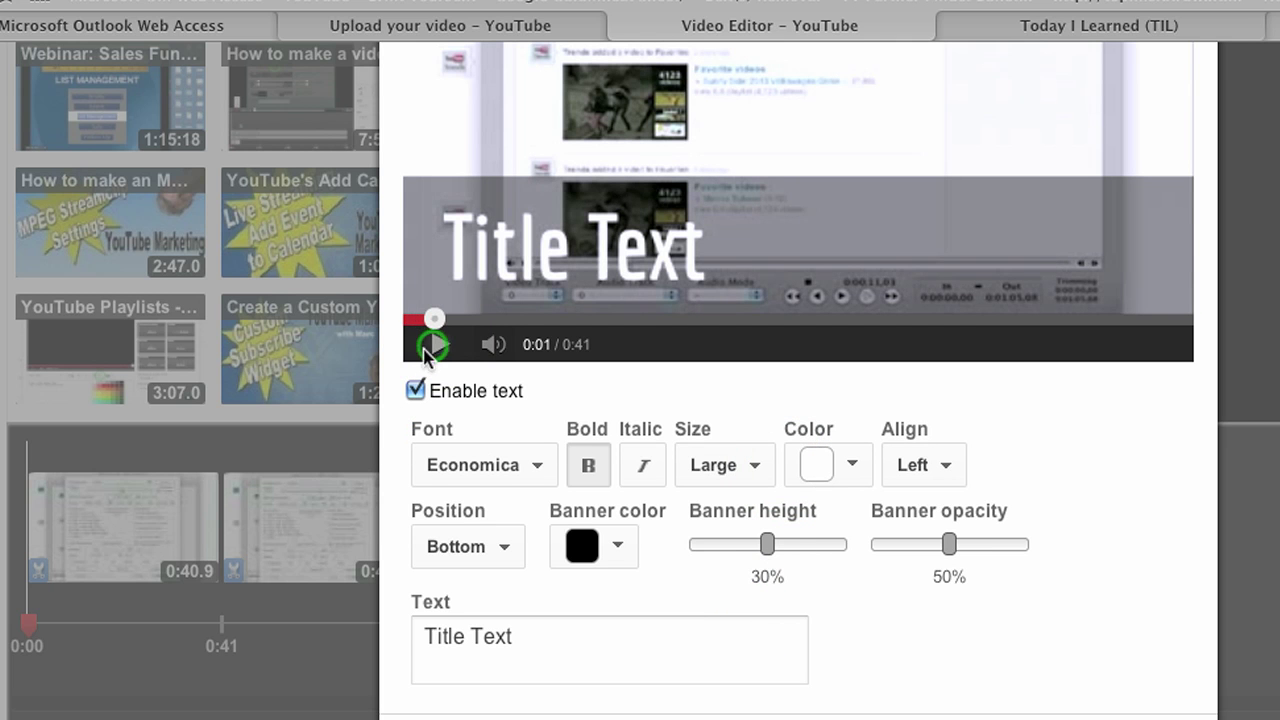
scroll(900, 480, up, 2)
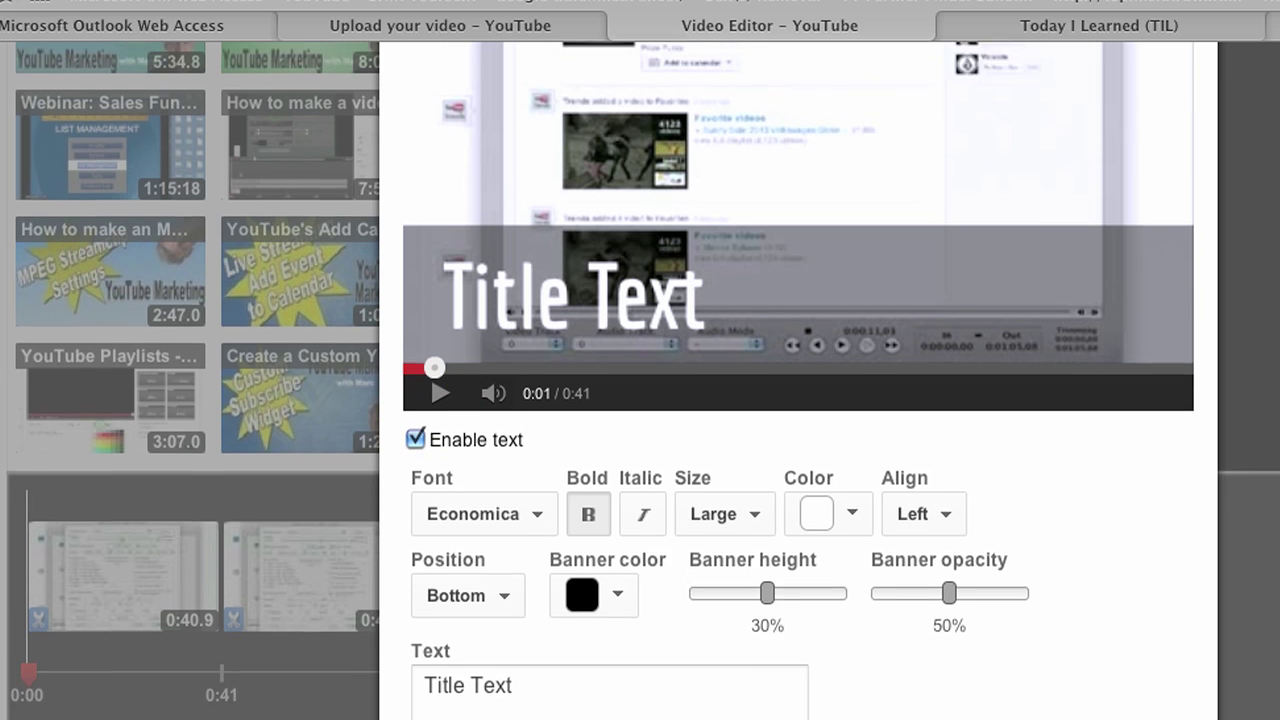
click(757, 537)
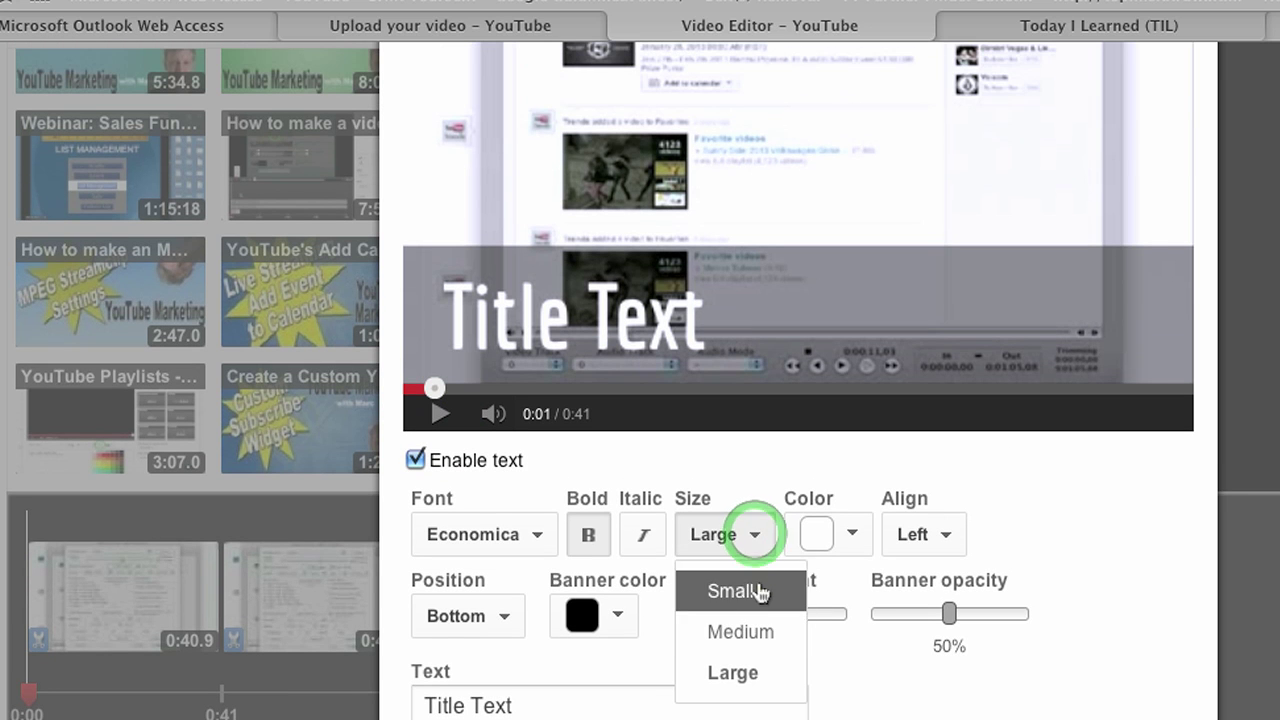
Set the title text's color to bright yellow and its alignment to Center, pausing the preview after each change
click(849, 534)
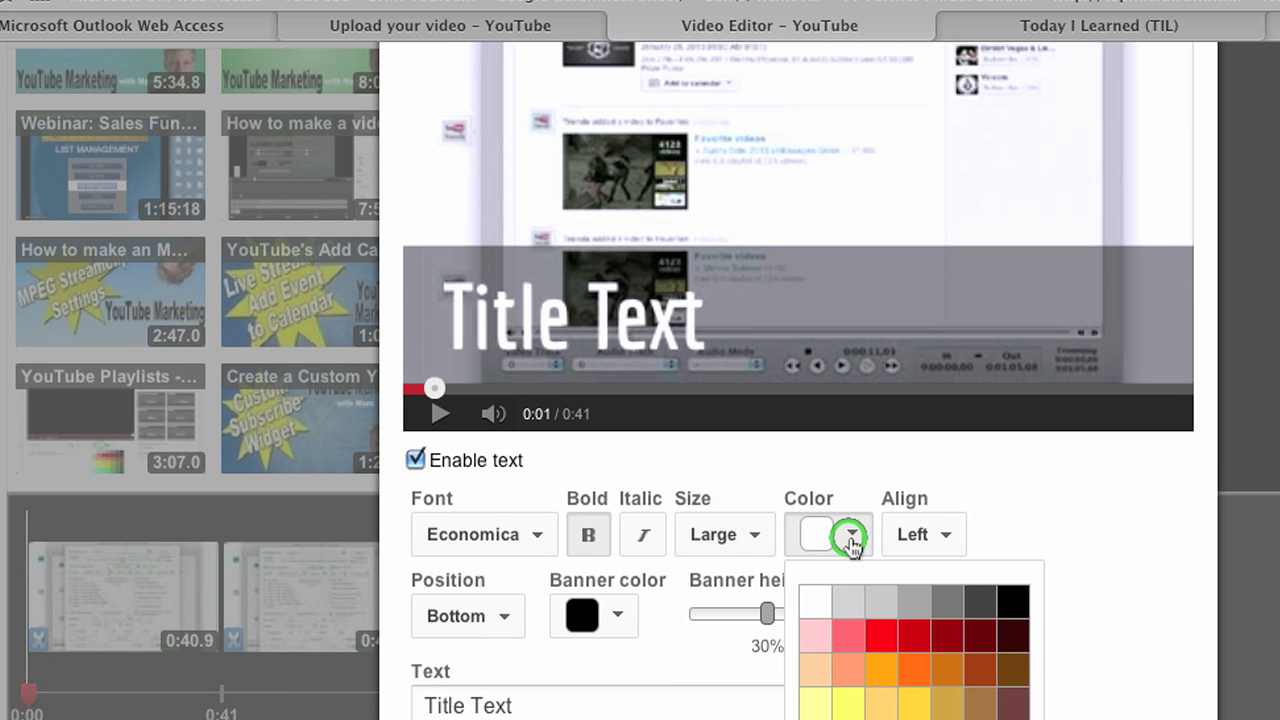
click(850, 708)
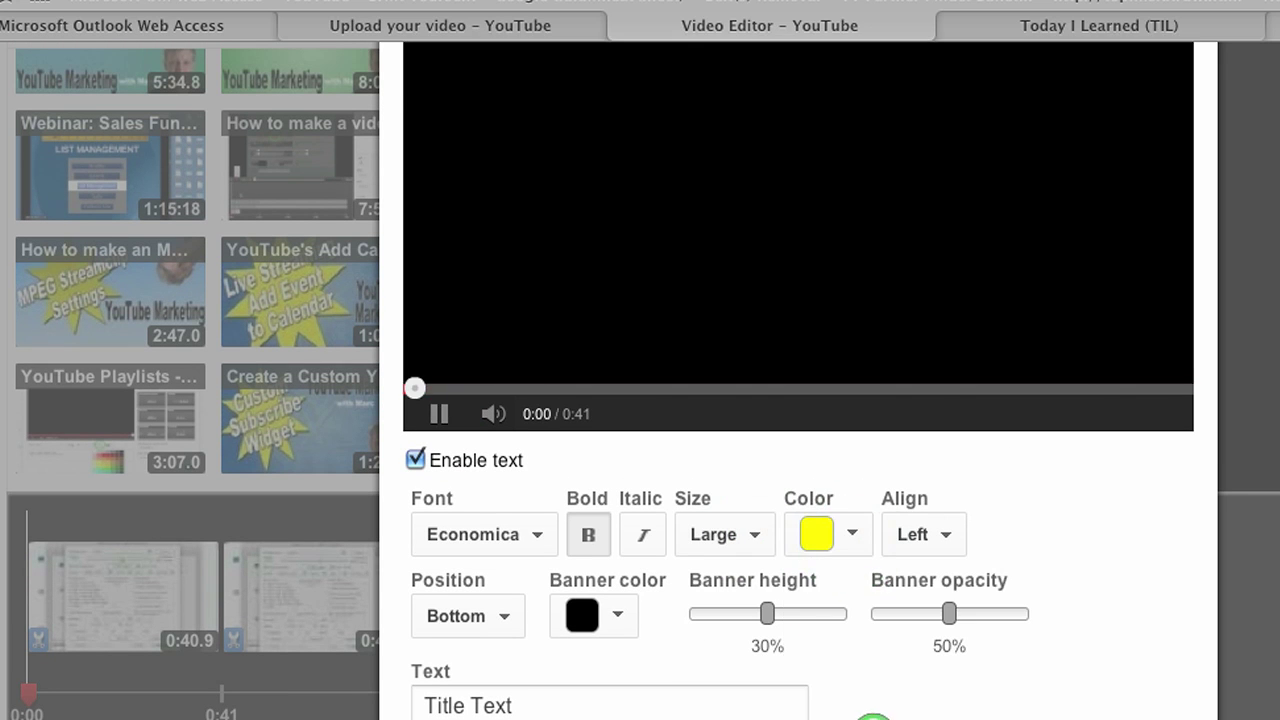
click(420, 414)
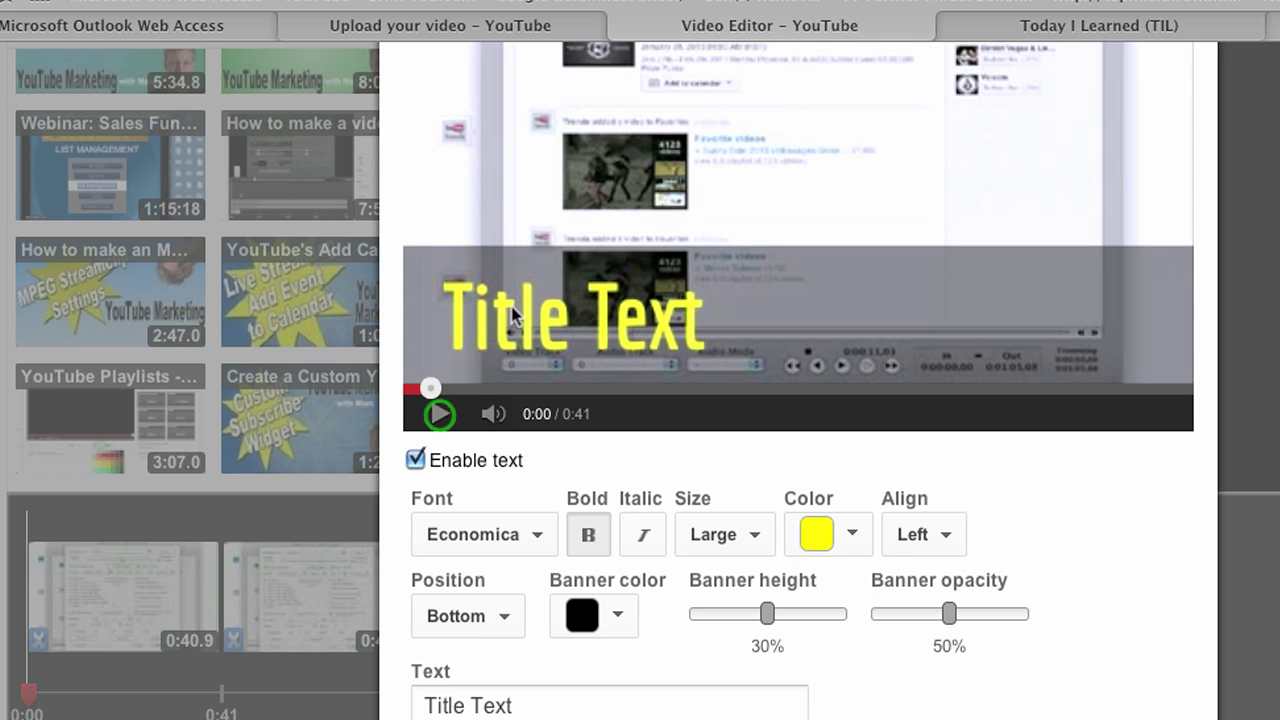
click(945, 534)
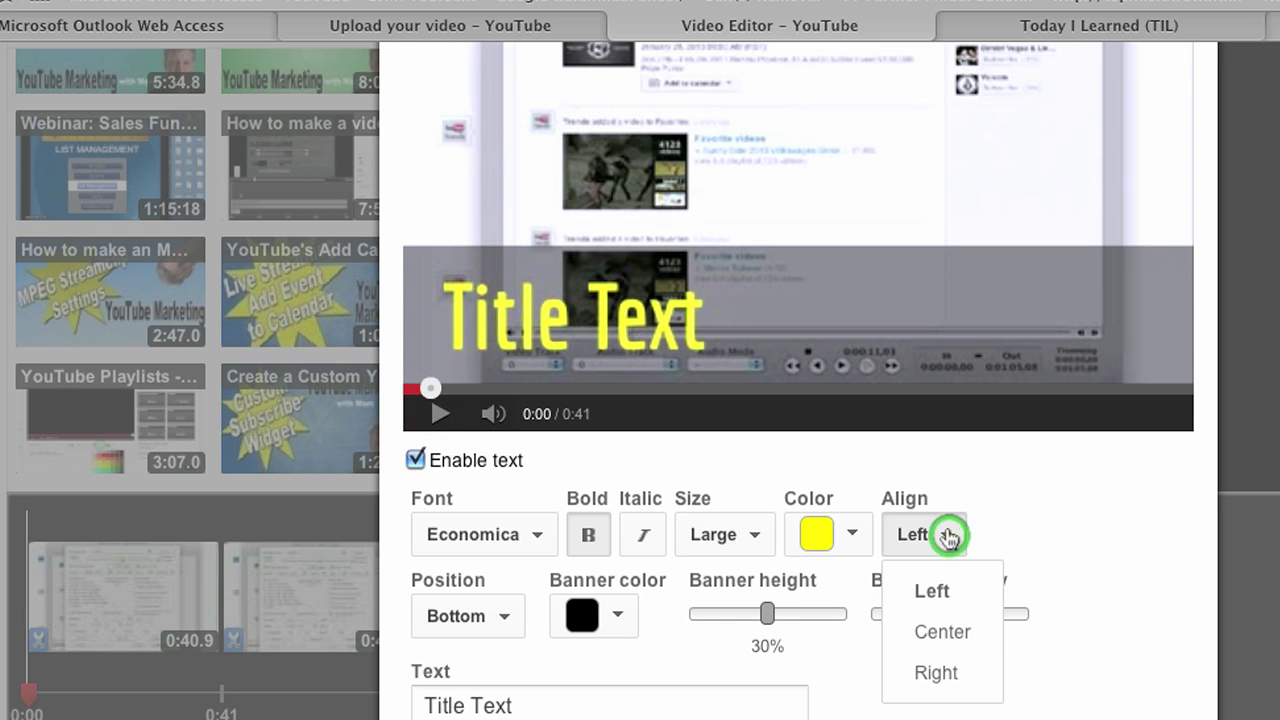
click(957, 632)
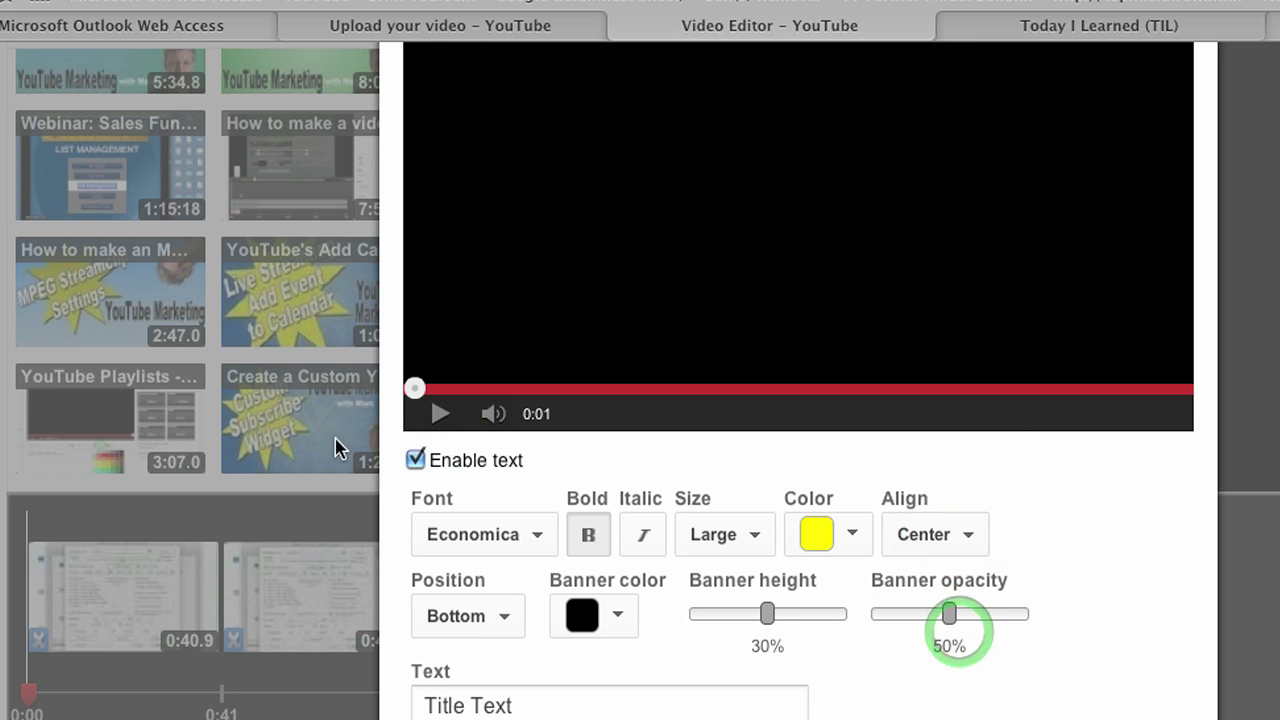
click(438, 414)
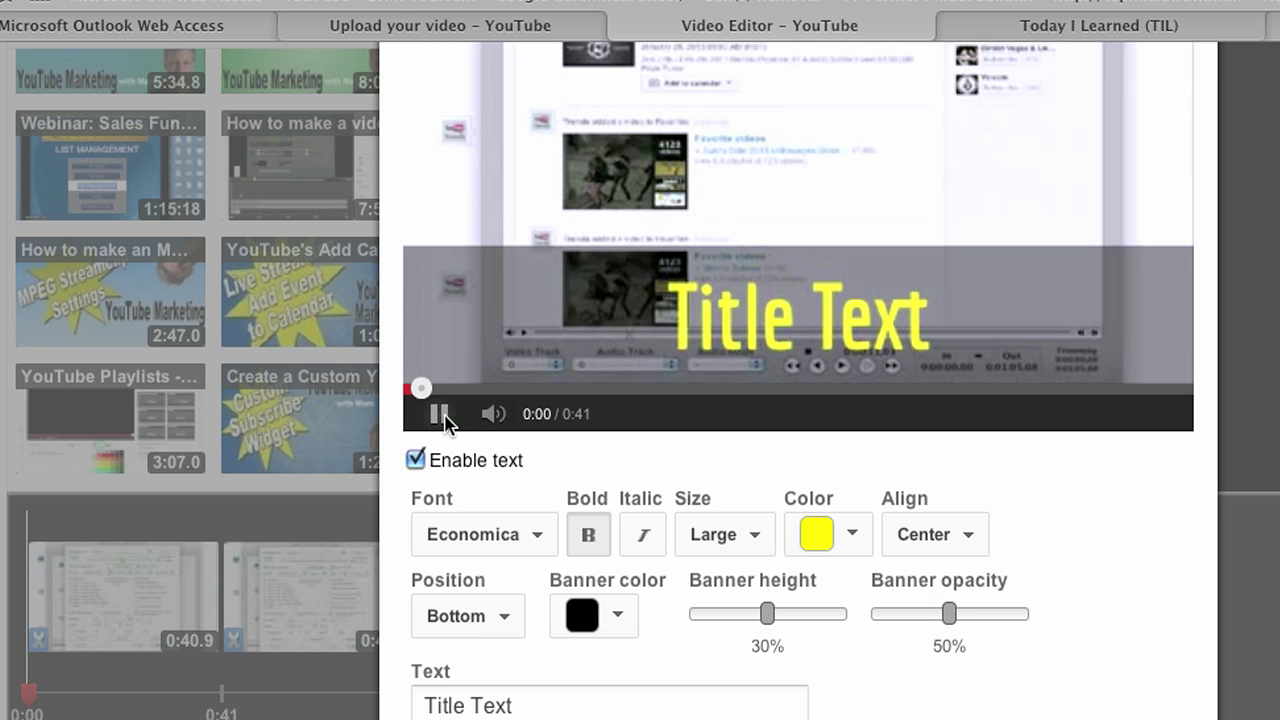
click(439, 414)
Choose Bottom as the title banner's position and pause the preview at 0:02
click(505, 616)
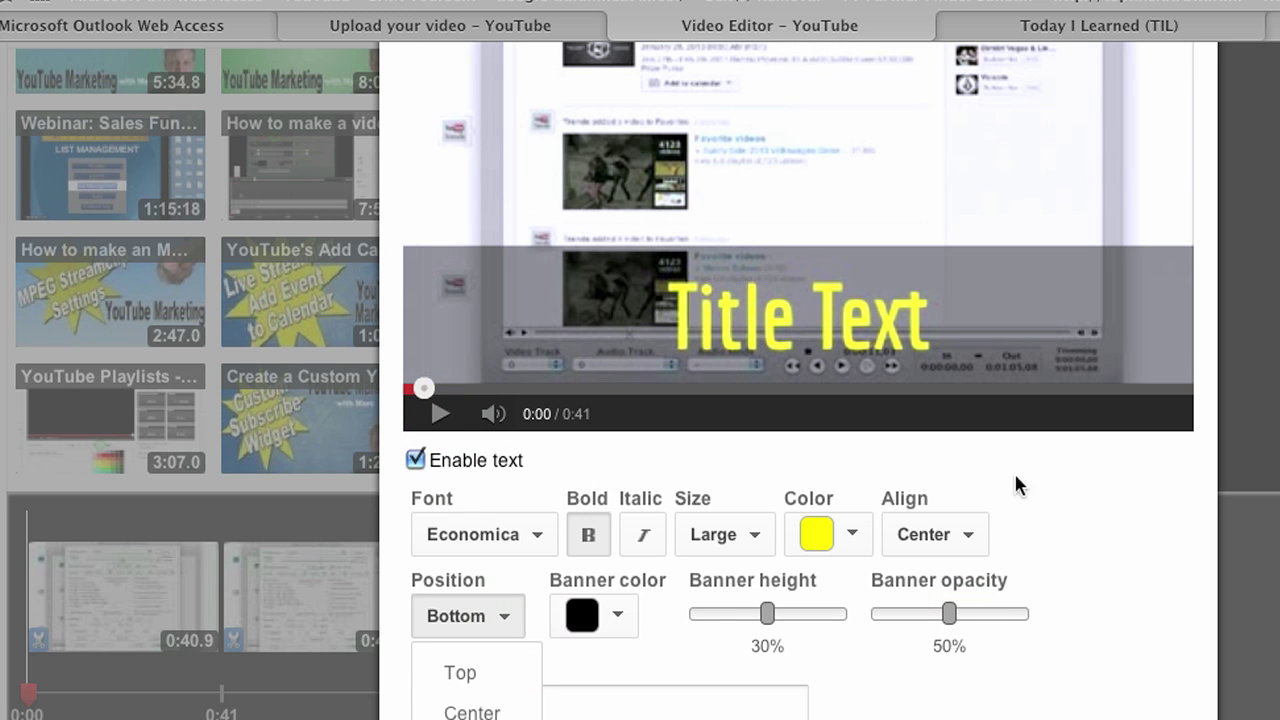
scroll(800, 400, down, 3)
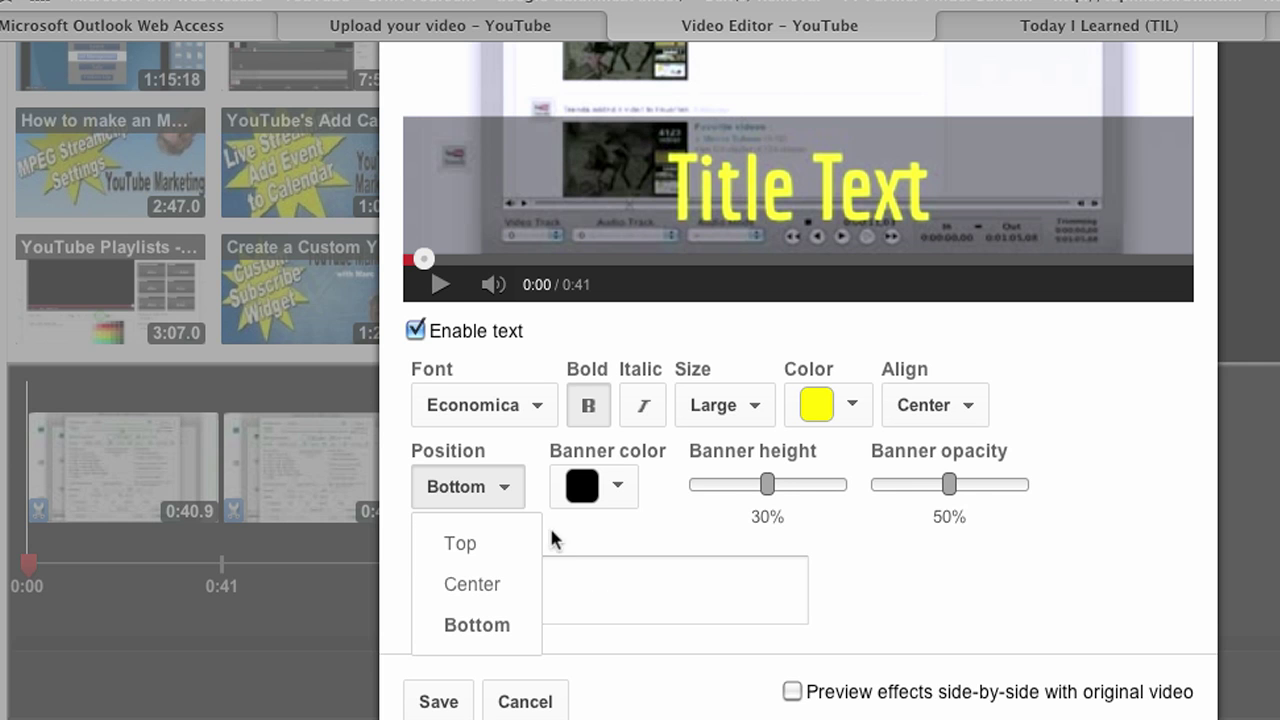
click(450, 625)
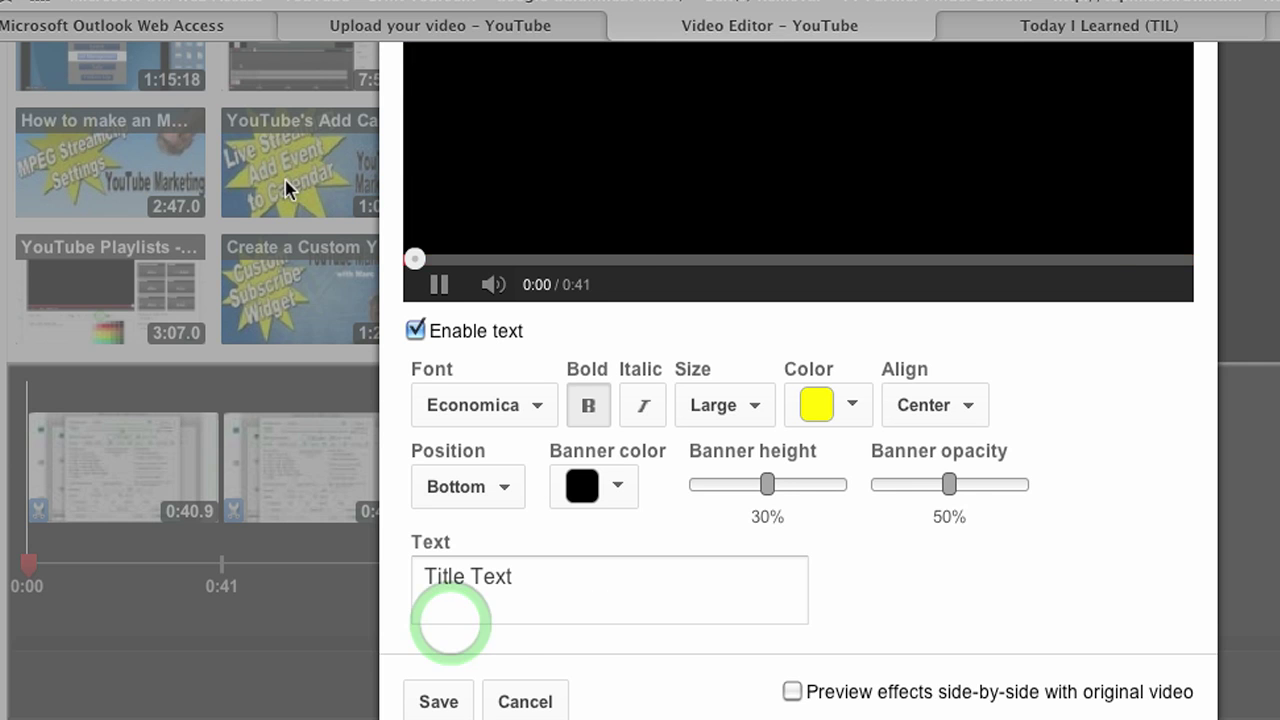
scroll(1093, 322, up, 3)
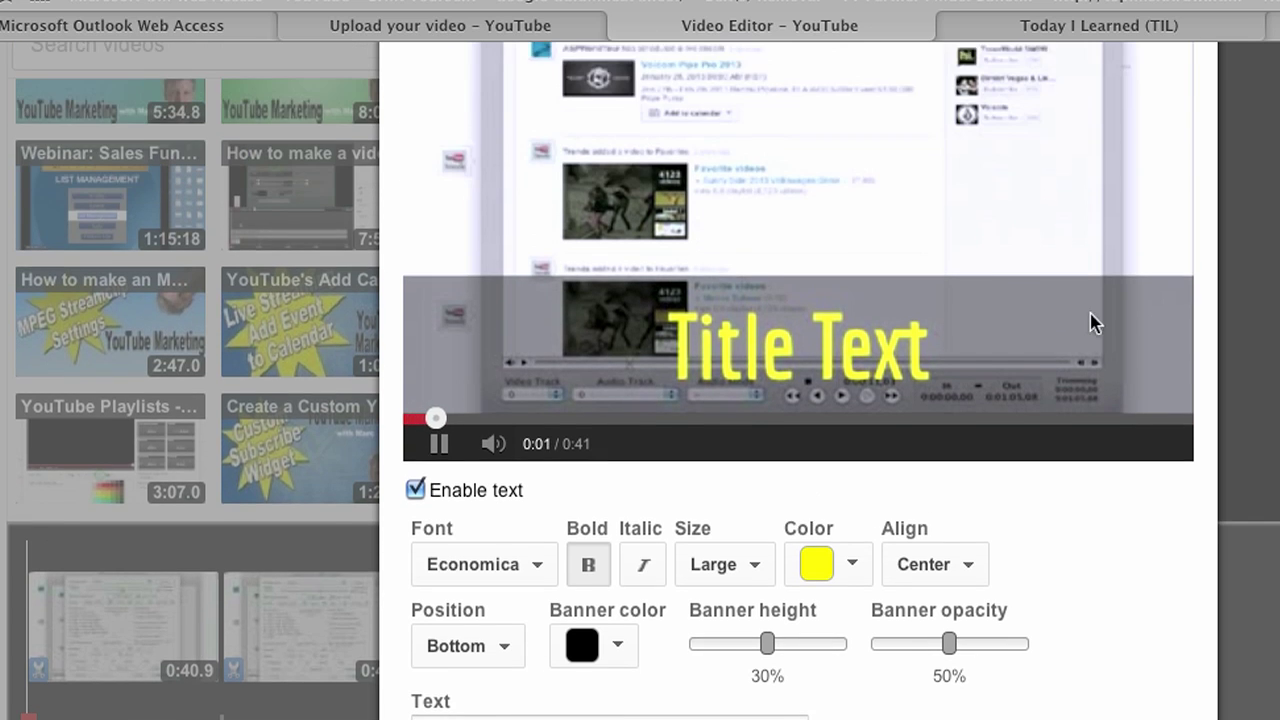
click(439, 443)
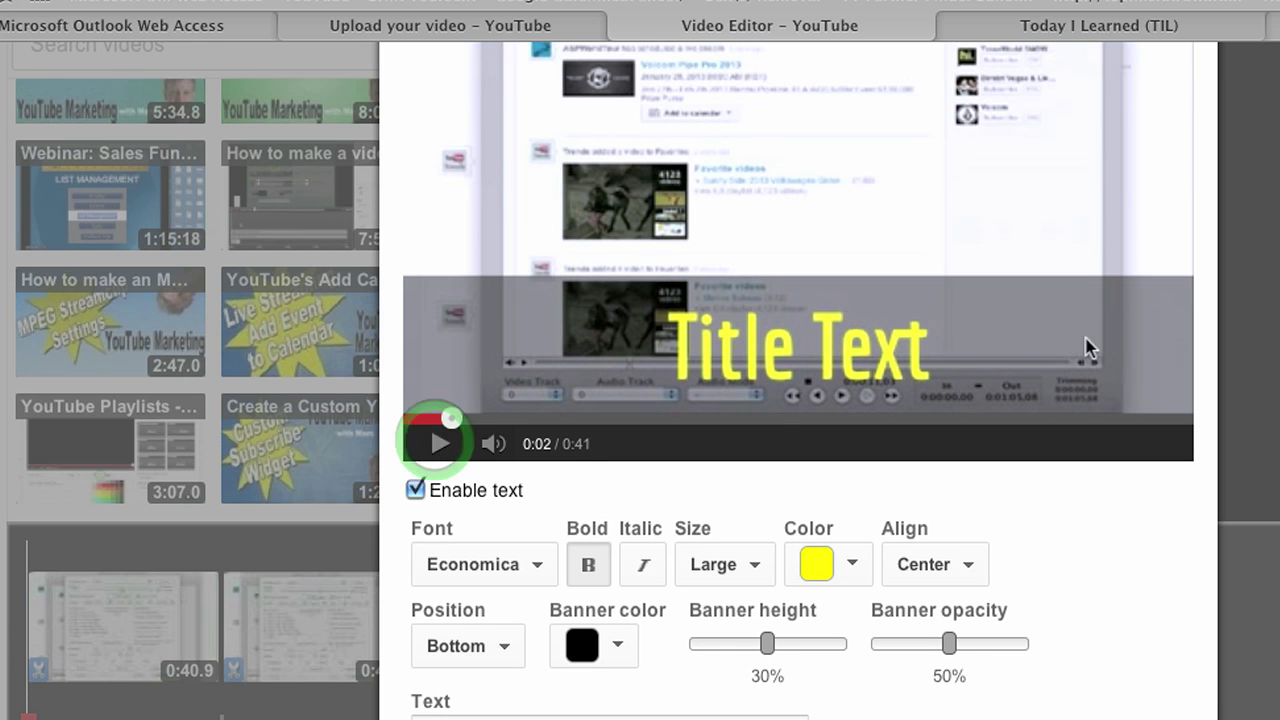
Set the banner color to medium gray and the banner height to 20%, pausing the preview after each change
click(618, 645)
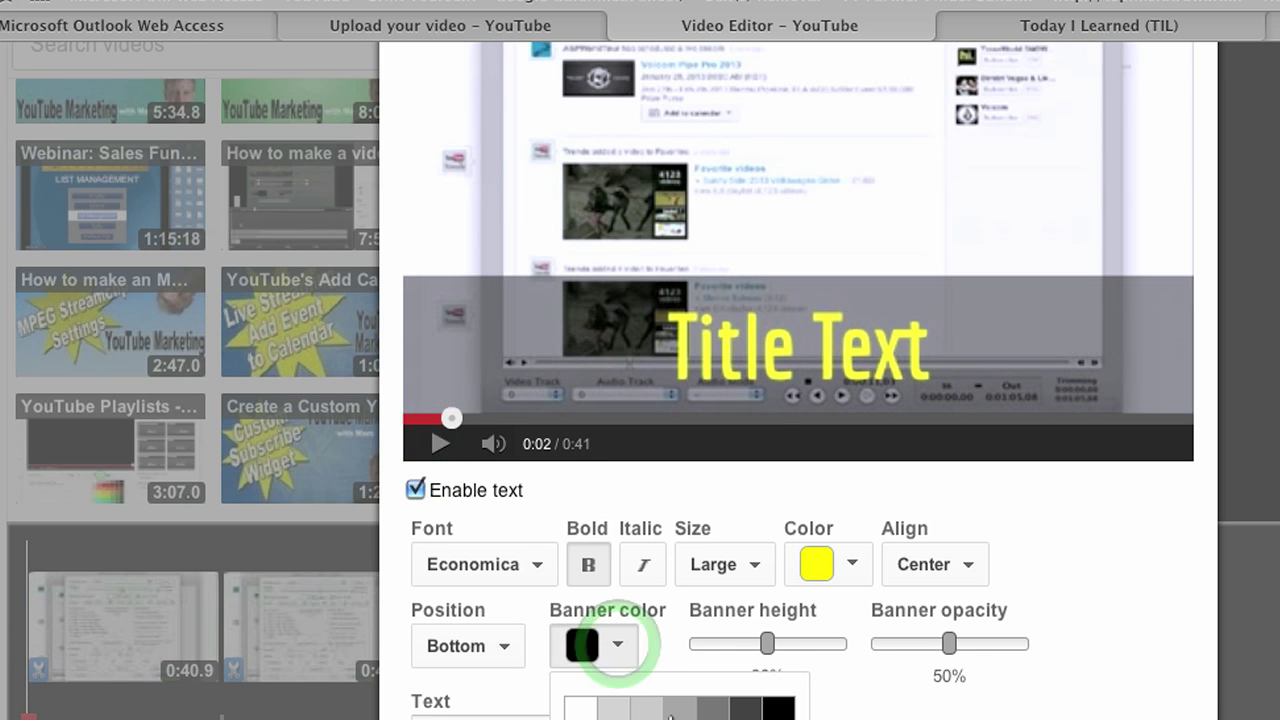
click(679, 708)
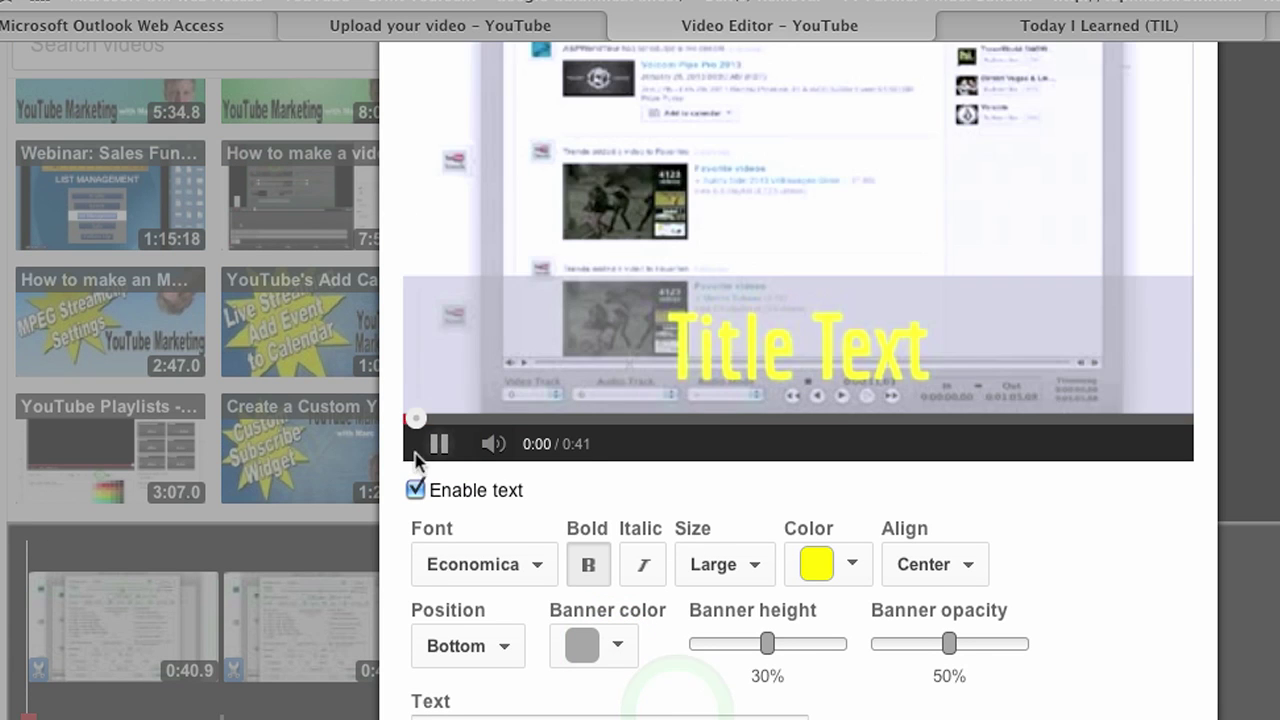
click(437, 443)
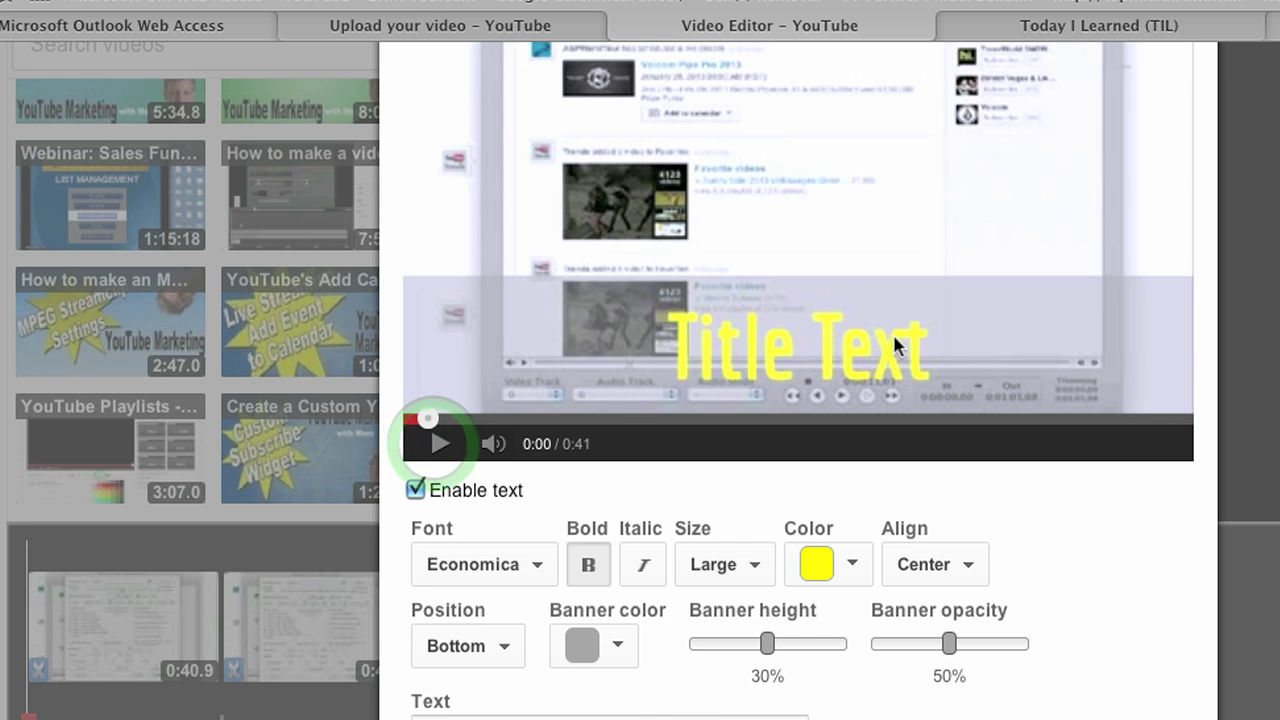
drag(768, 648, 737, 647)
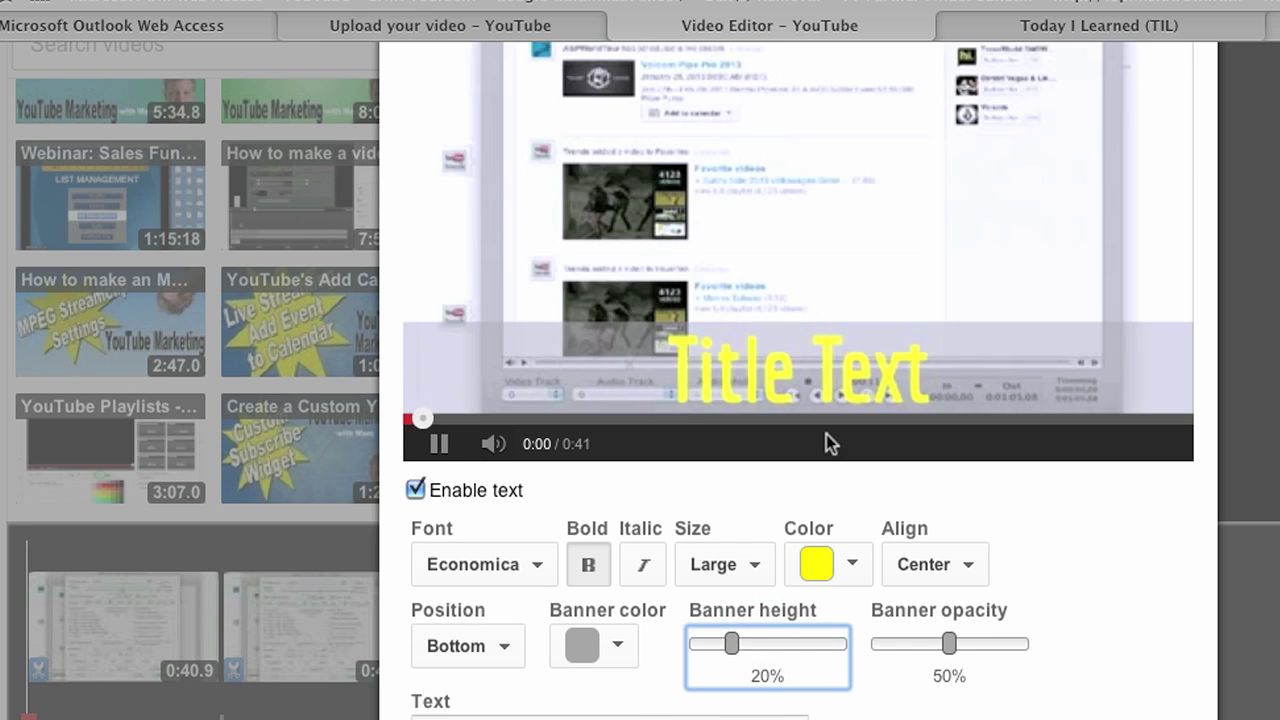
click(441, 443)
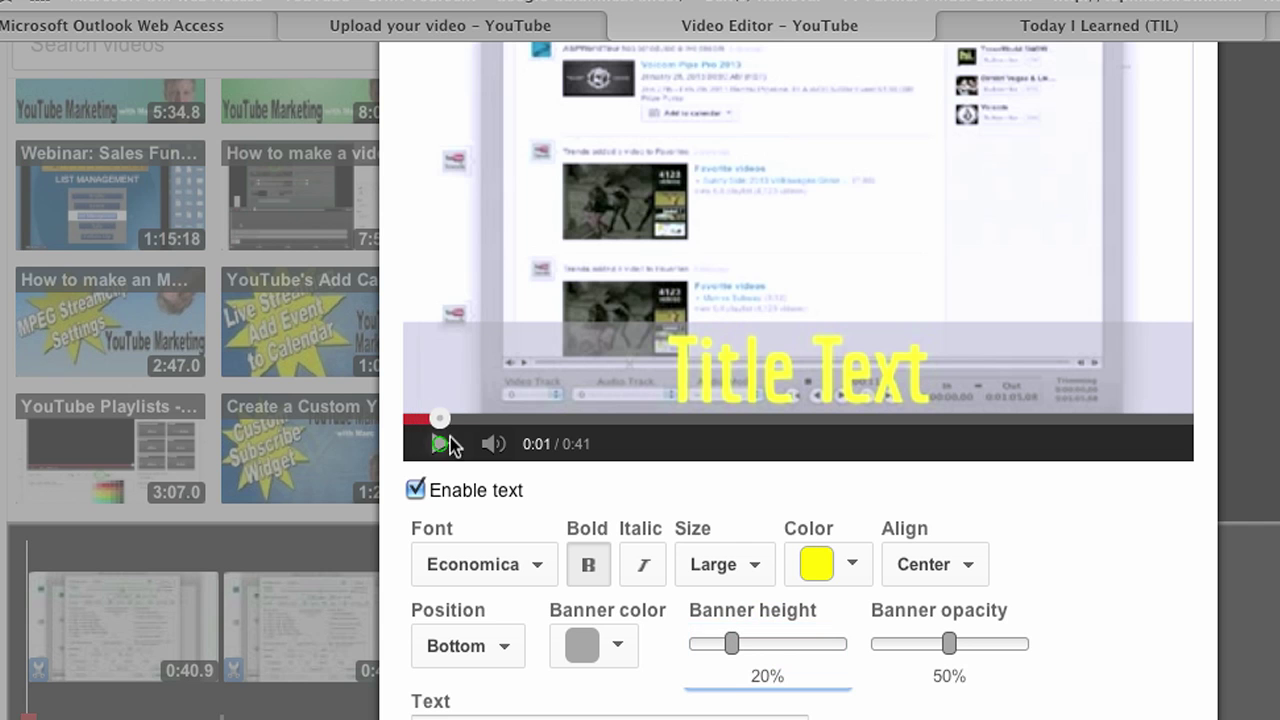
Preview the banner at 100% opacity, pause at 0:01, and reduce the banner opacity to 20%
drag(950, 648, 1030, 660)
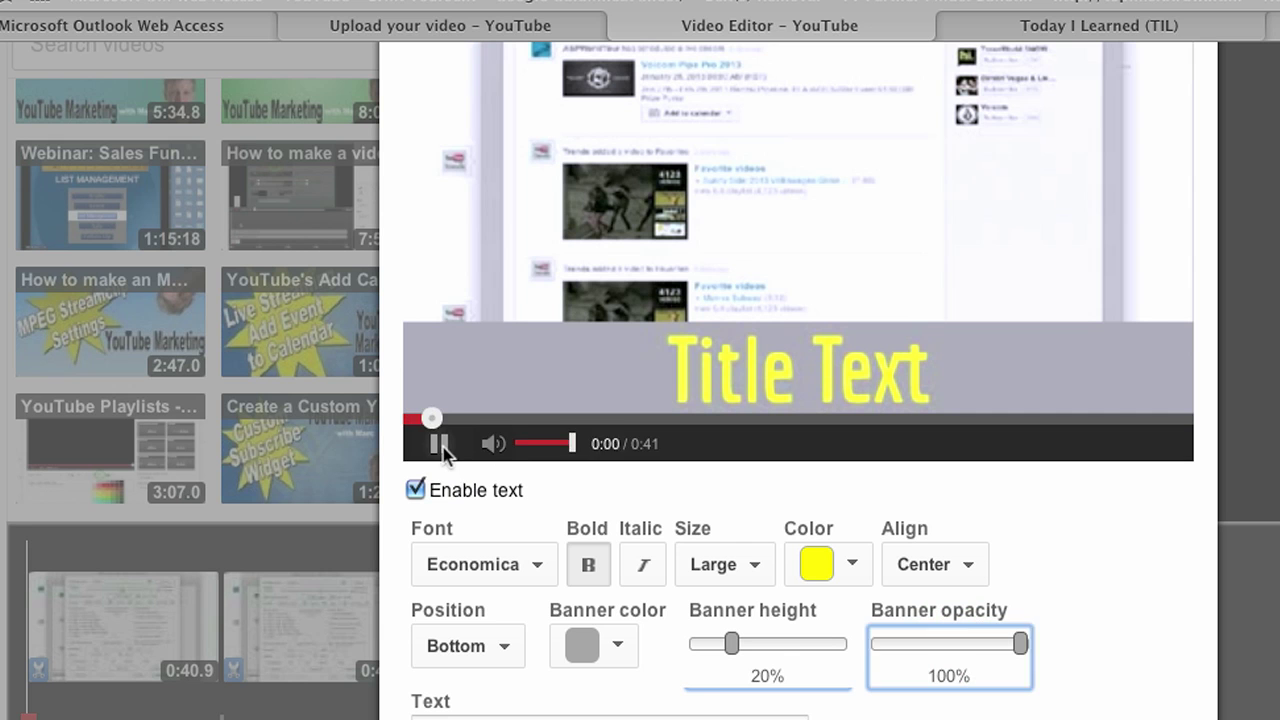
click(441, 444)
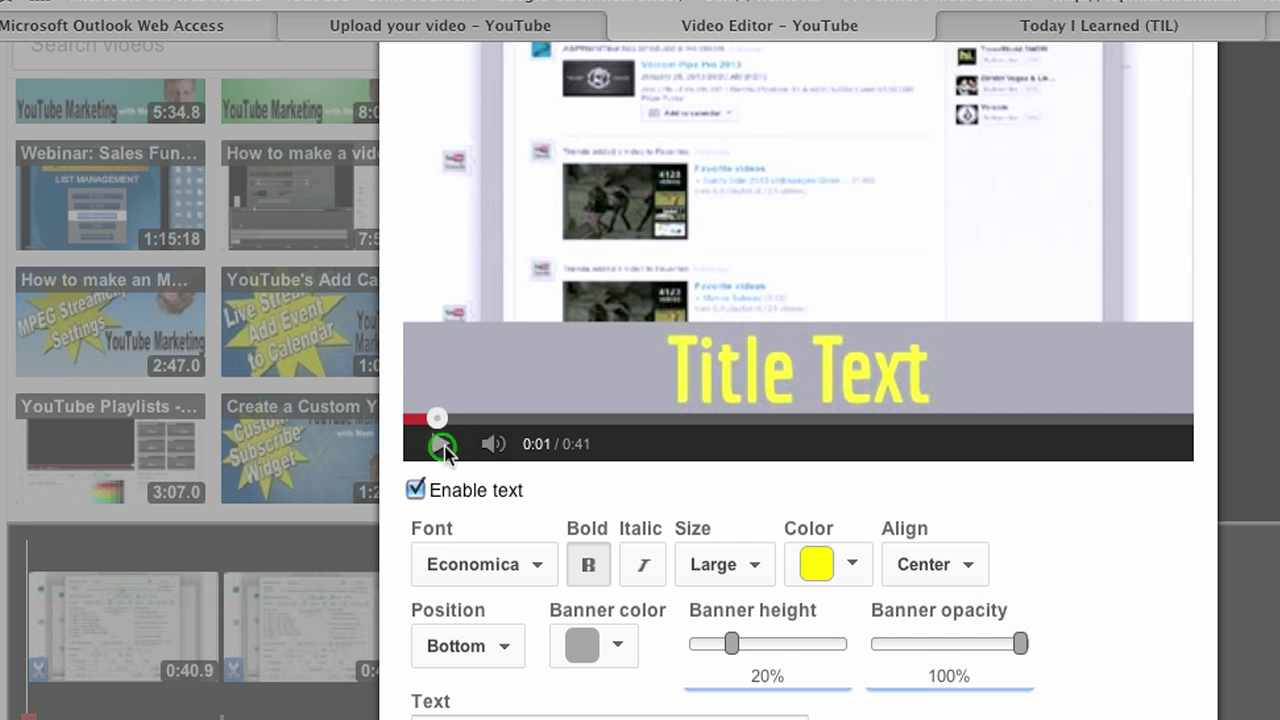
drag(1020, 644, 906, 648)
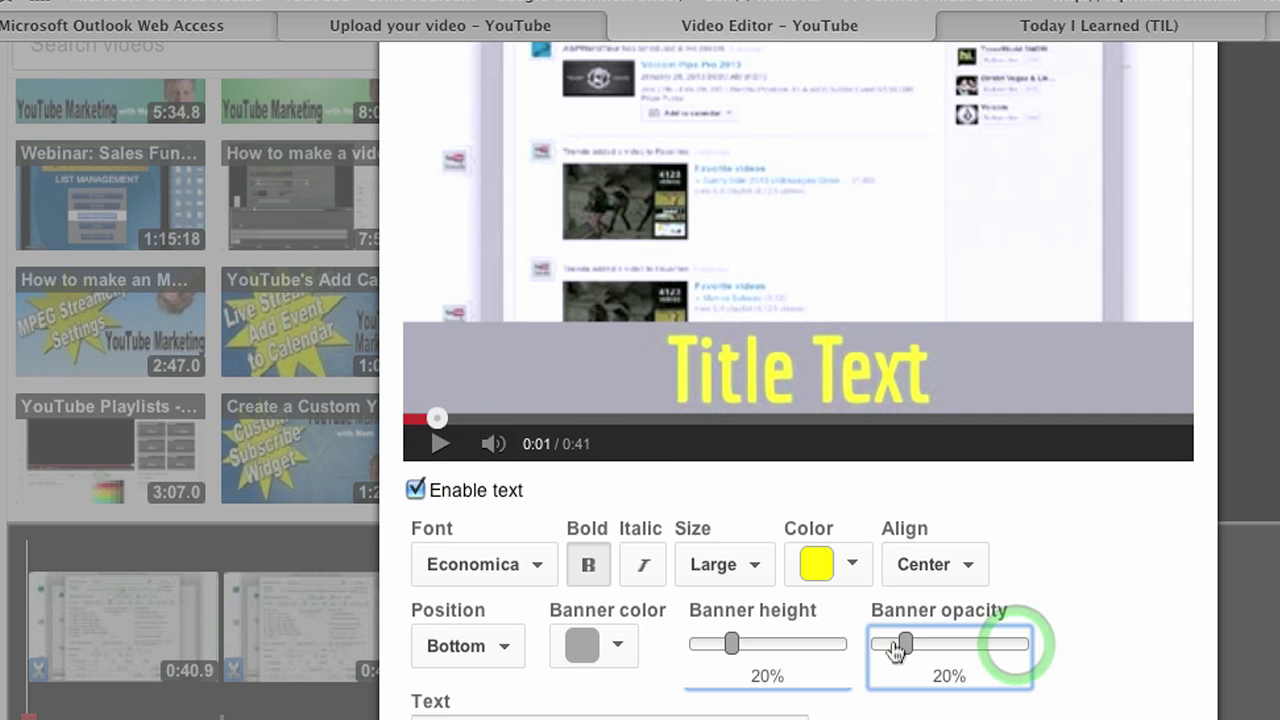
Preview the banner at its current opacity, set the title text's color to black, and pause the preview at 0:01
click(439, 444)
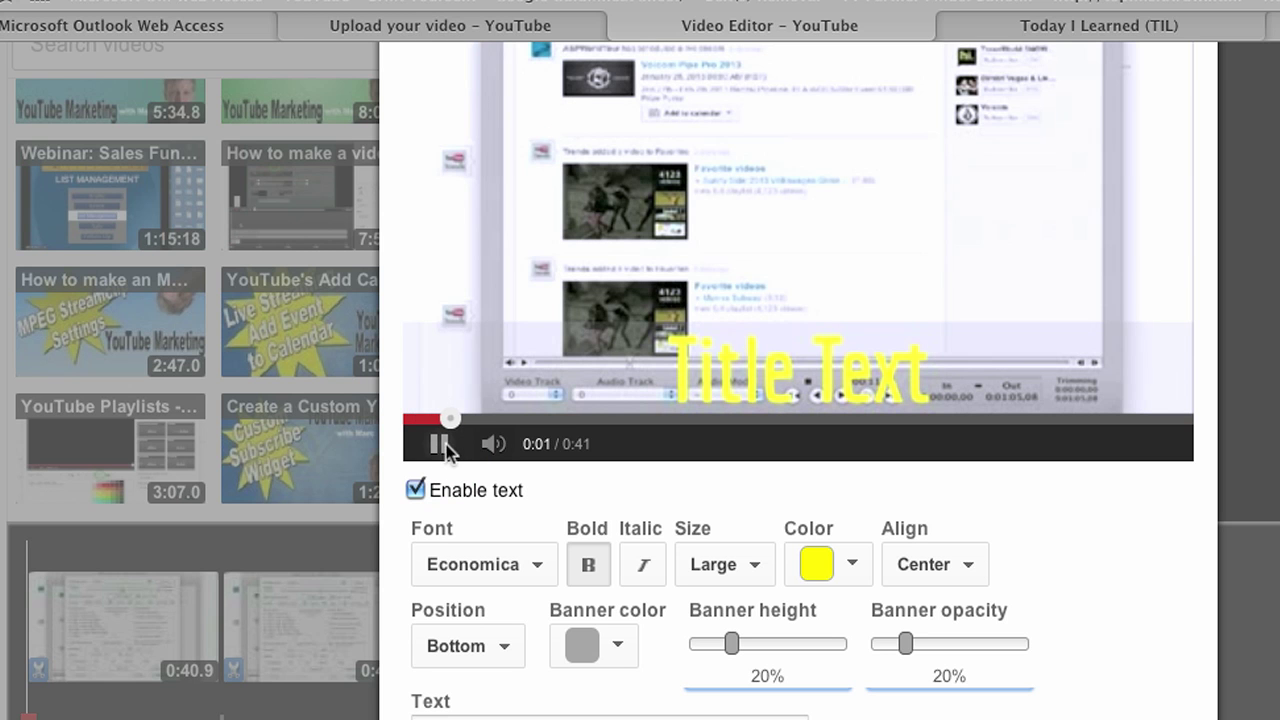
click(443, 446)
click(851, 563)
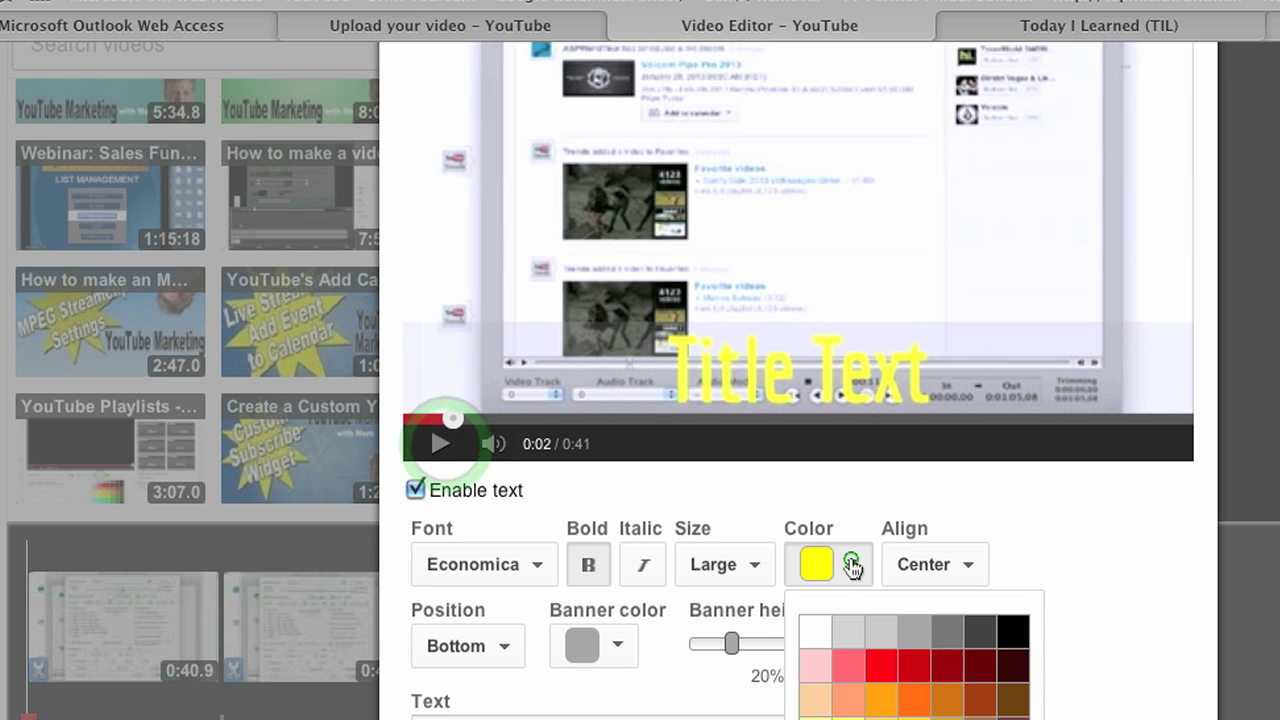
click(1012, 629)
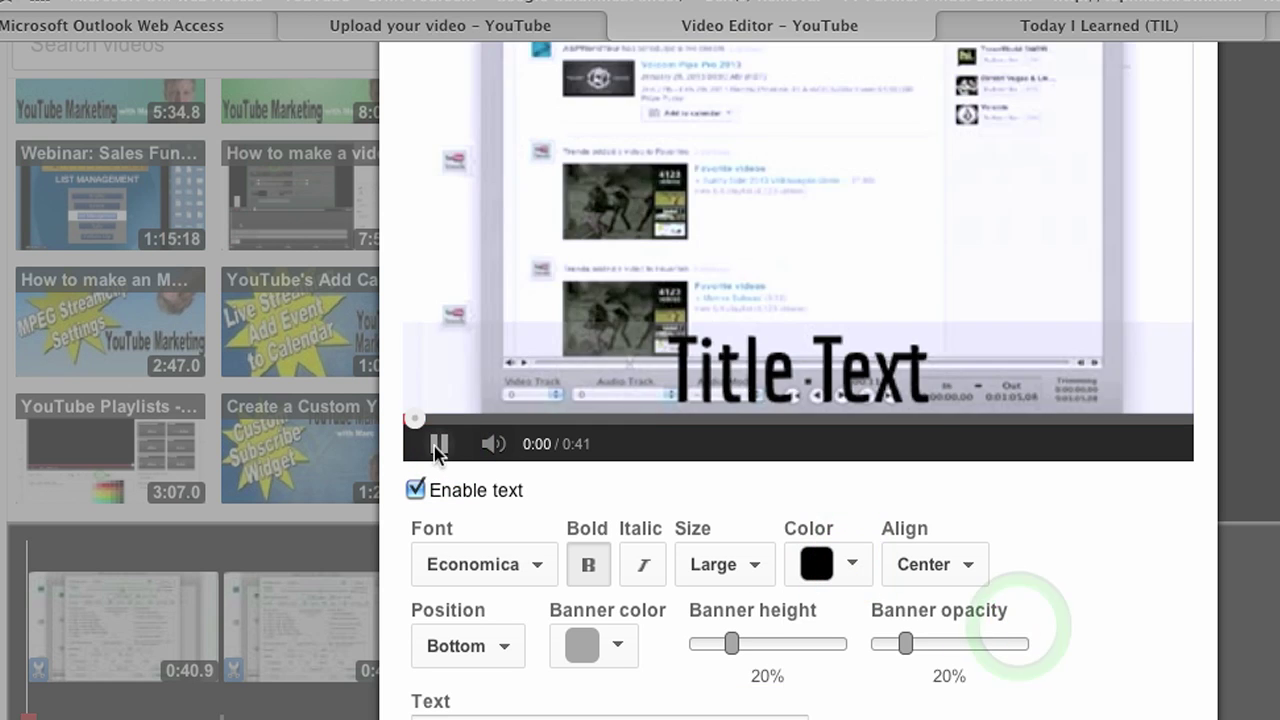
click(439, 445)
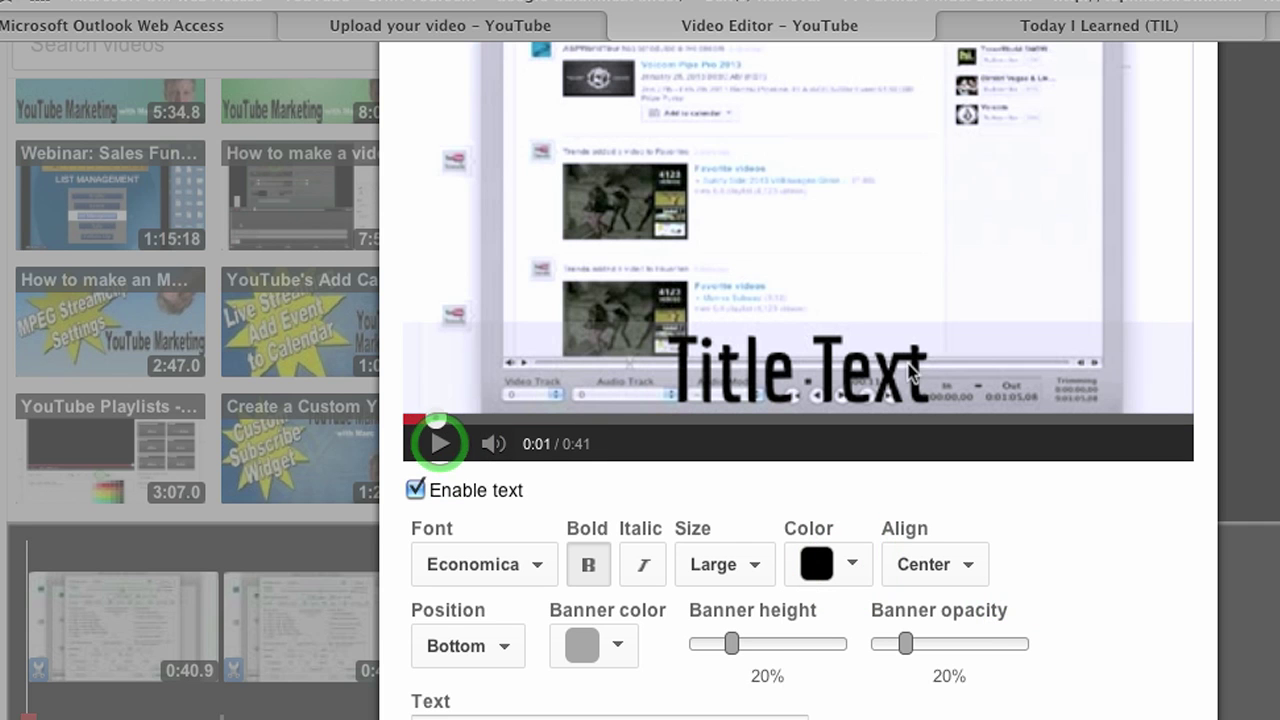
Replace the title overlay's text with the presenter's website address and pause the preview
scroll(910, 371, down, 3)
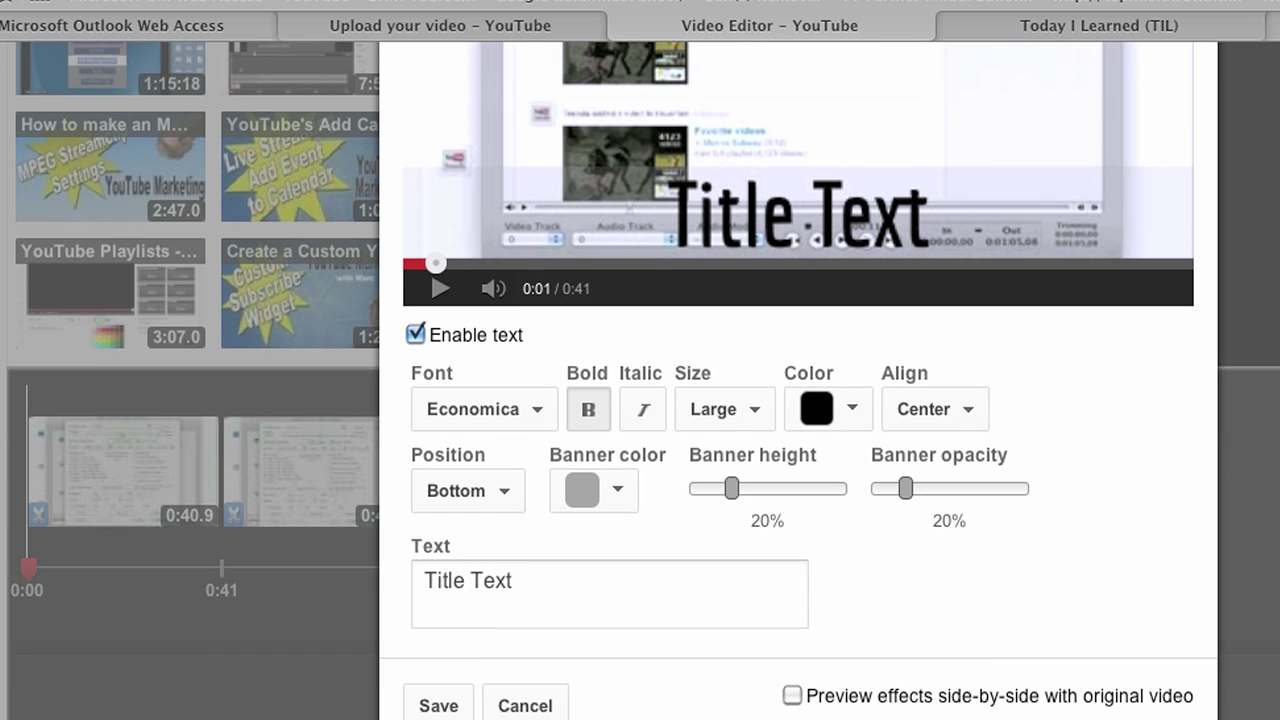
click(543, 575)
drag(545, 576, 430, 577)
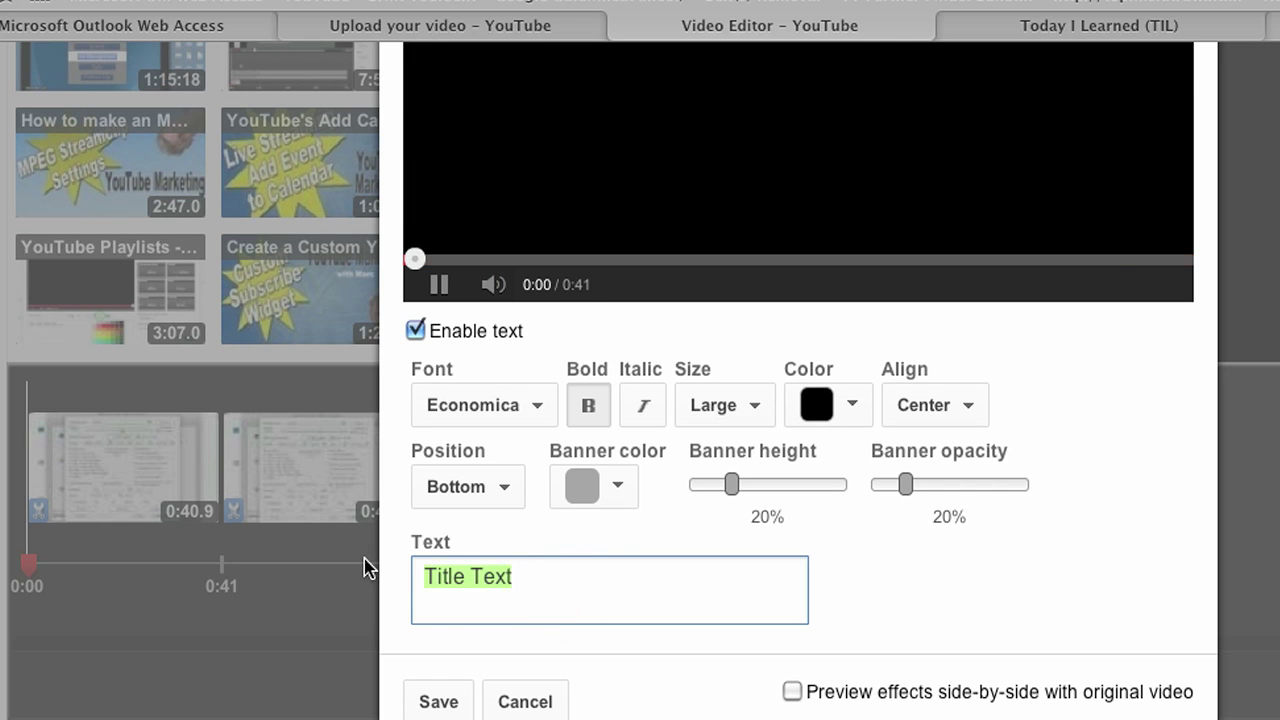
text(www.MarcBullard.com)
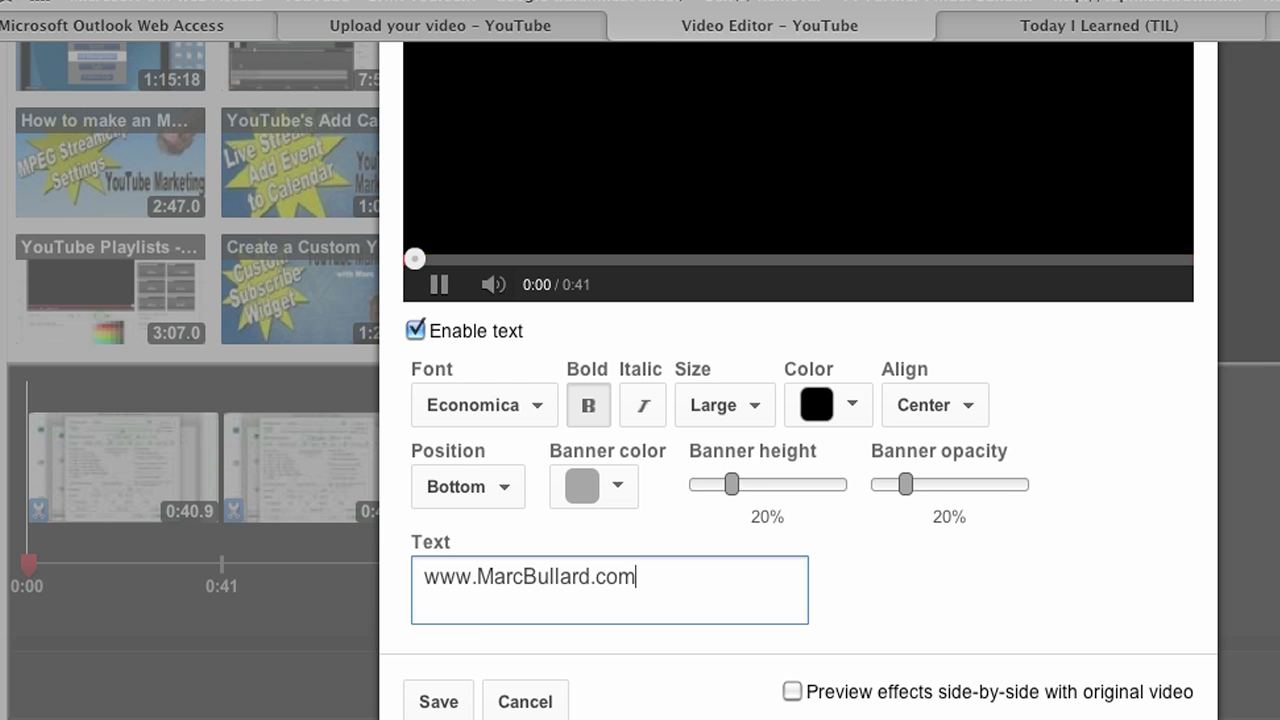
scroll(480, 568, up, 5)
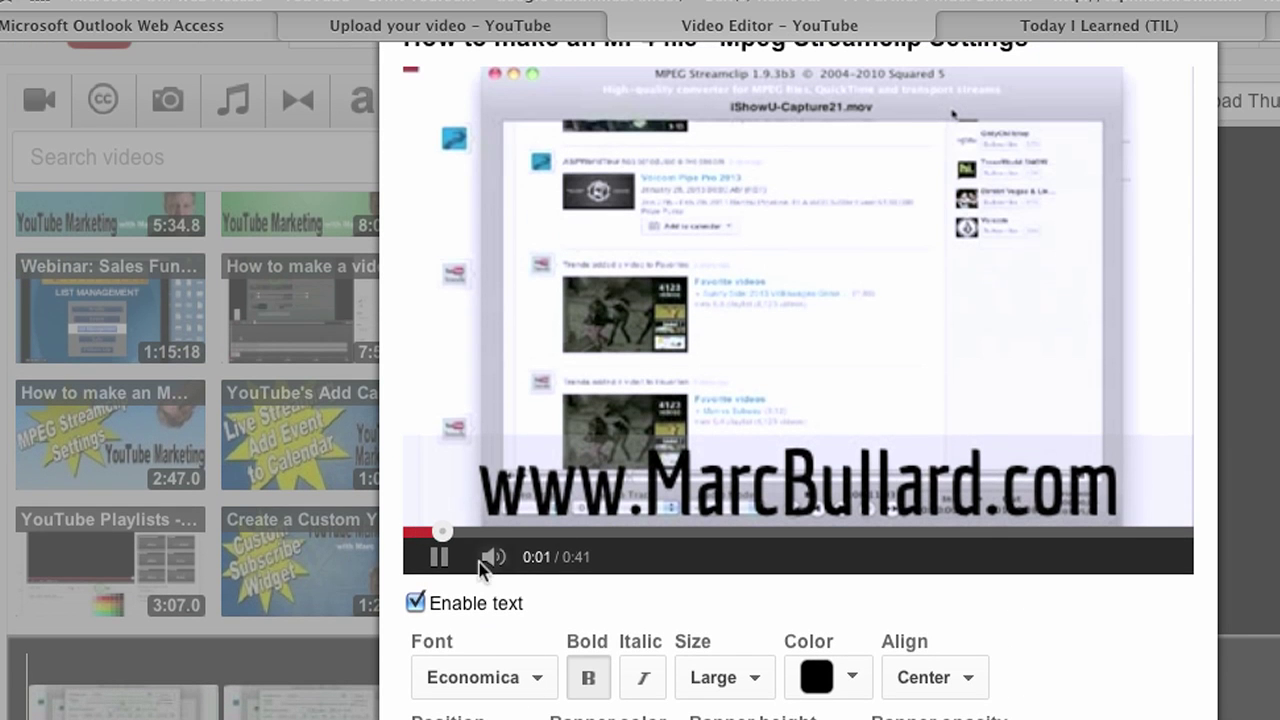
click(438, 557)
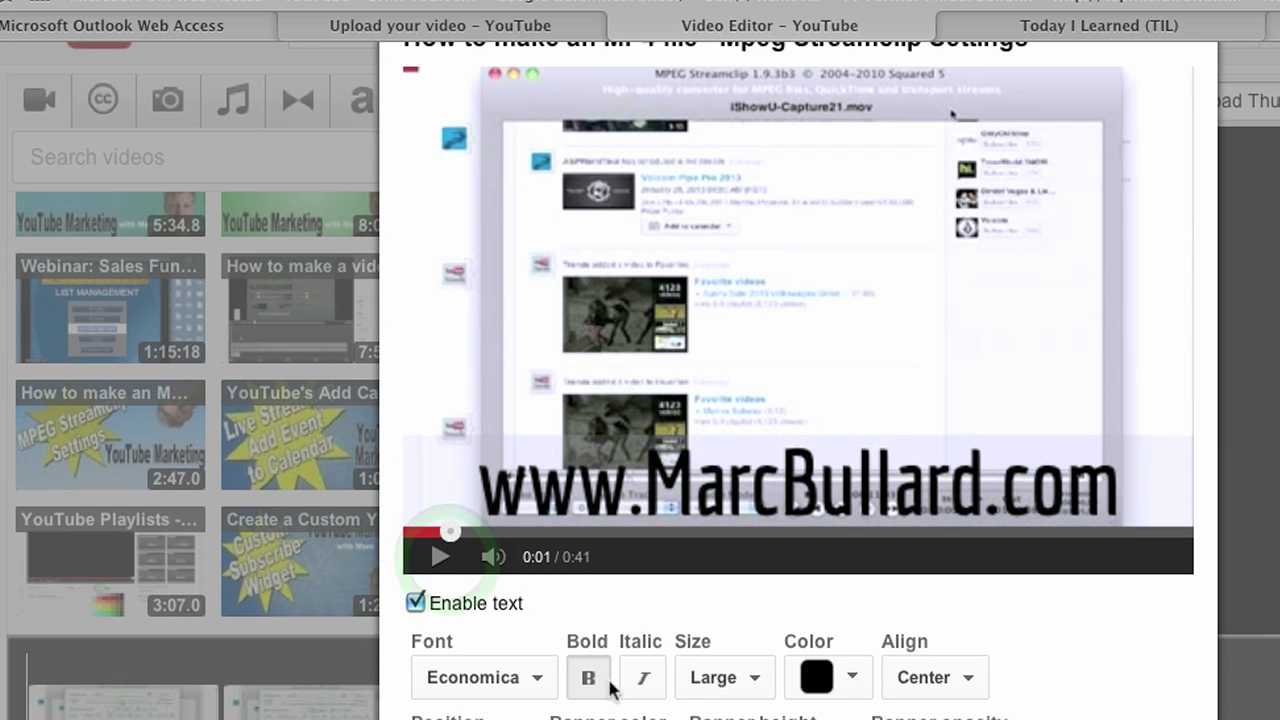
Set the title text's size to Medium, pause the preview, and save the clip's text overlay
click(766, 676)
click(766, 658)
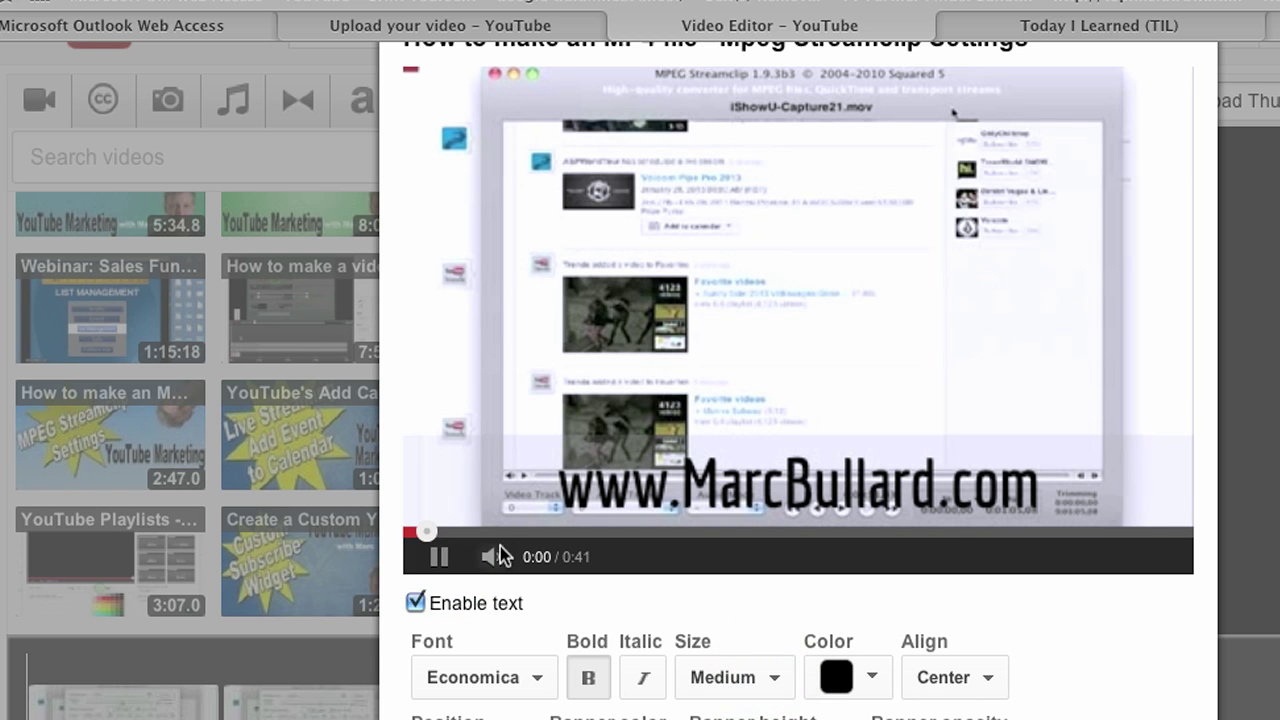
click(438, 560)
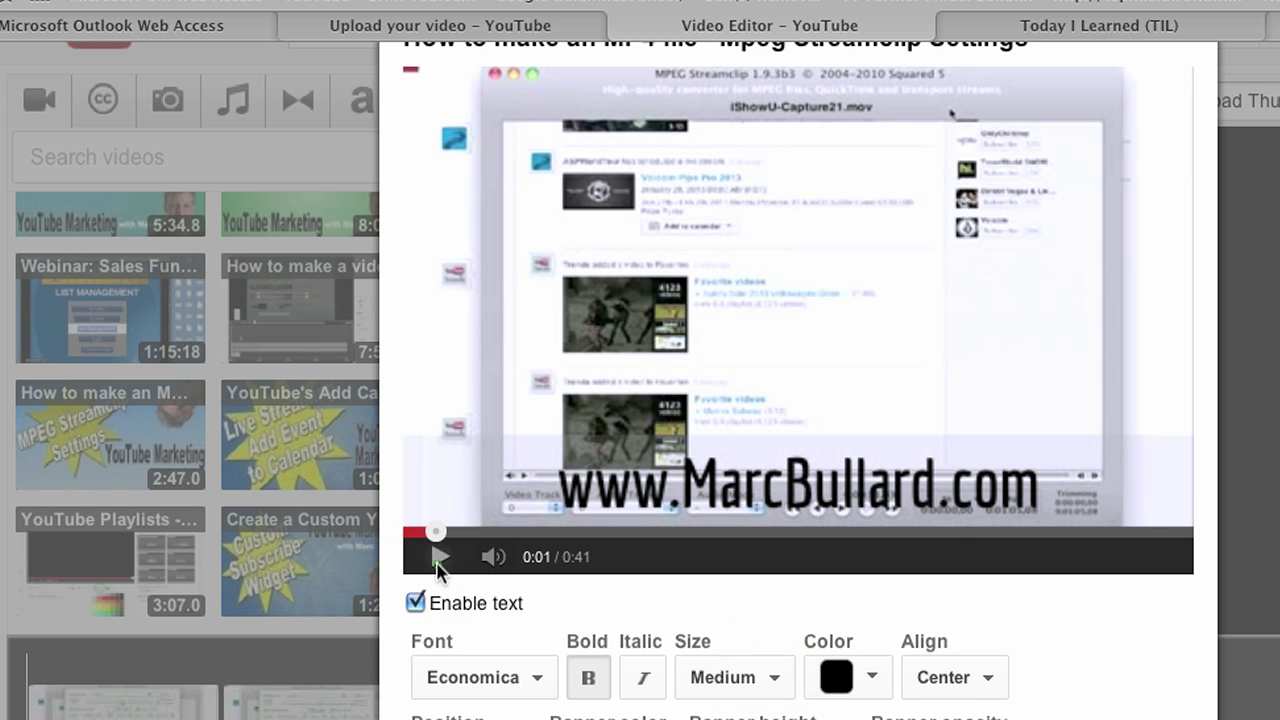
scroll(415, 600, down, 3)
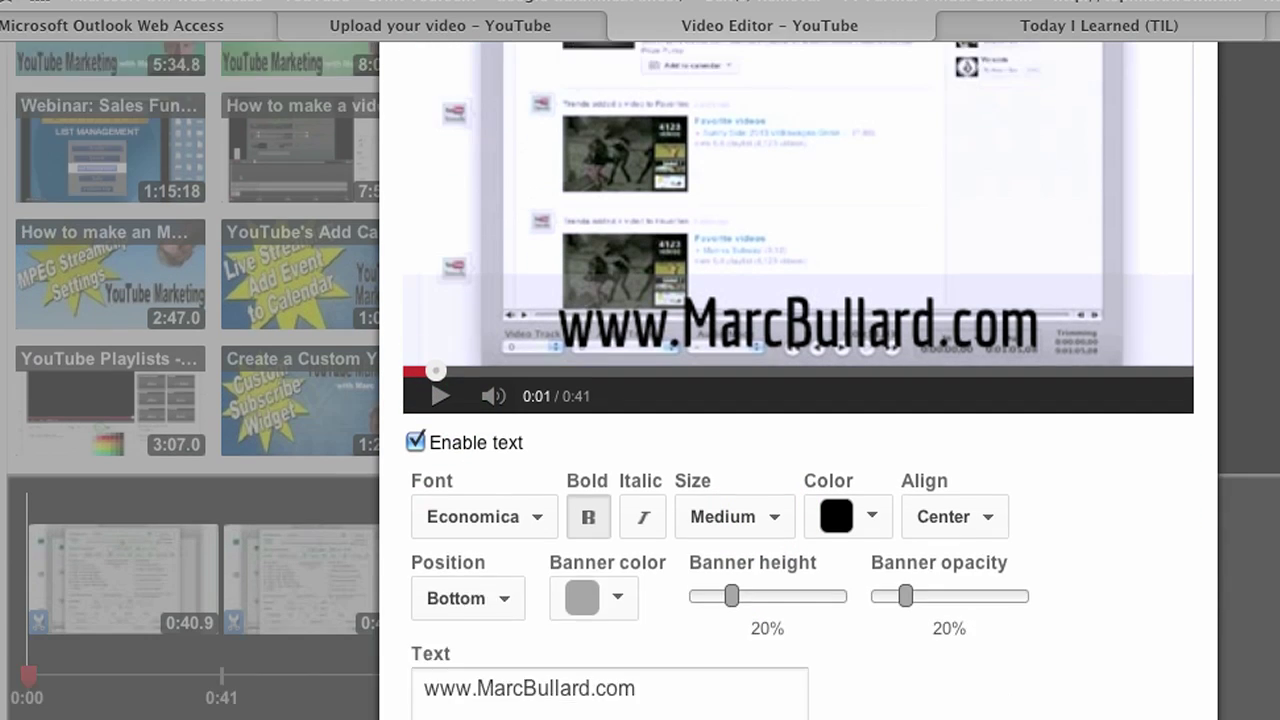
scroll(640, 380, down, 3)
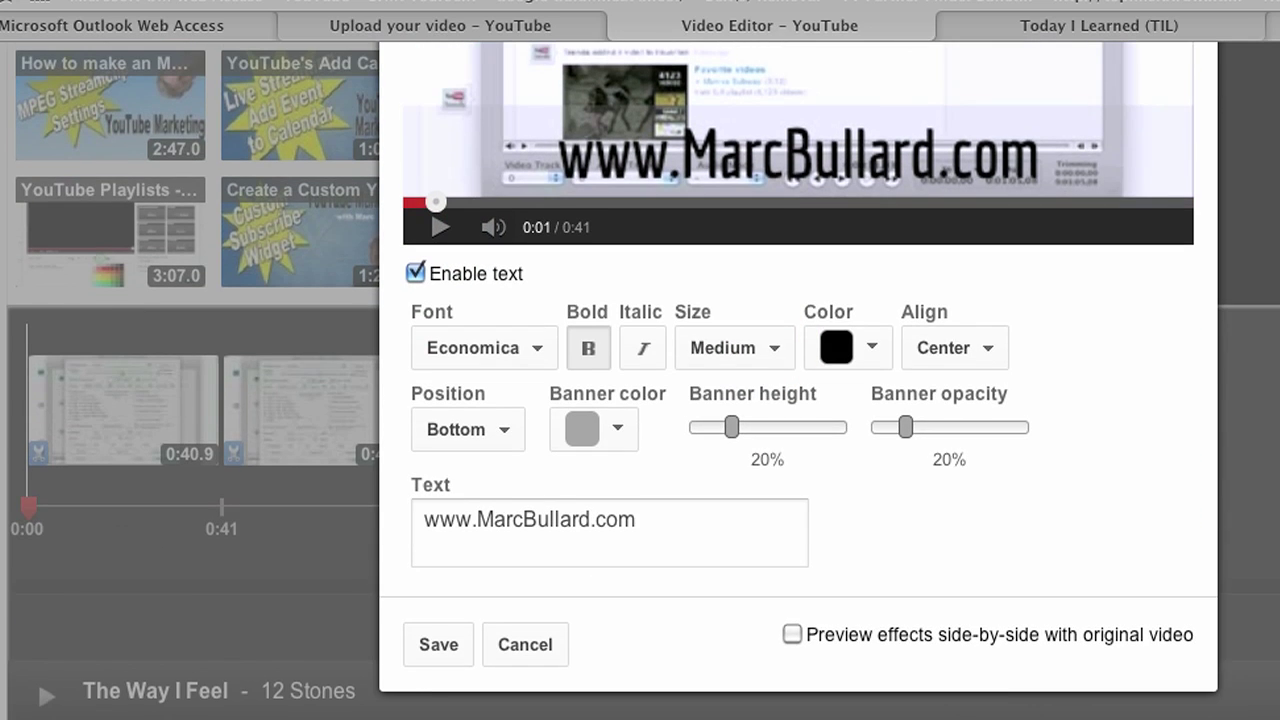
click(438, 645)
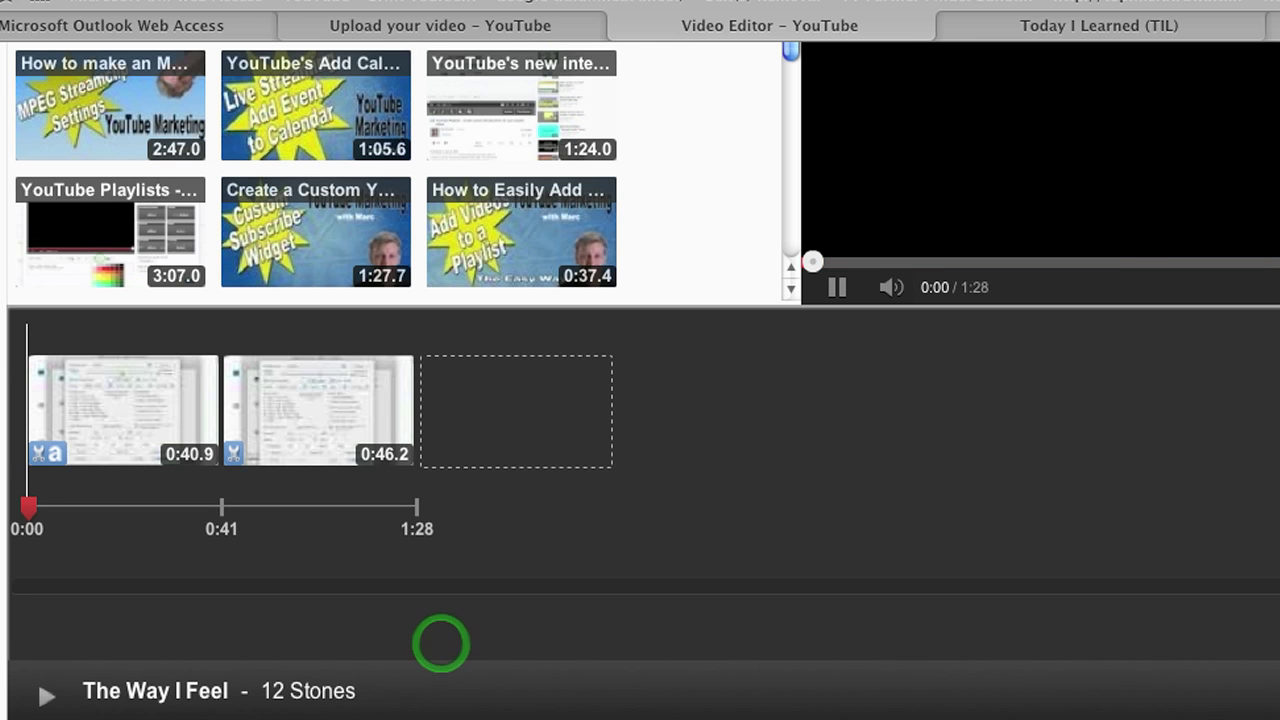
Examine the trim and text markers on the first timeline clip and move the playhead to 0:16
scroll(640, 380, up, 5)
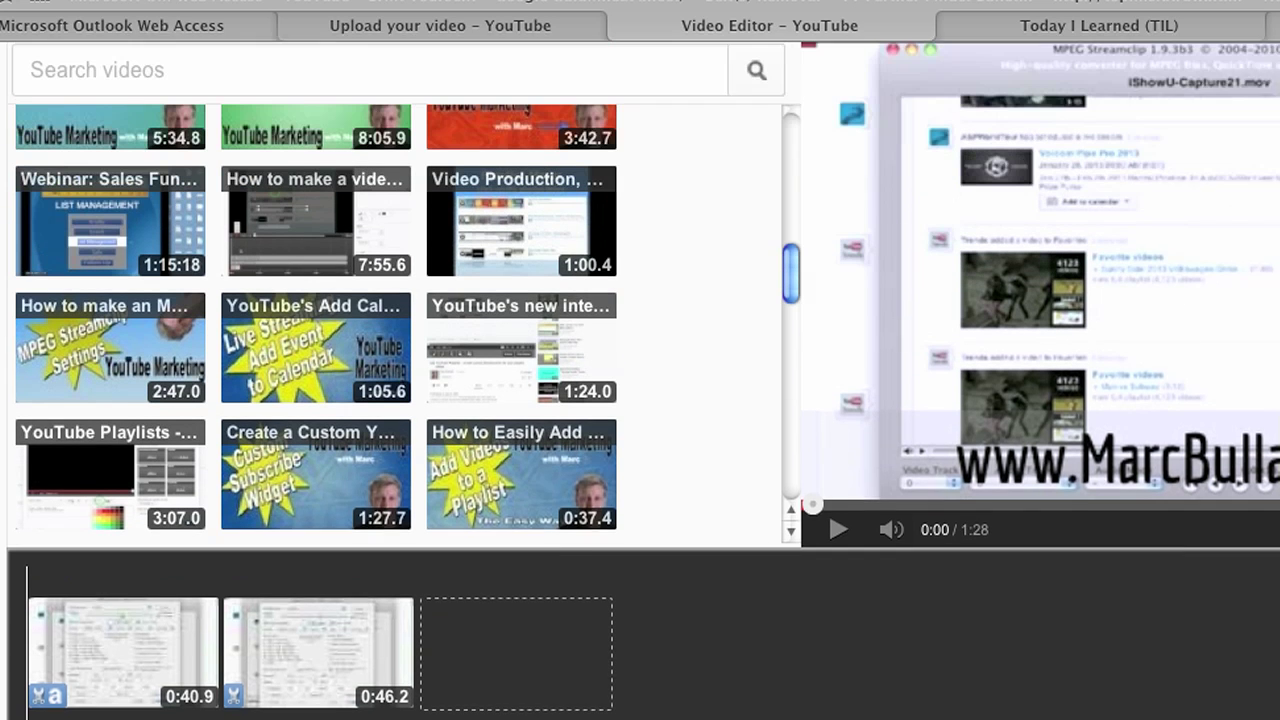
scroll(1180, 400, down, 3)
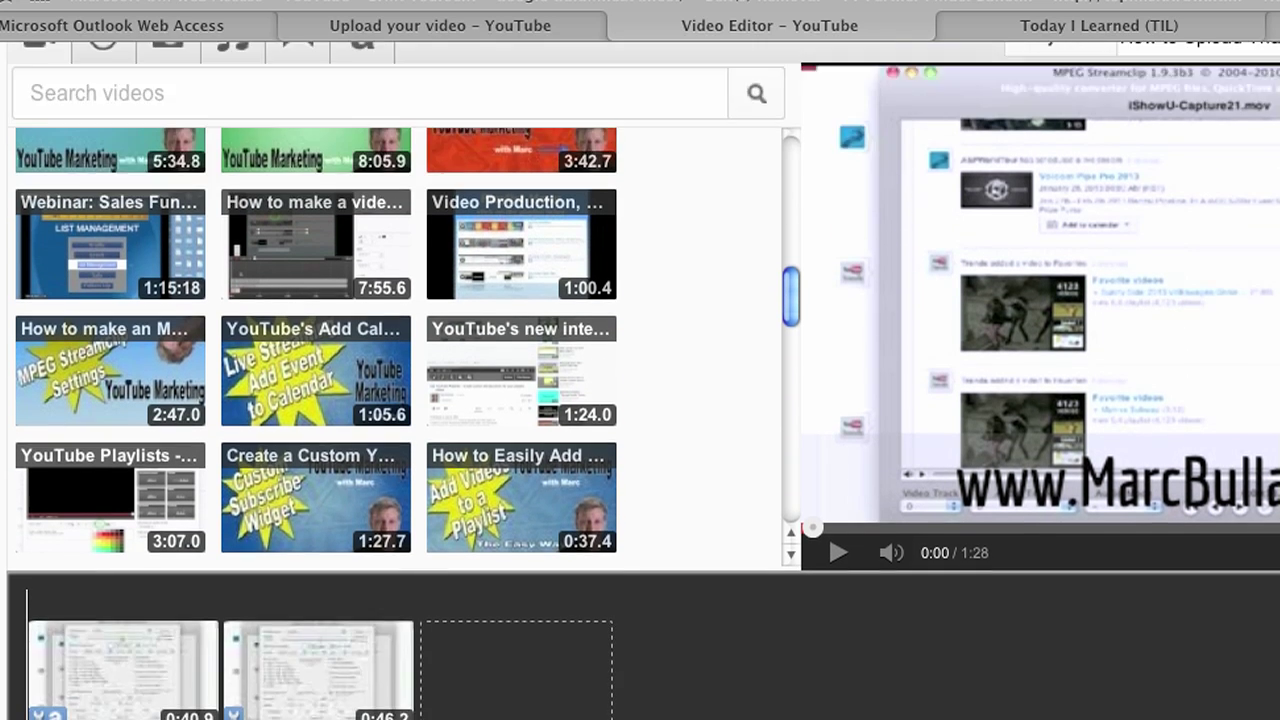
mouse_move(124, 660)
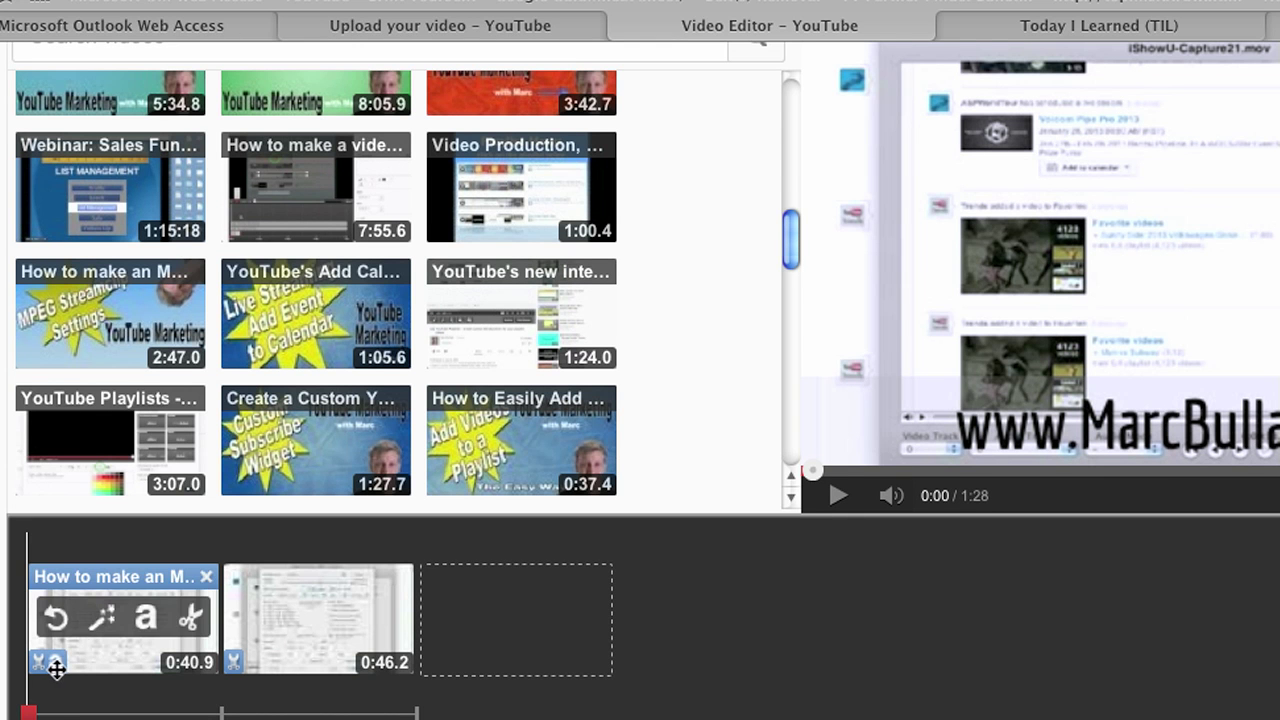
key(super+equal)
key(super+equal)
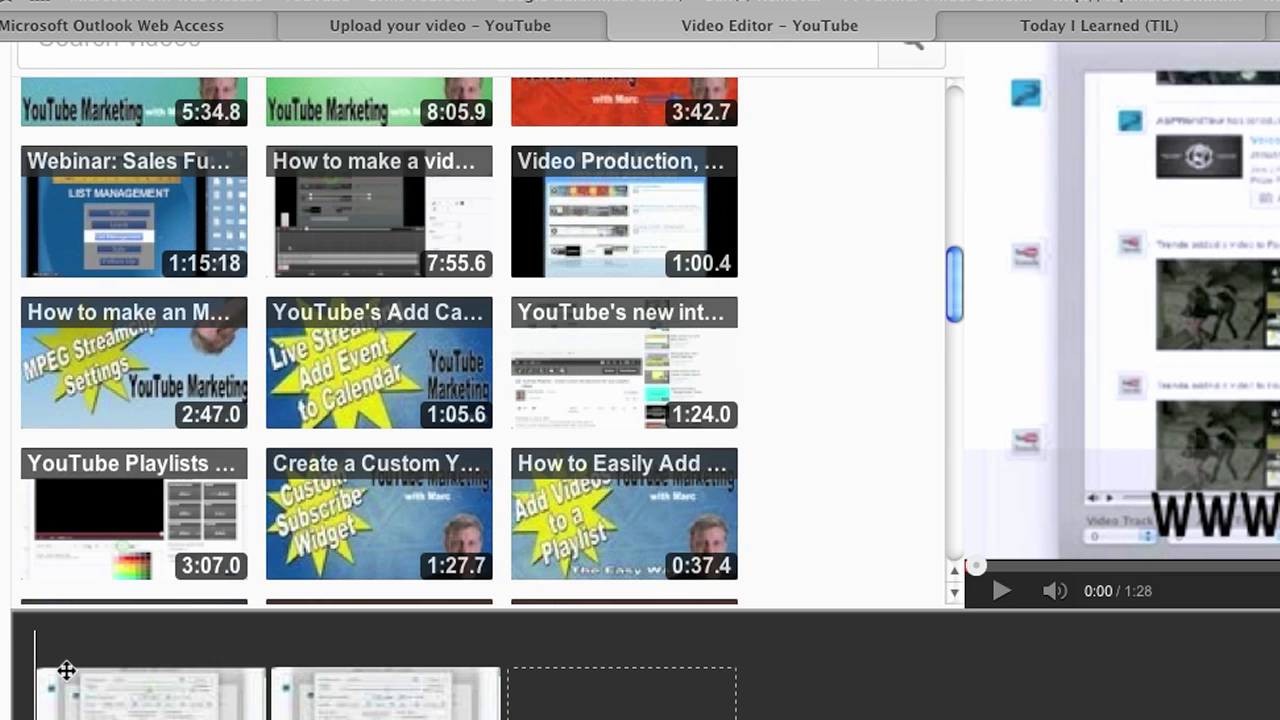
scroll(120, 510, down, 5)
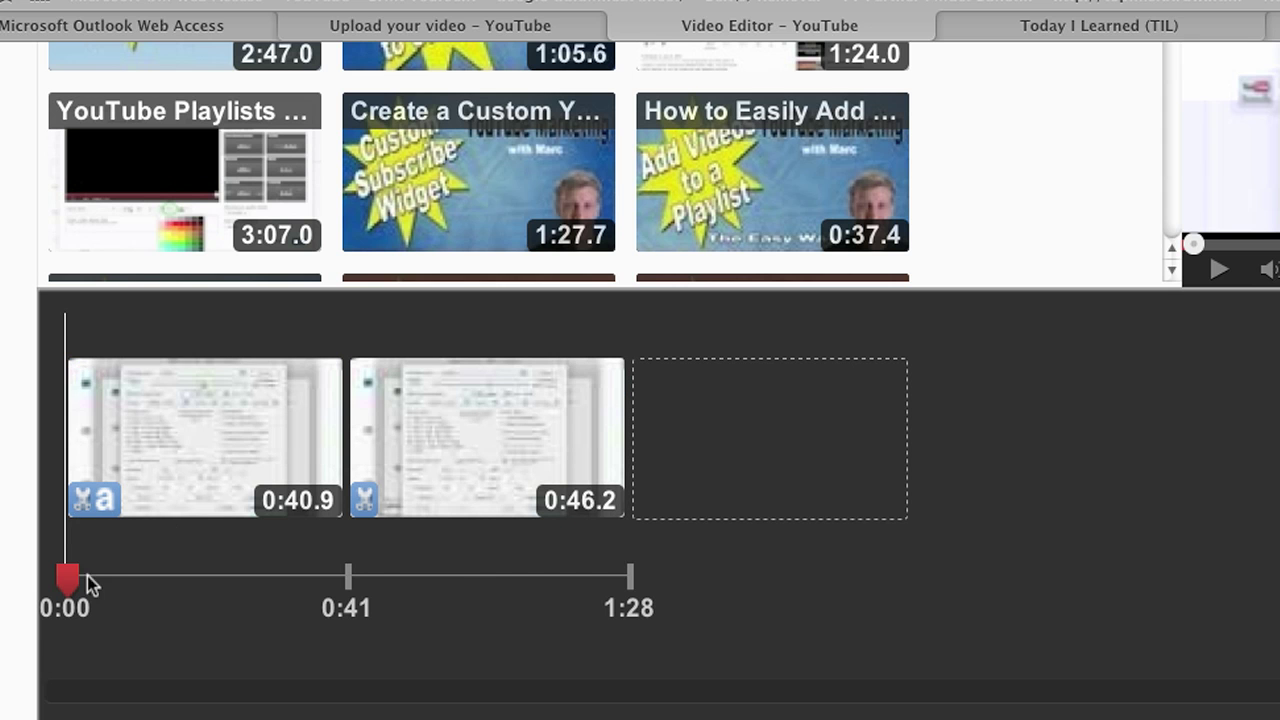
drag(67, 578, 176, 578)
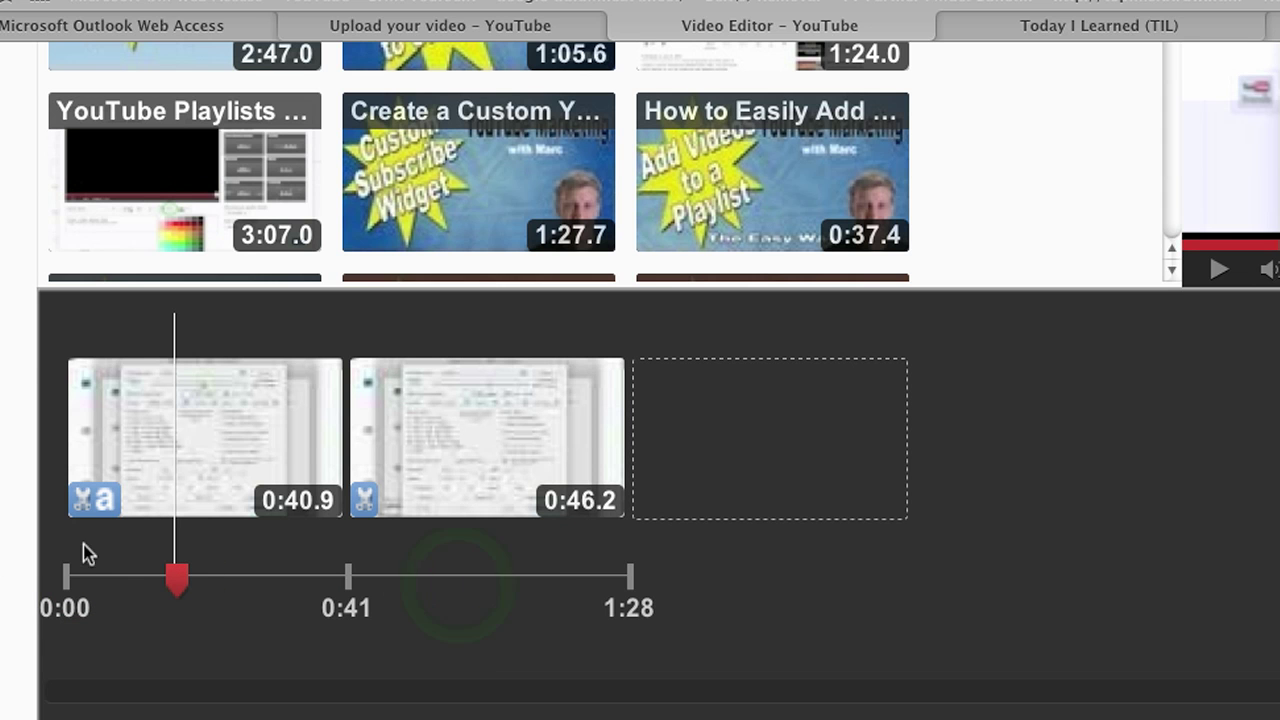
mouse_move(126, 503)
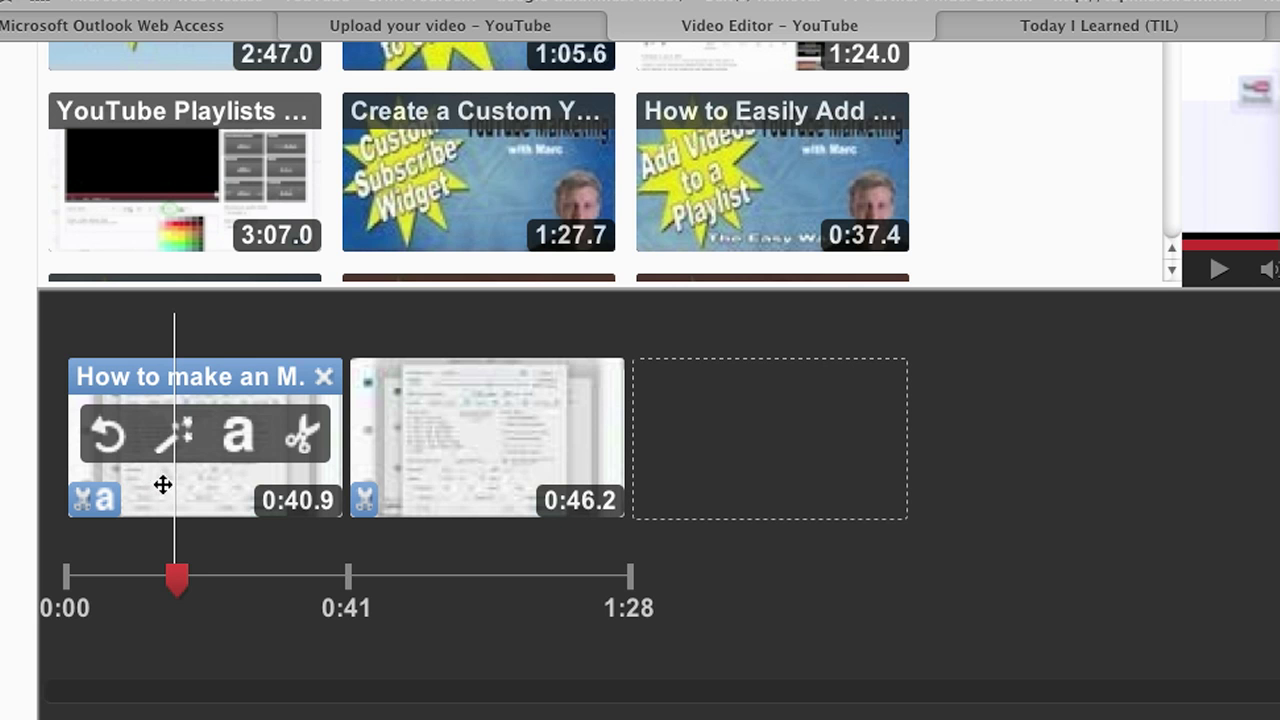
Add a Centered fade title to the empty timeline slot after the second clip
scroll(658, 380, up, 4)
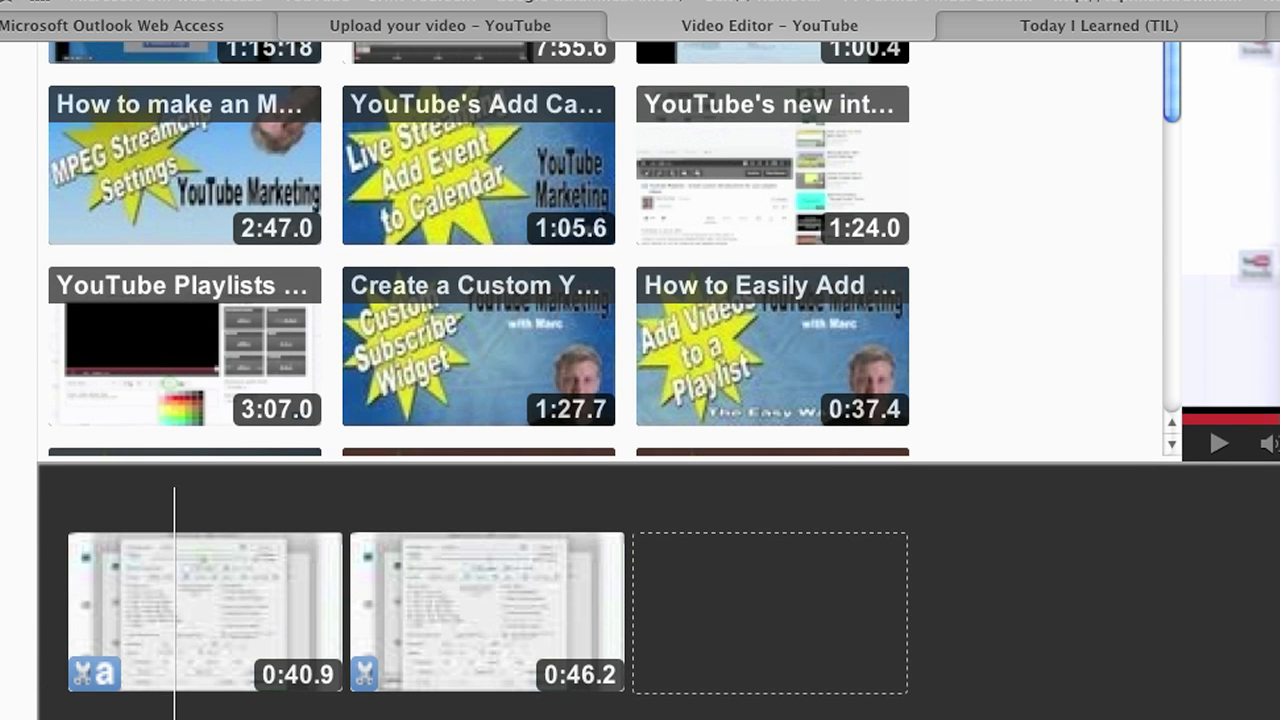
key(super+minus)
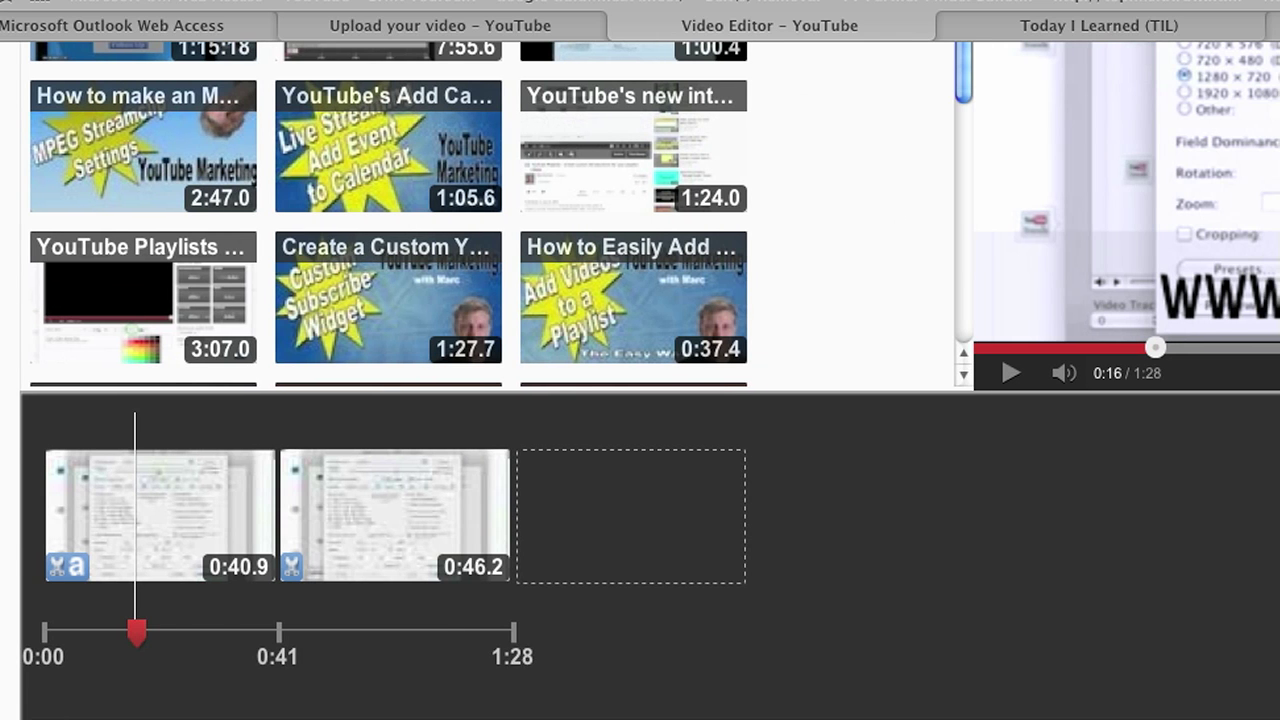
key(super+minus)
key(super+minus)
scroll(640, 380, up, 1)
key(super+plus)
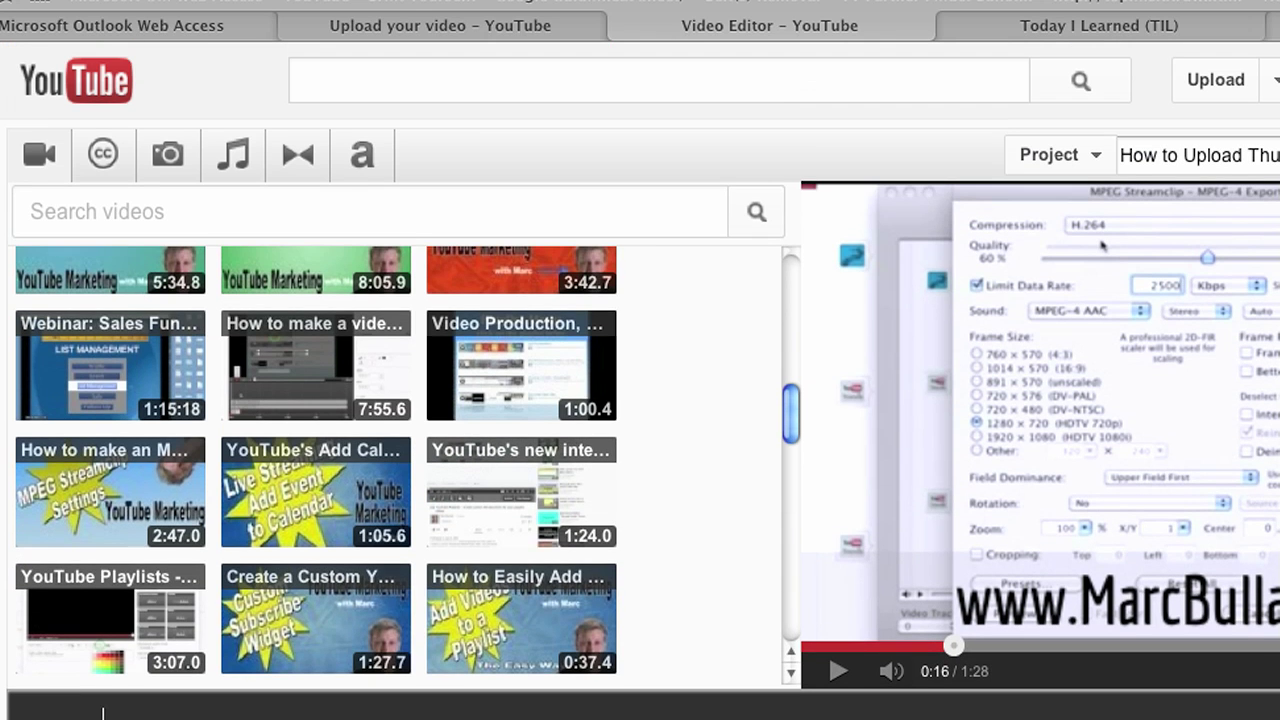
click(364, 163)
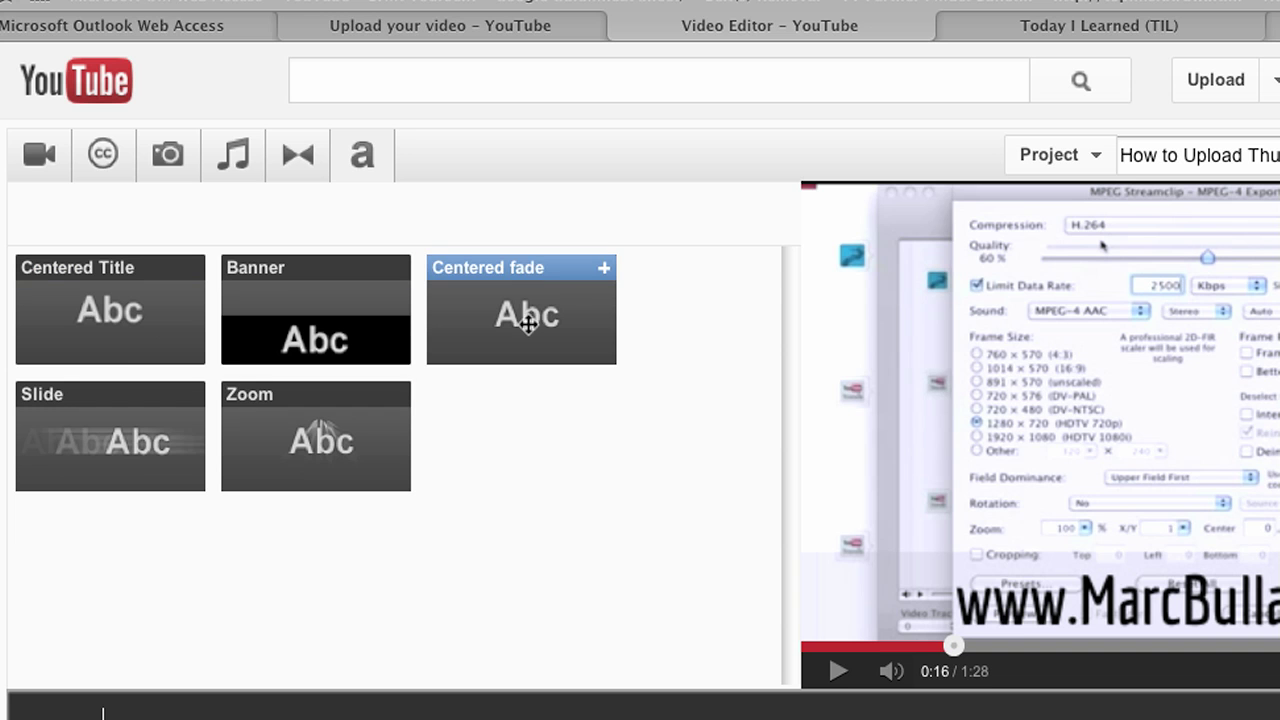
drag(503, 316, 600, 718)
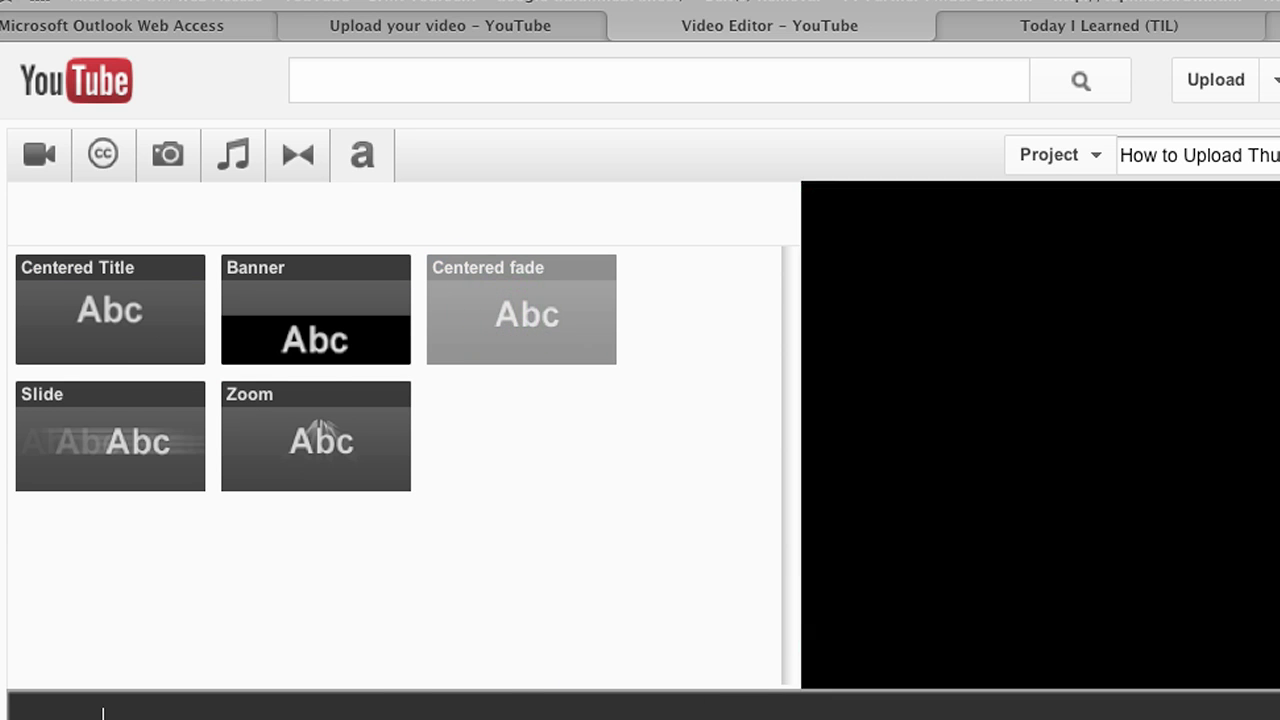
Replace the Centered fade title's placeholder text with "Thanks for watching"
scroll(640, 380, down, 4)
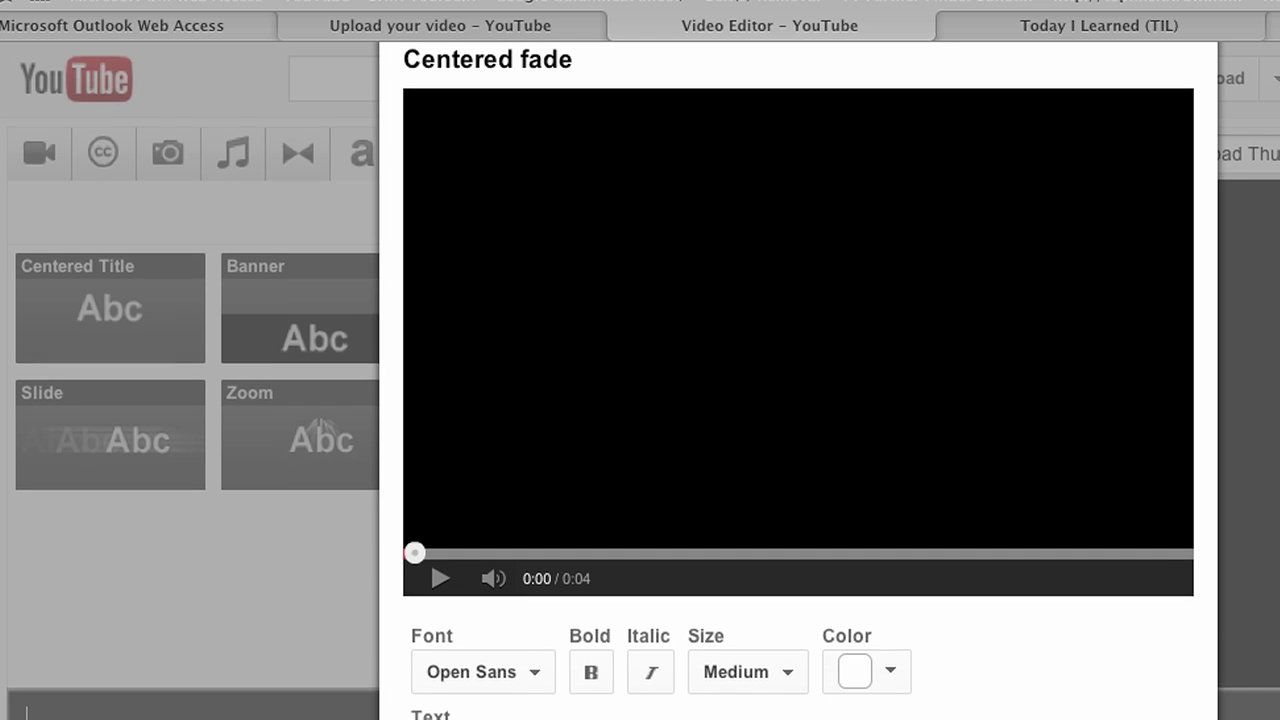
scroll(936, 545, down, 1)
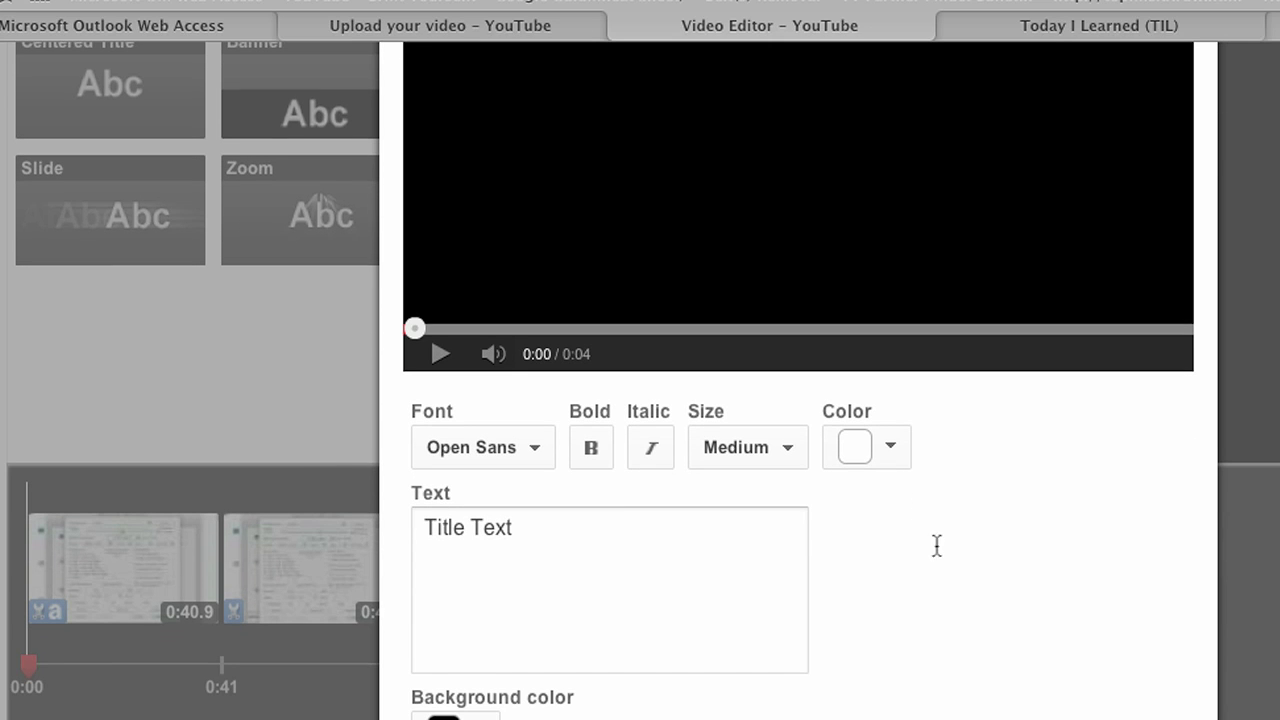
click(546, 534)
triple_click(583, 527)
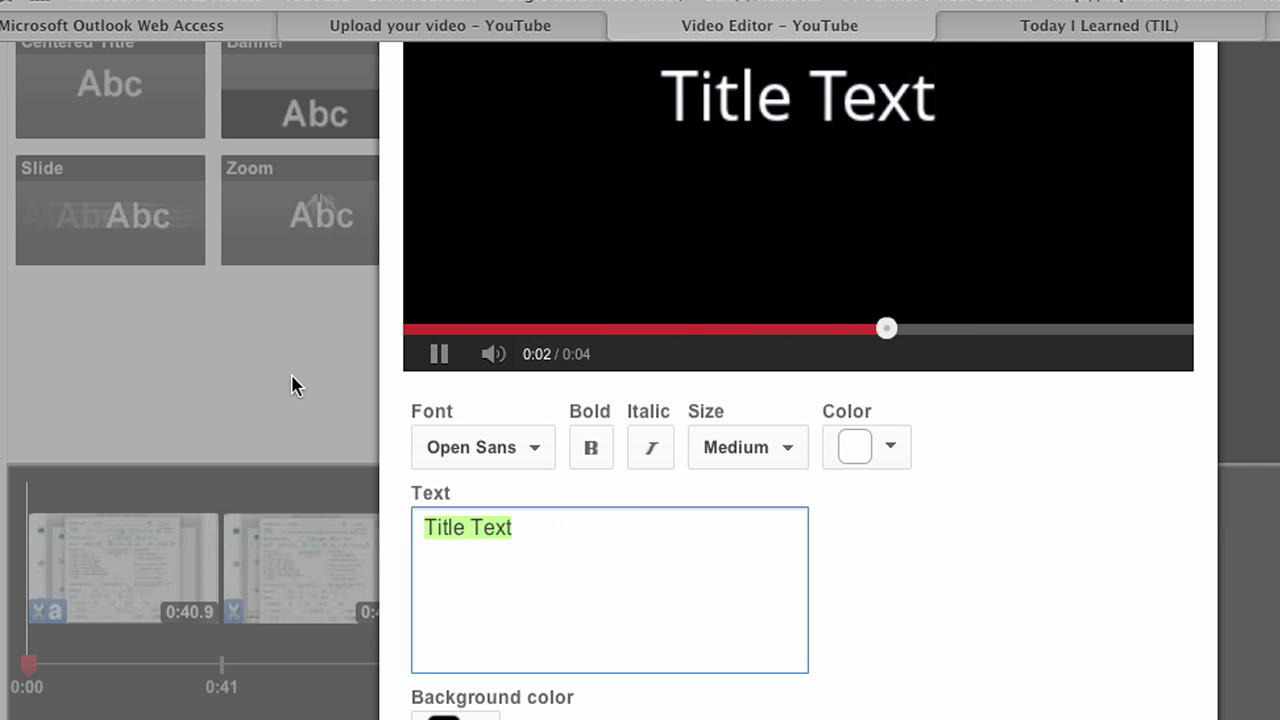
text(Thanks for watching)
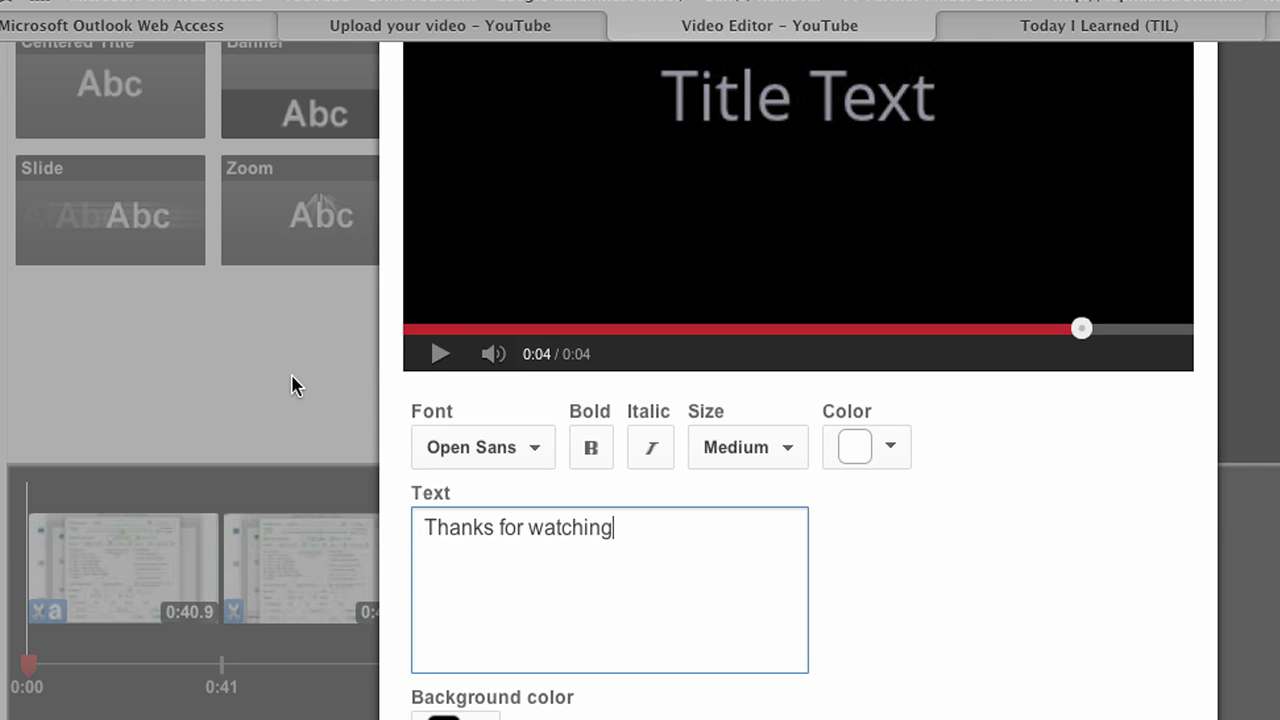
key(Tab)
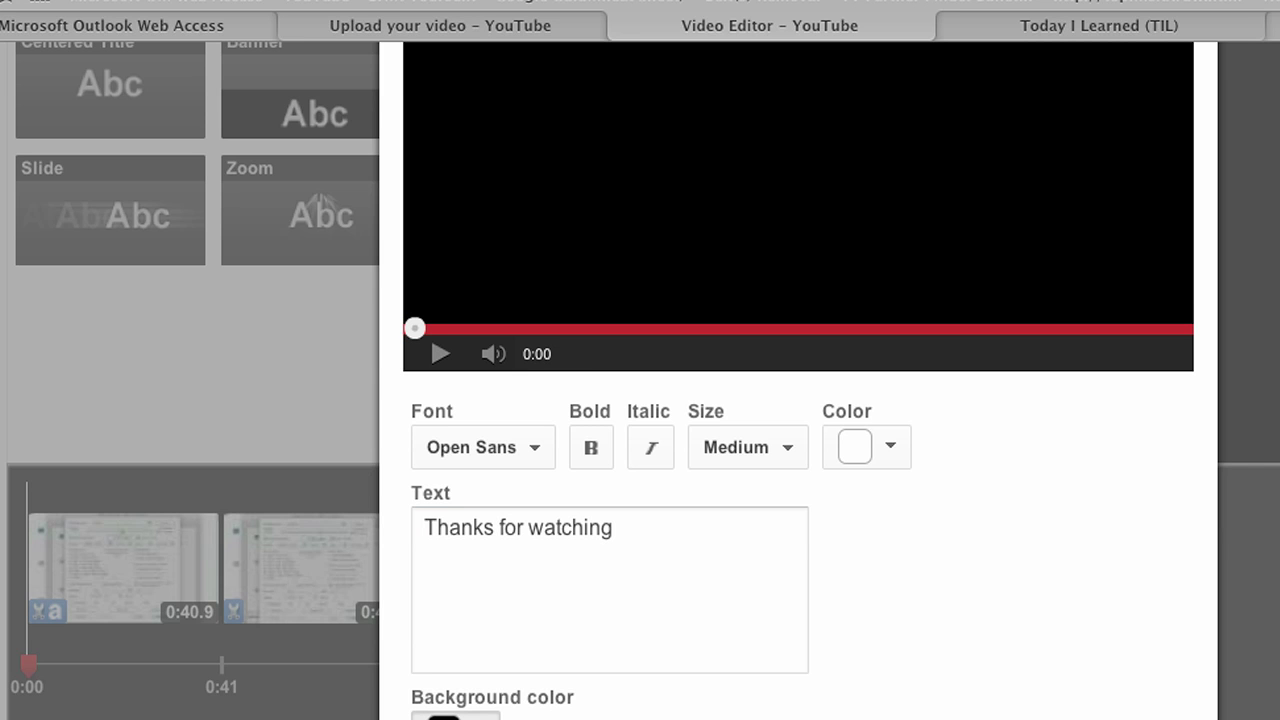
Set the Centered fade title's background color to dark gray and watch its preview
click(487, 718)
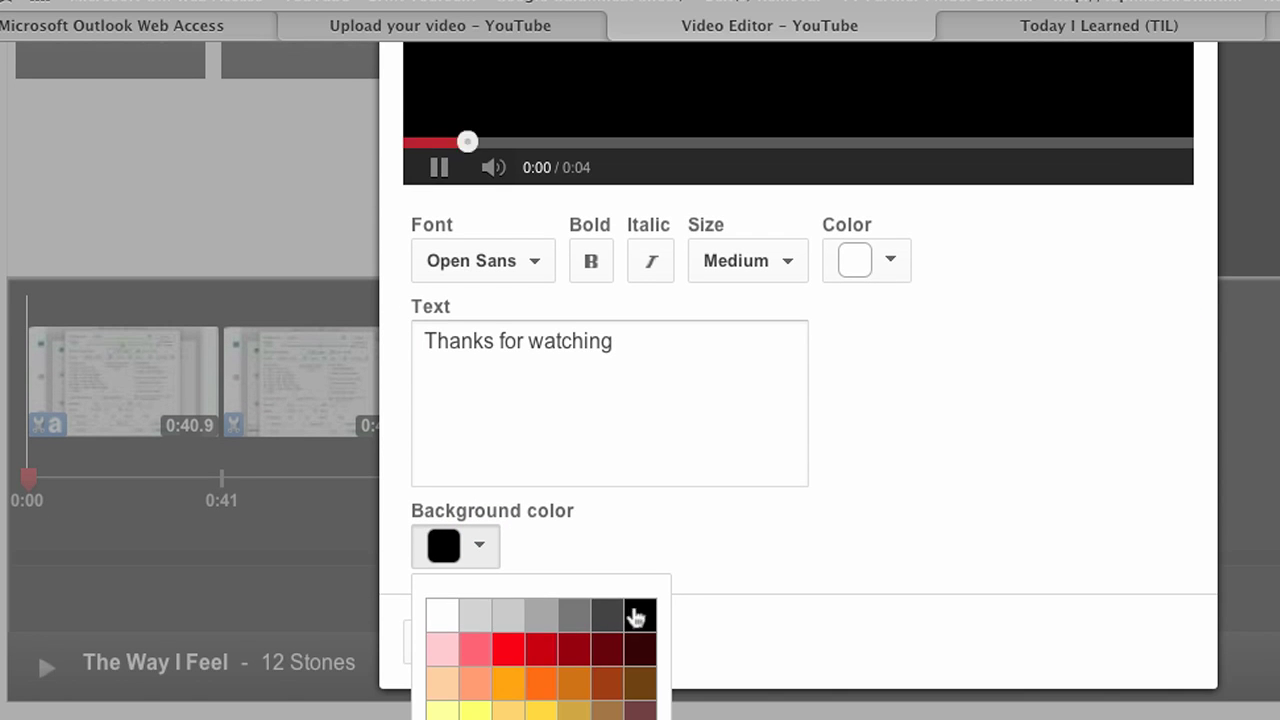
click(615, 618)
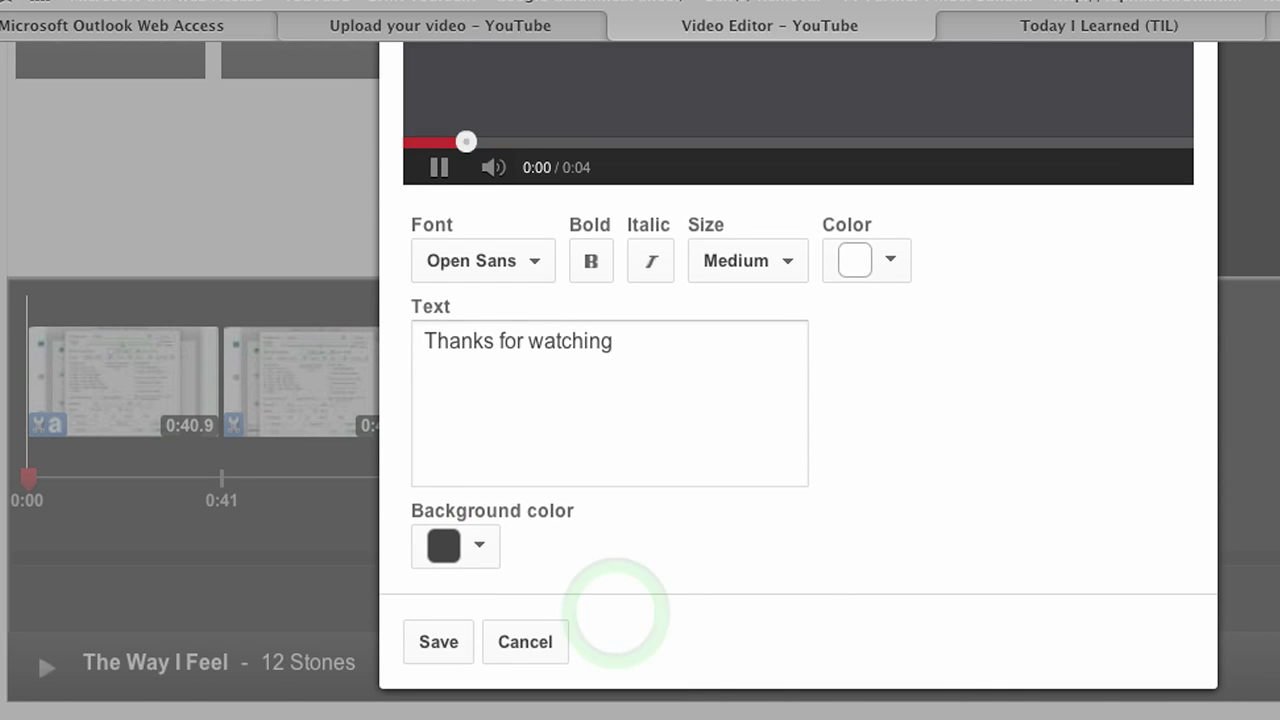
scroll(960, 300, up, 2)
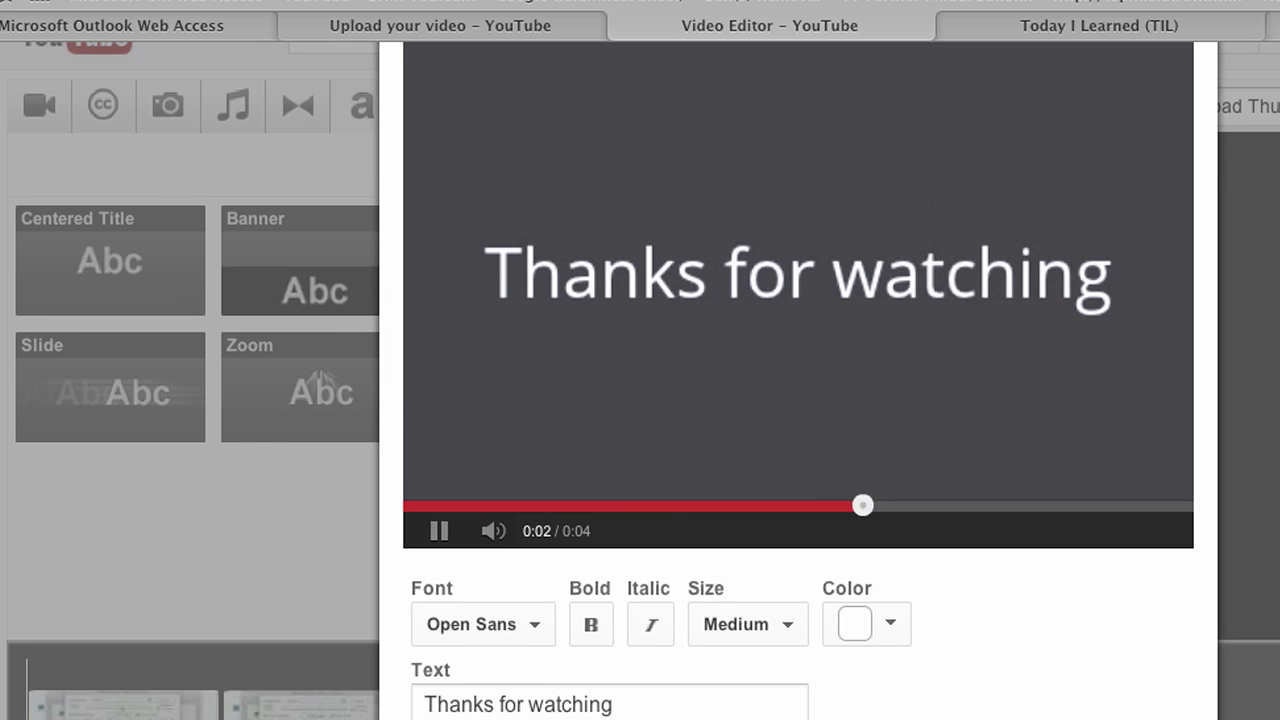
scroll(640, 380, up, 1)
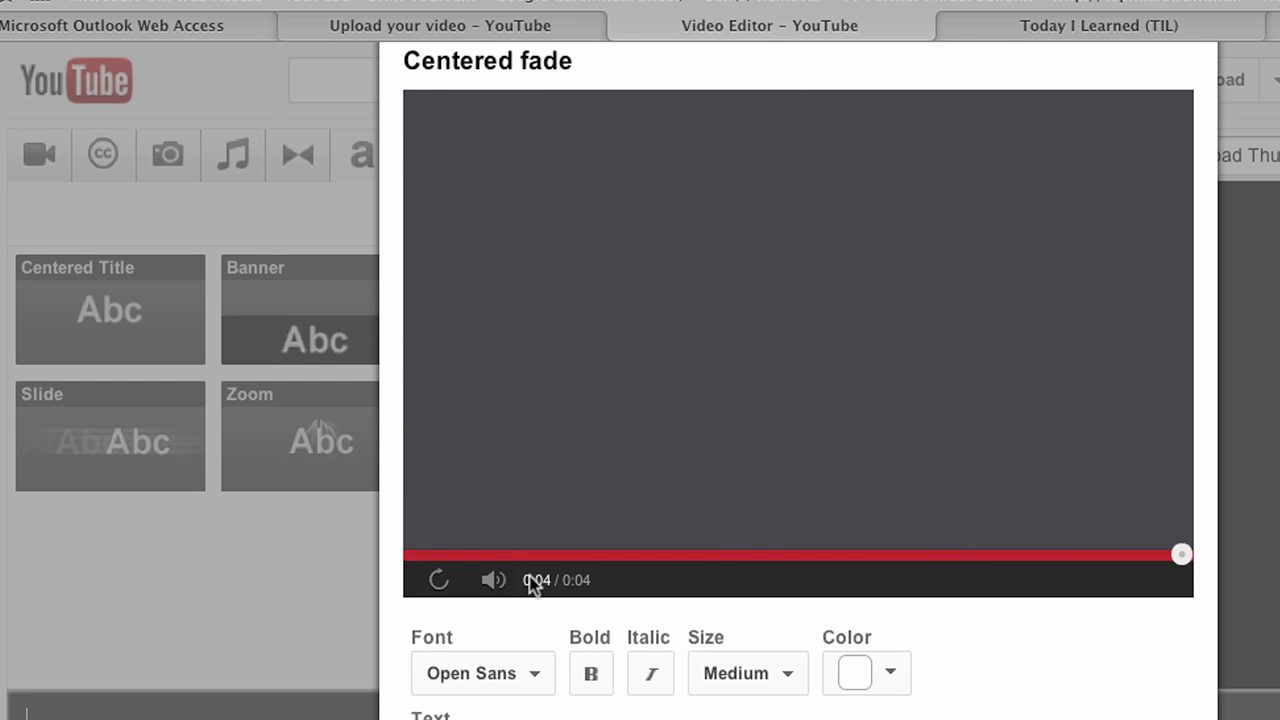
Replay the Centered fade title's preview and close its settings
click(439, 581)
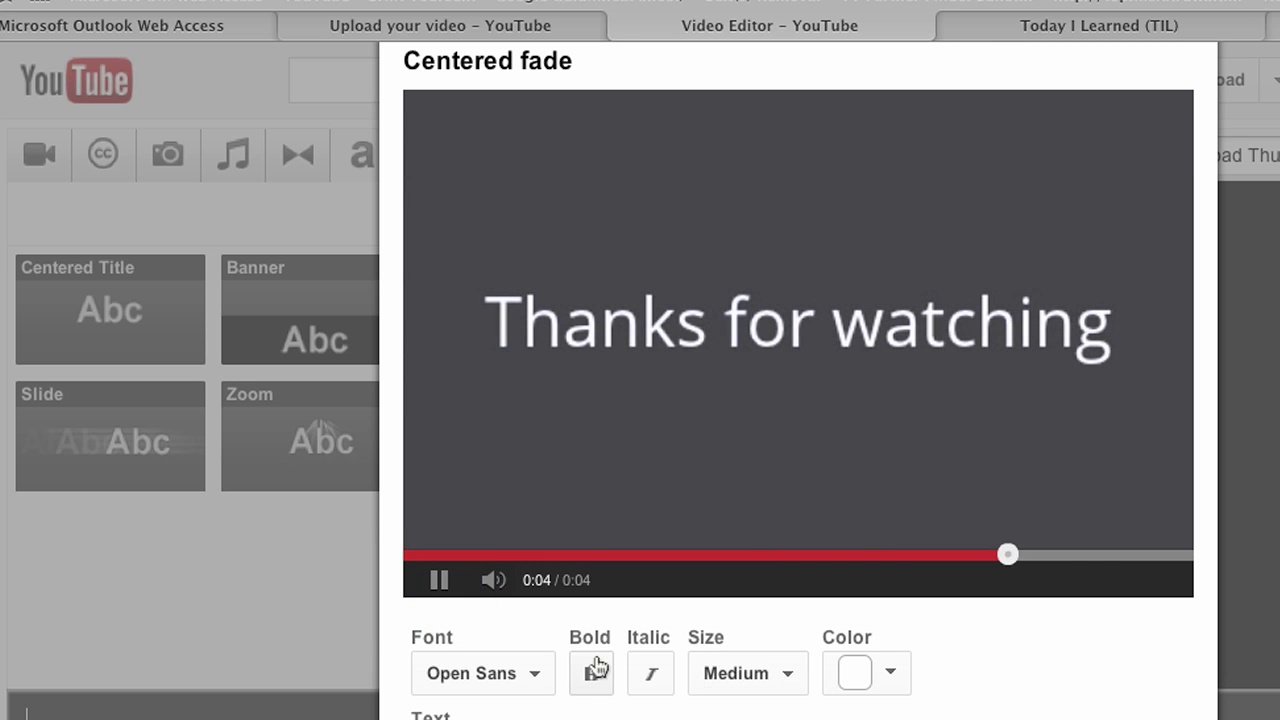
scroll(791, 491, down, 5)
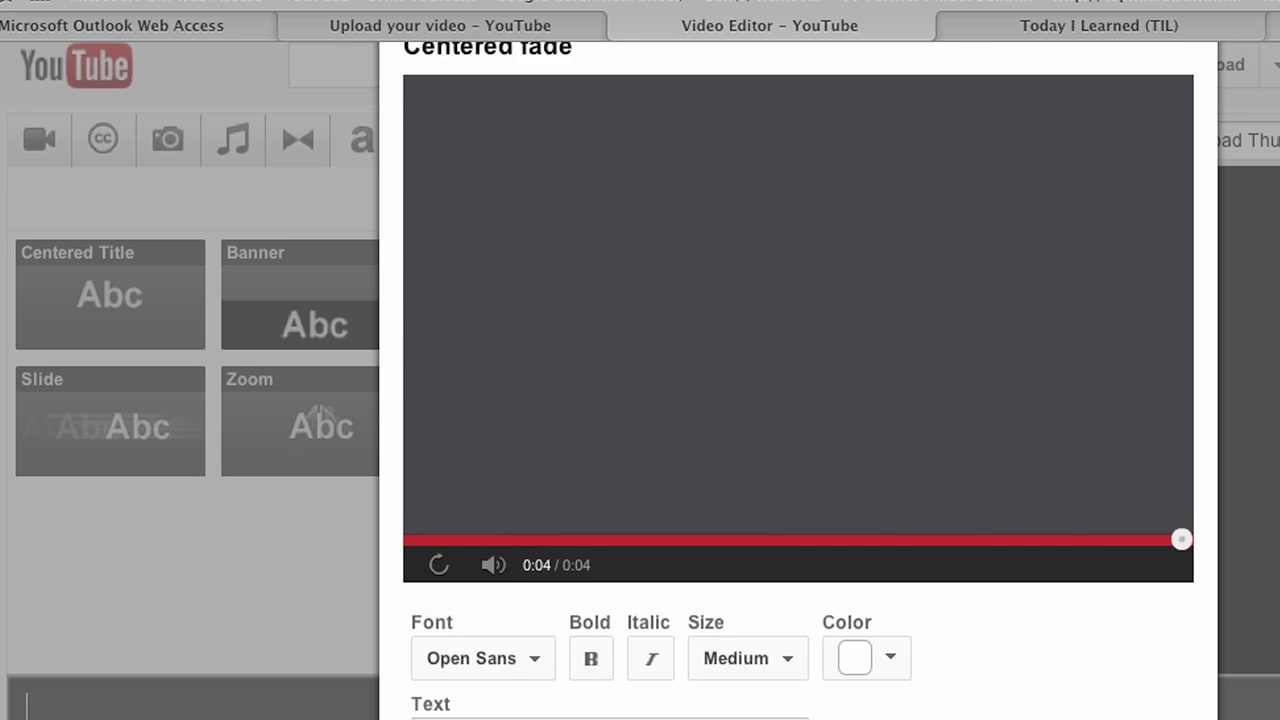
click(446, 643)
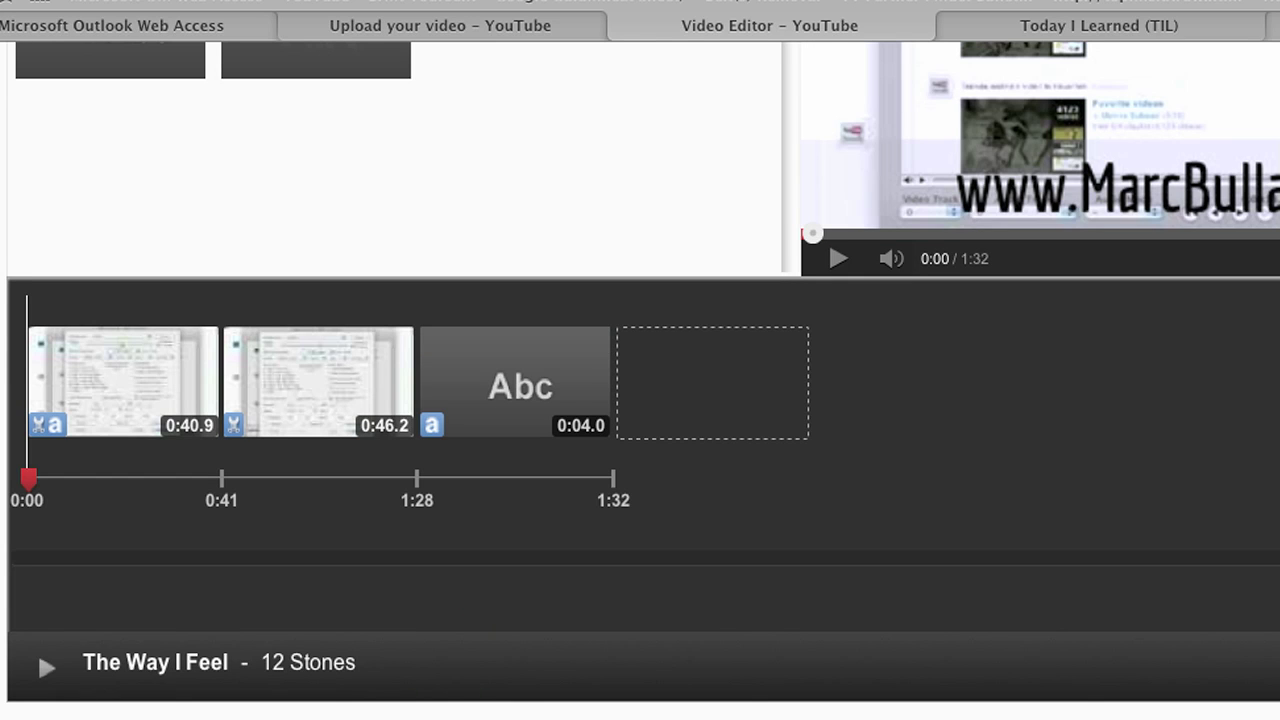
Play the project from 1:22 through the closing title and listen to the music track "The Way I Feel"
scroll(640, 430, up, 4)
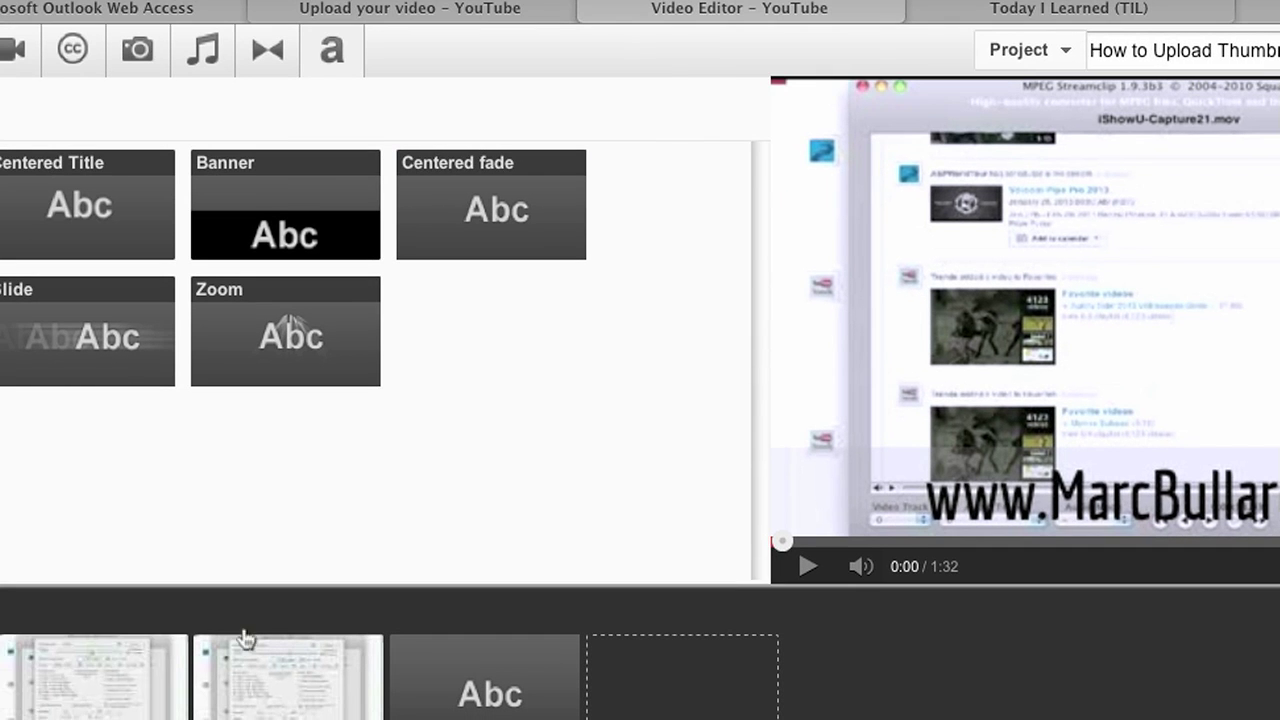
mouse_move(90, 708)
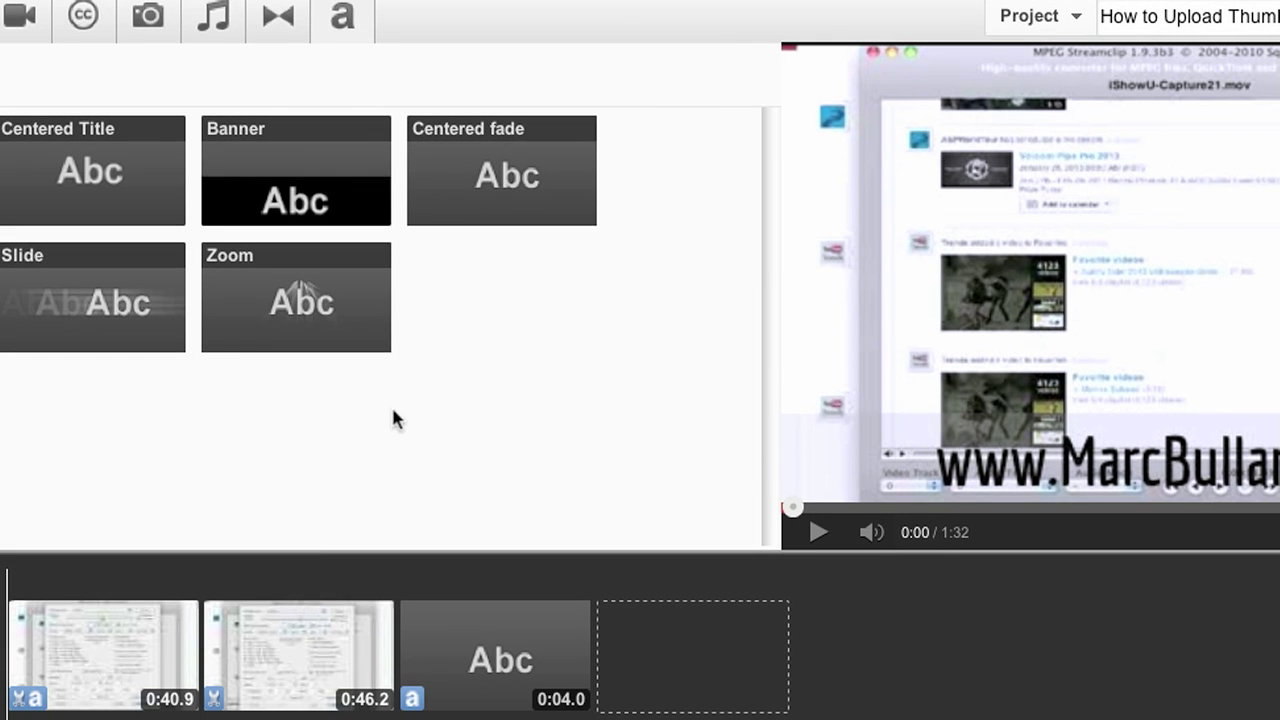
mouse_move(250, 700)
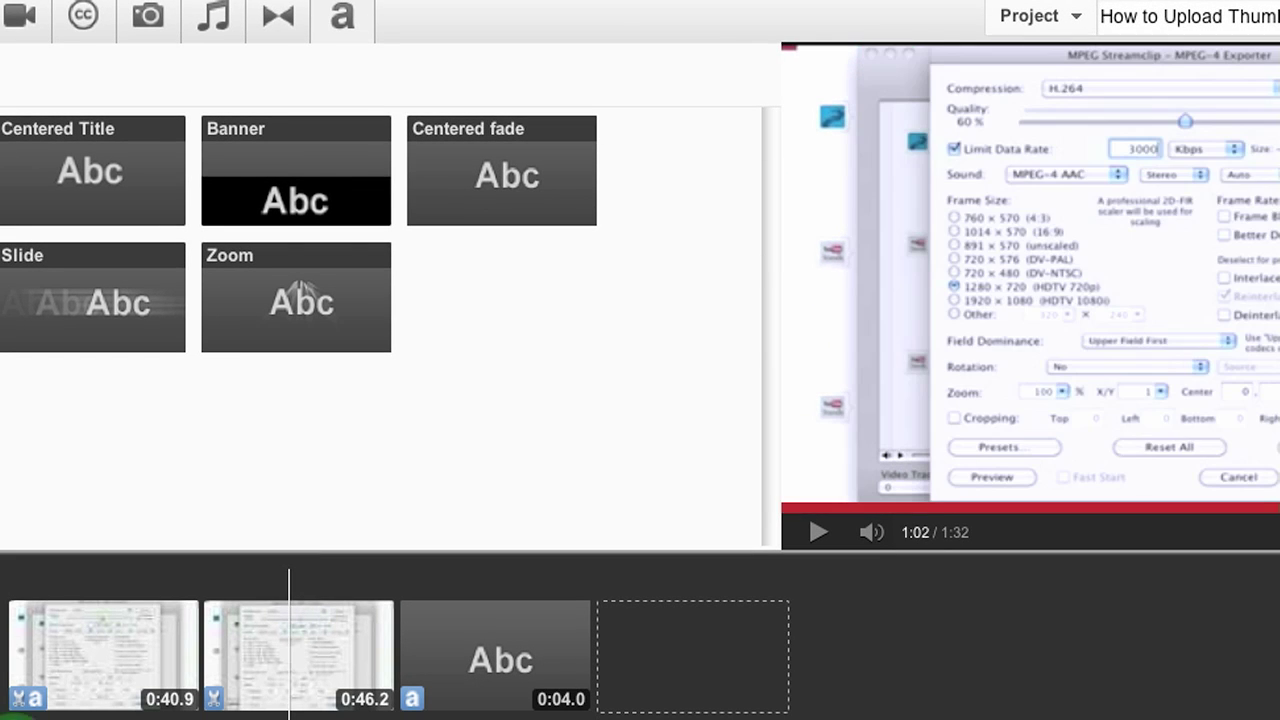
click(817, 533)
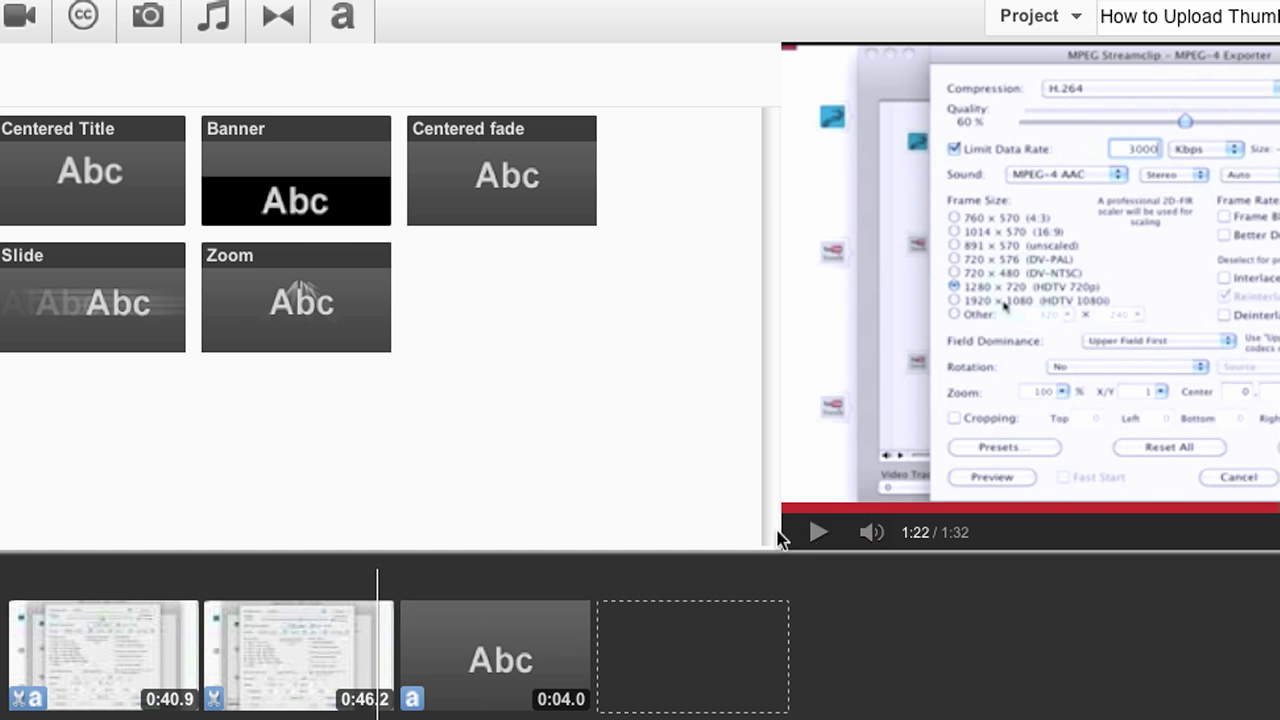
click(814, 533)
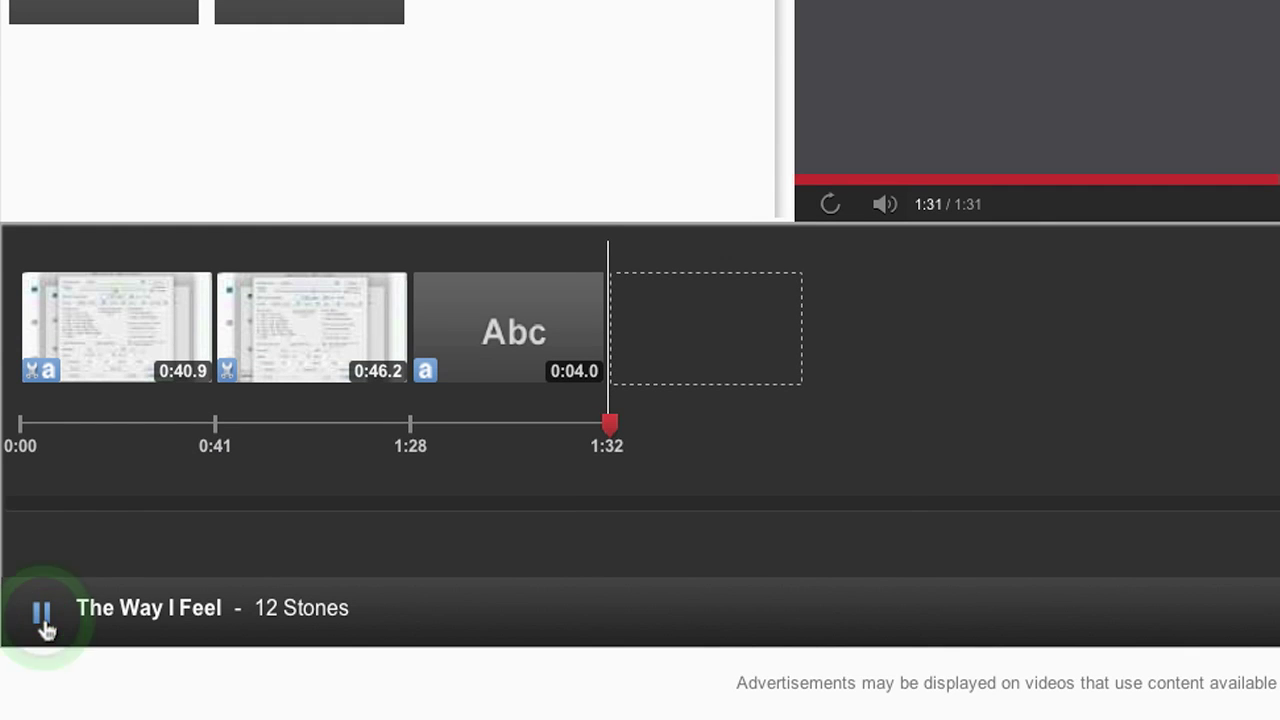
click(46, 616)
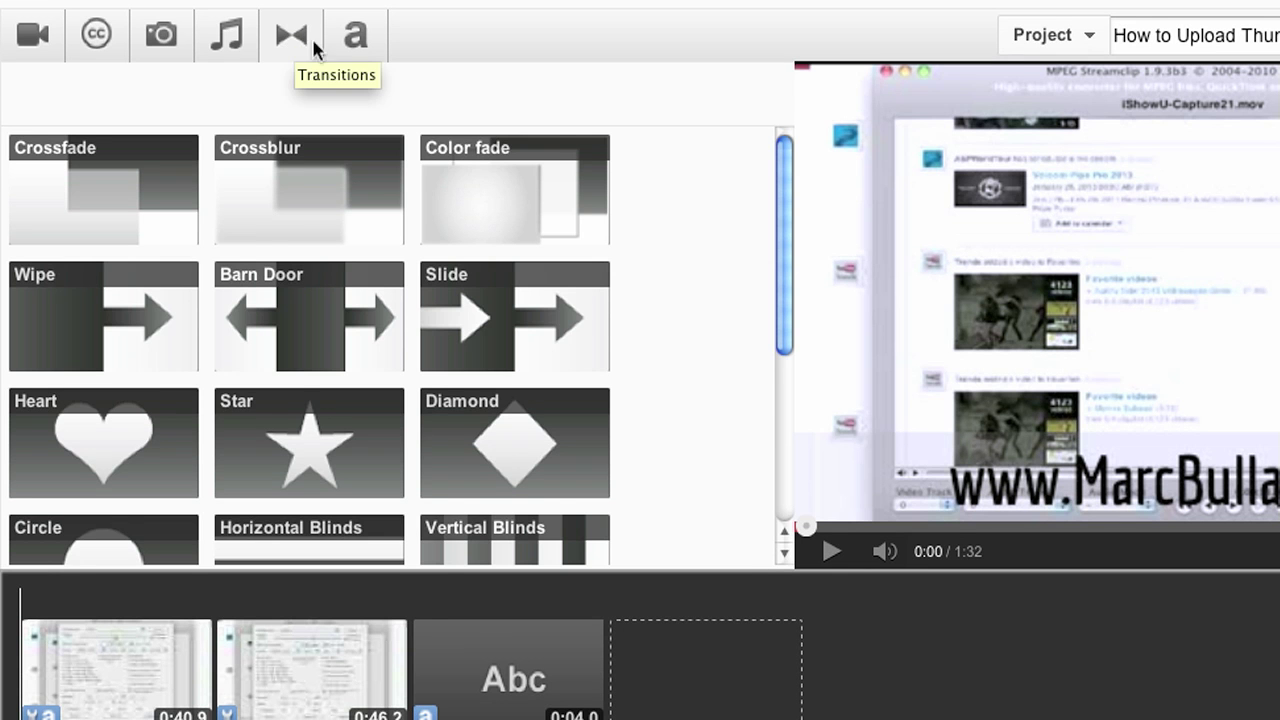
Add a Checkerboard transition between the second clip and the closing title and set its duration to 1.5 seconds
mouse_move(784, 228)
mouse_down()
mouse_move(784, 245)
mouse_move(780, 214)
mouse_up()
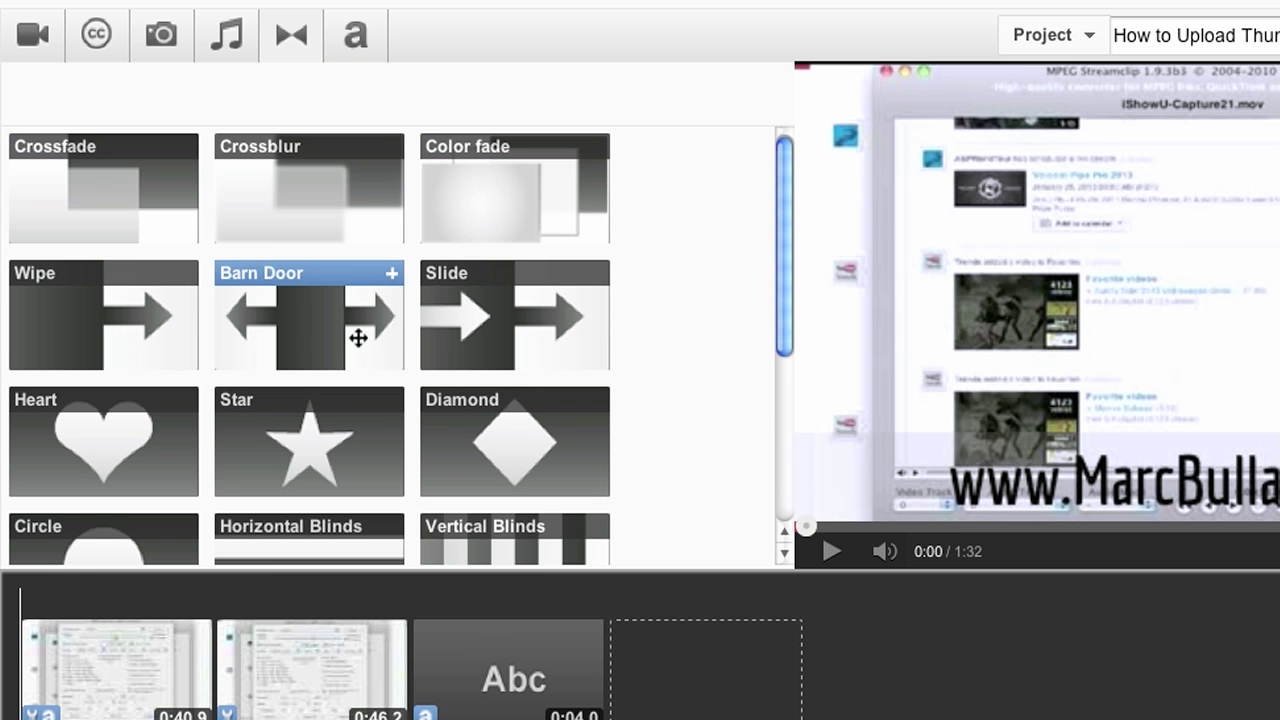
drag(789, 238, 782, 343)
click(515, 358)
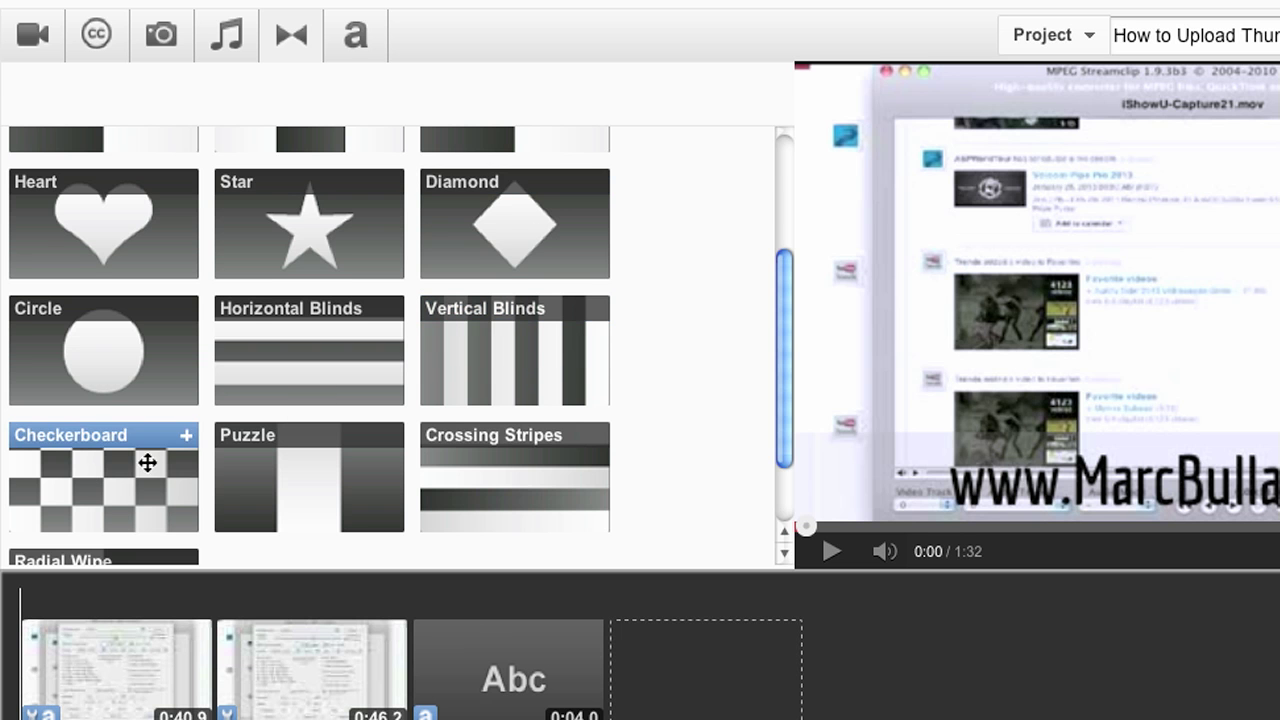
scroll(780, 346, down, 2)
drag(80, 395, 398, 695)
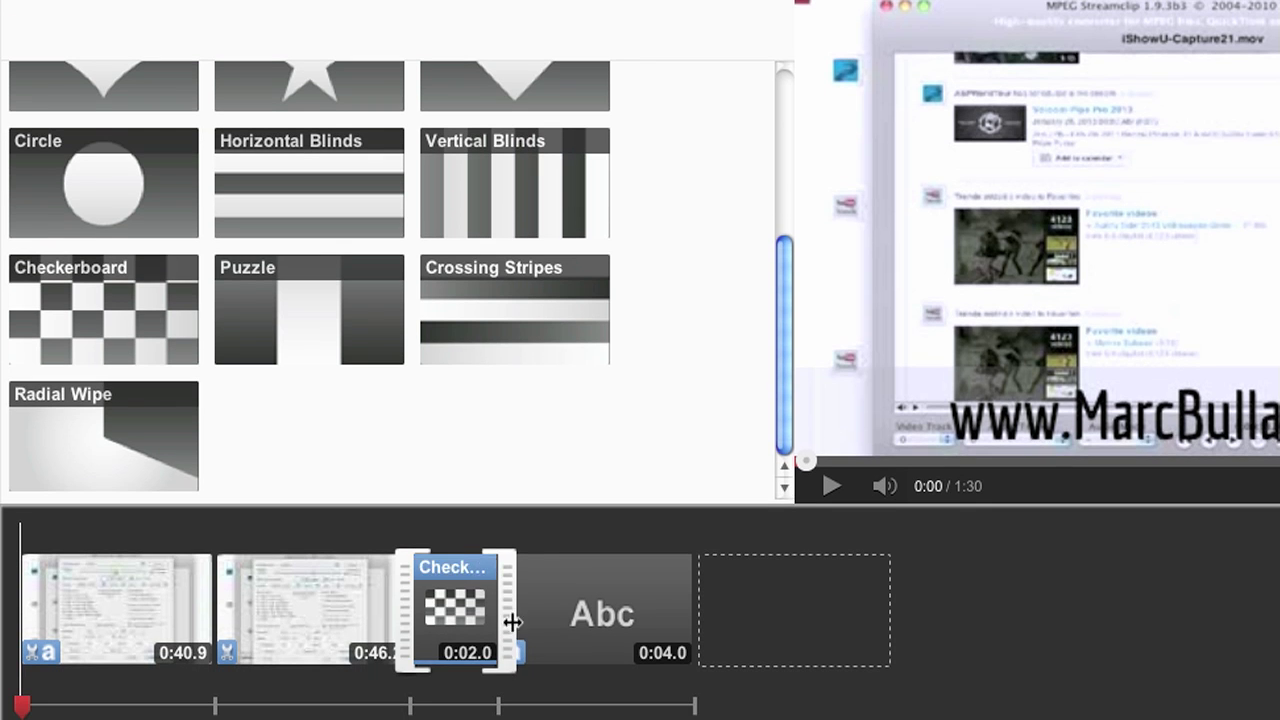
drag(509, 685, 560, 695)
drag(560, 628, 484, 660)
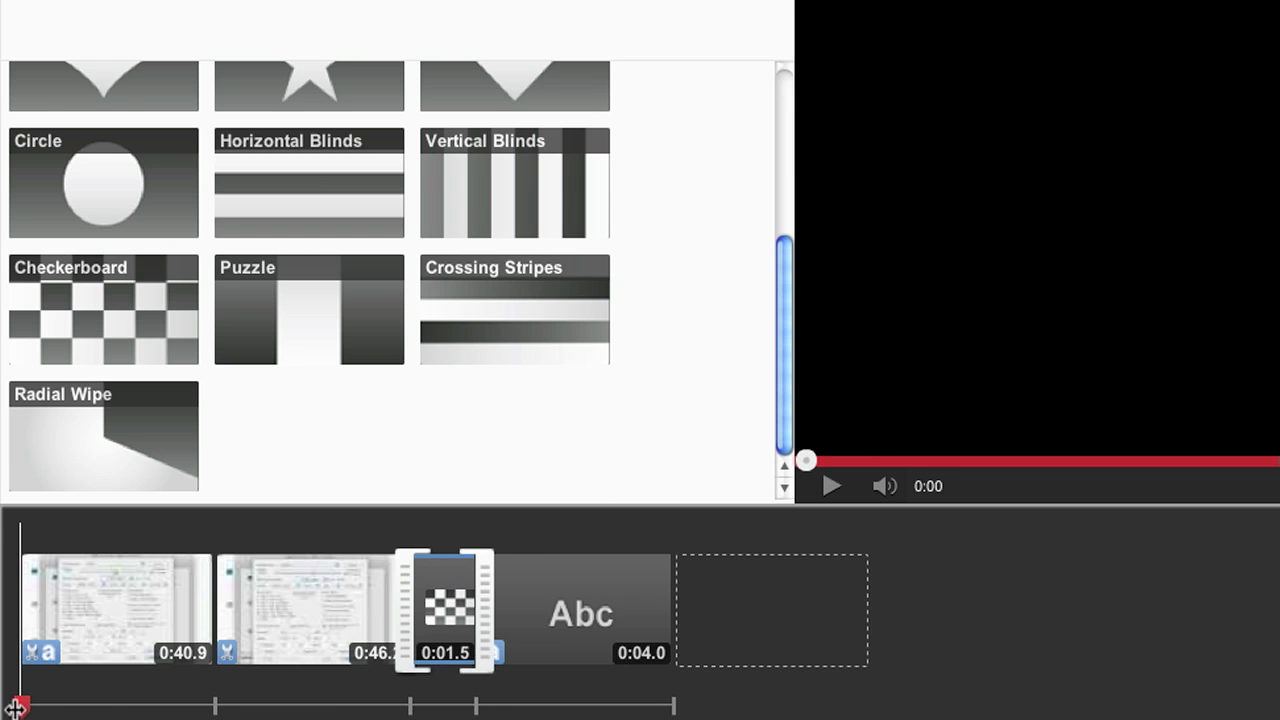
Play the project from 1:19 through the Checkerboard transition and pause on the closing title at 1:28
drag(18, 705, 390, 708)
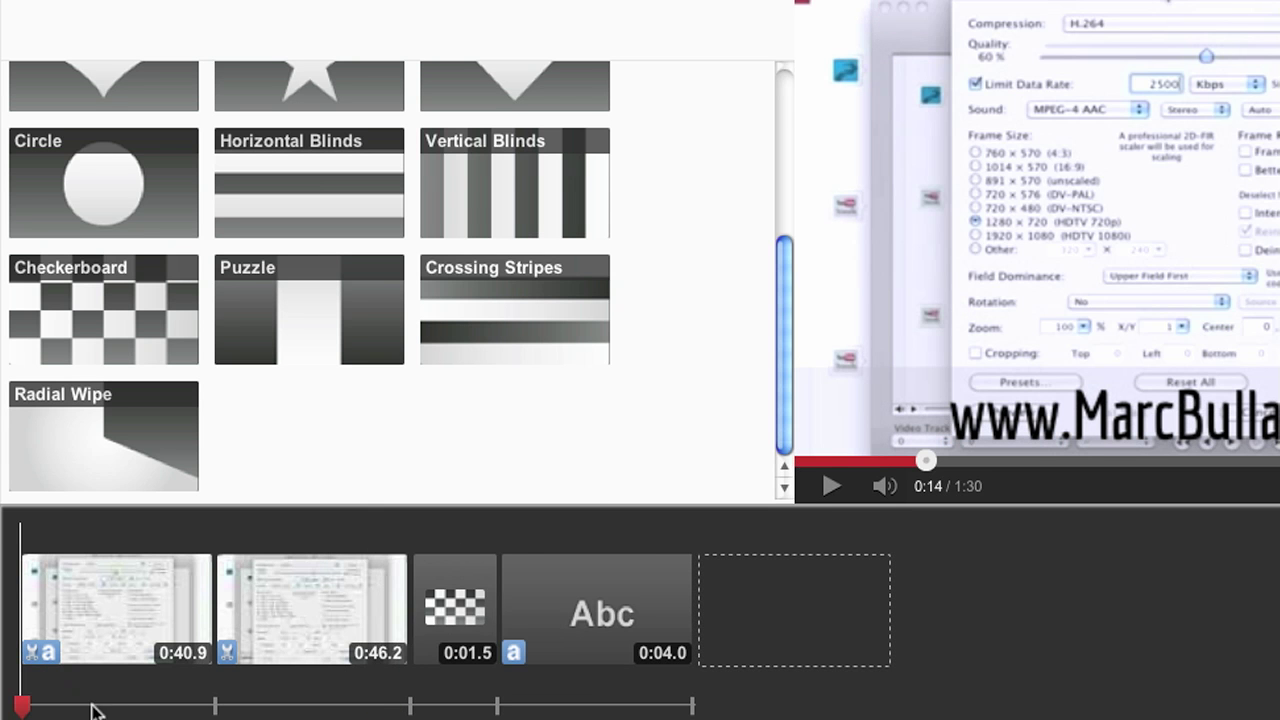
drag(22, 705, 383, 703)
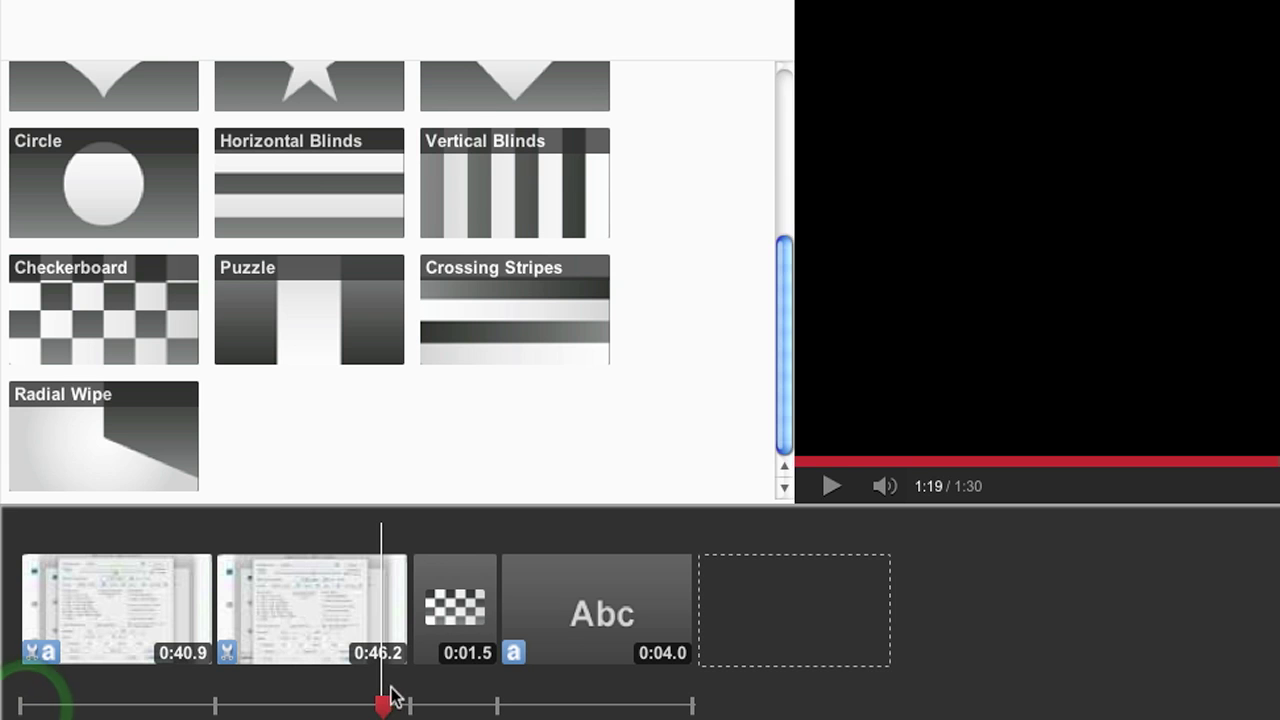
click(833, 488)
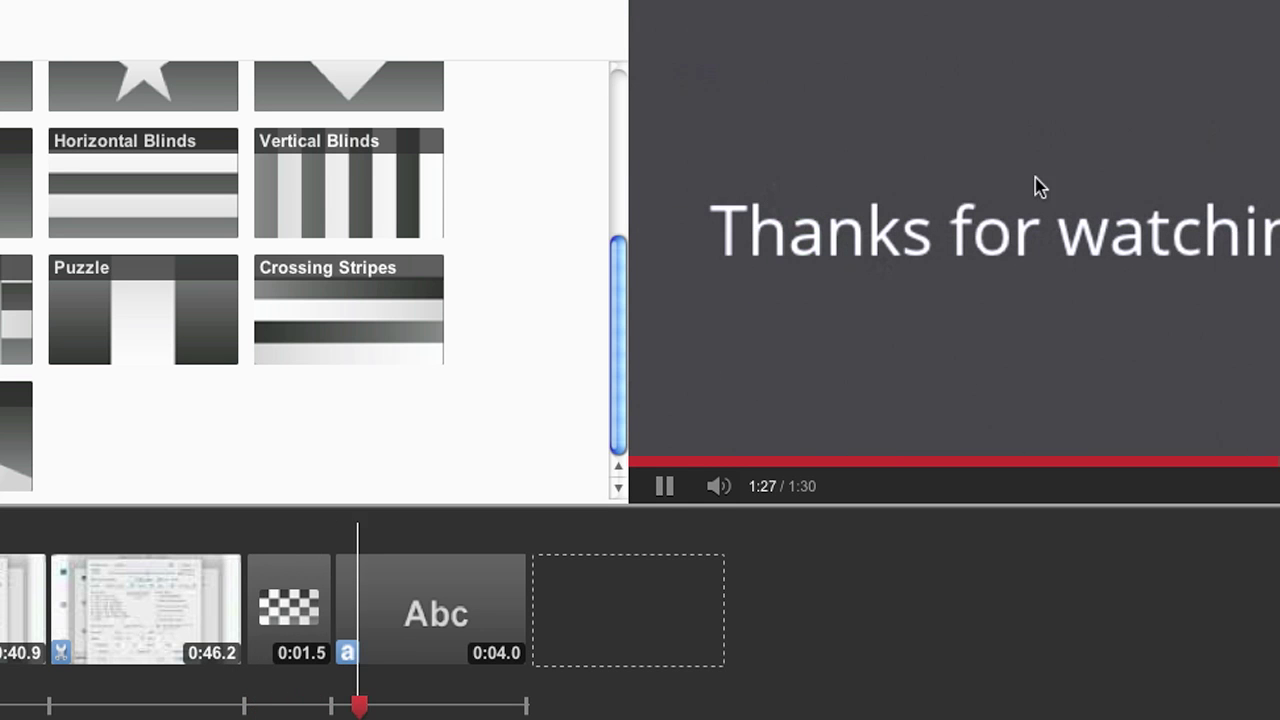
click(662, 486)
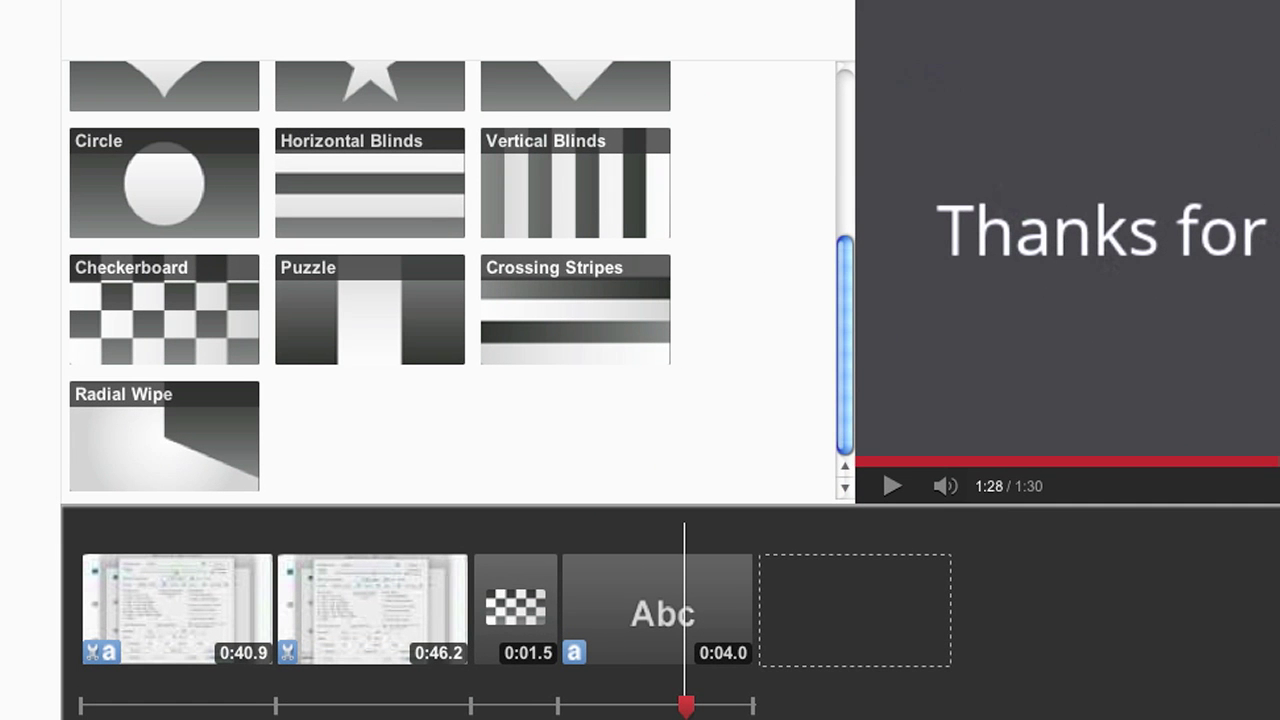
Trim the end of the Centered fade title to shorten it to about 1.5 seconds
click(719, 622)
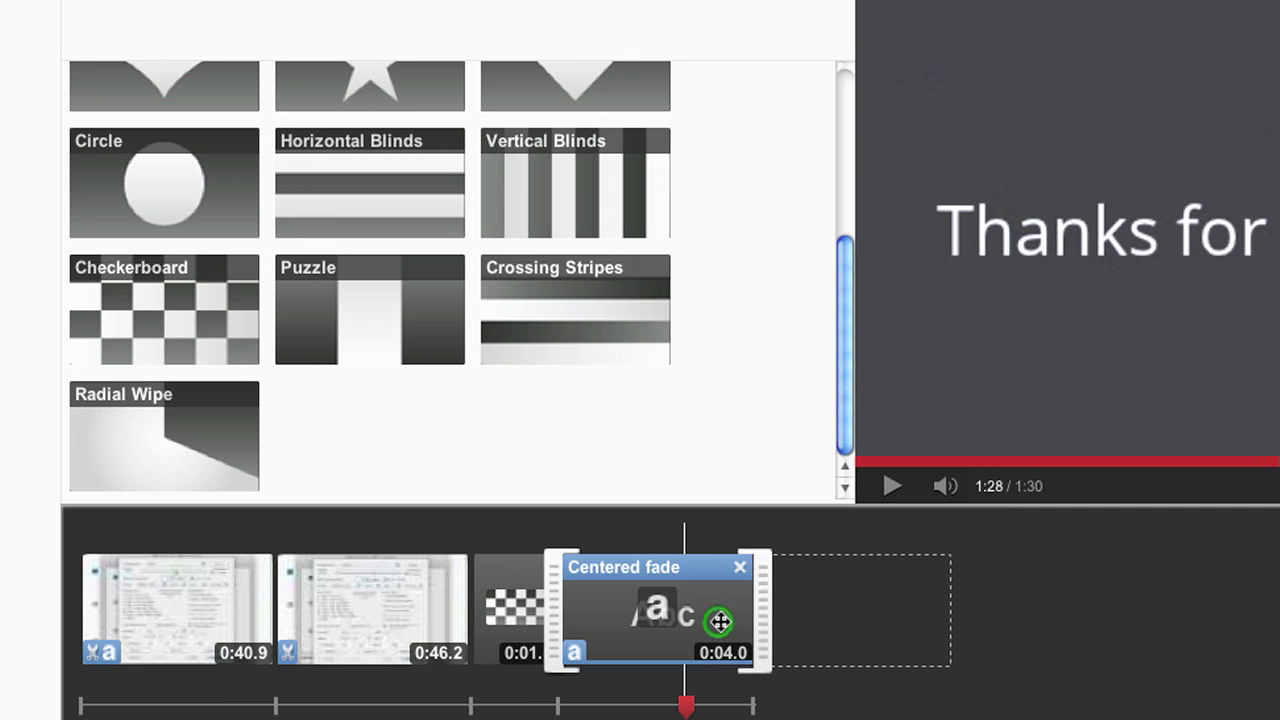
drag(768, 612, 689, 611)
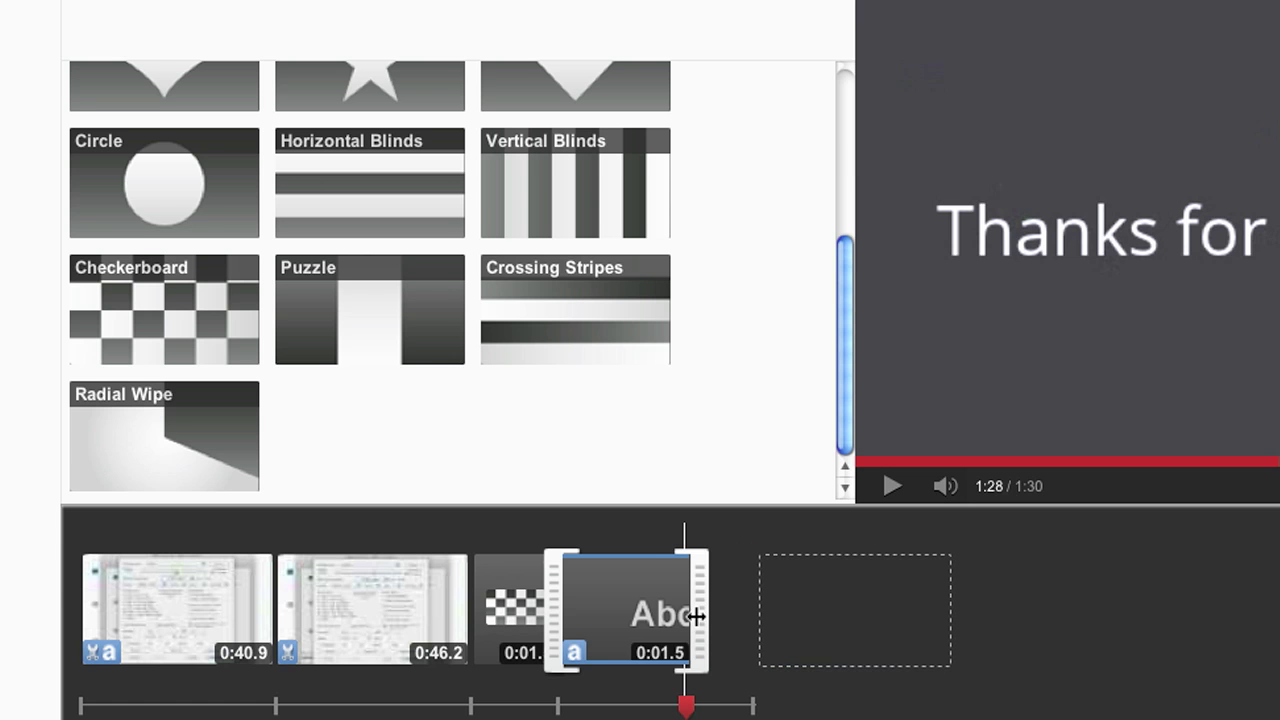